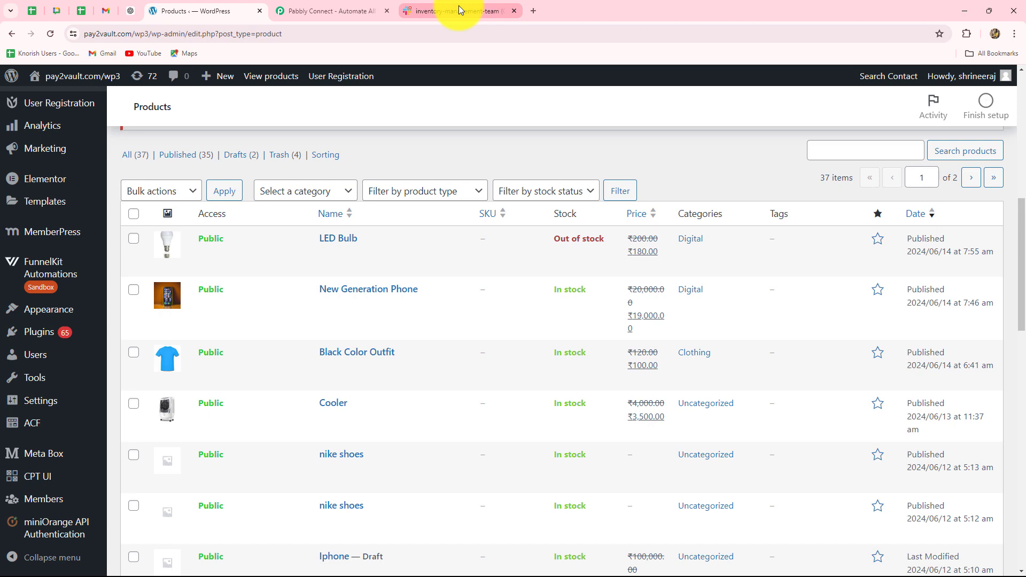
Look at the inventory-management-team channel in Slack.
mouse_move(458, 5)
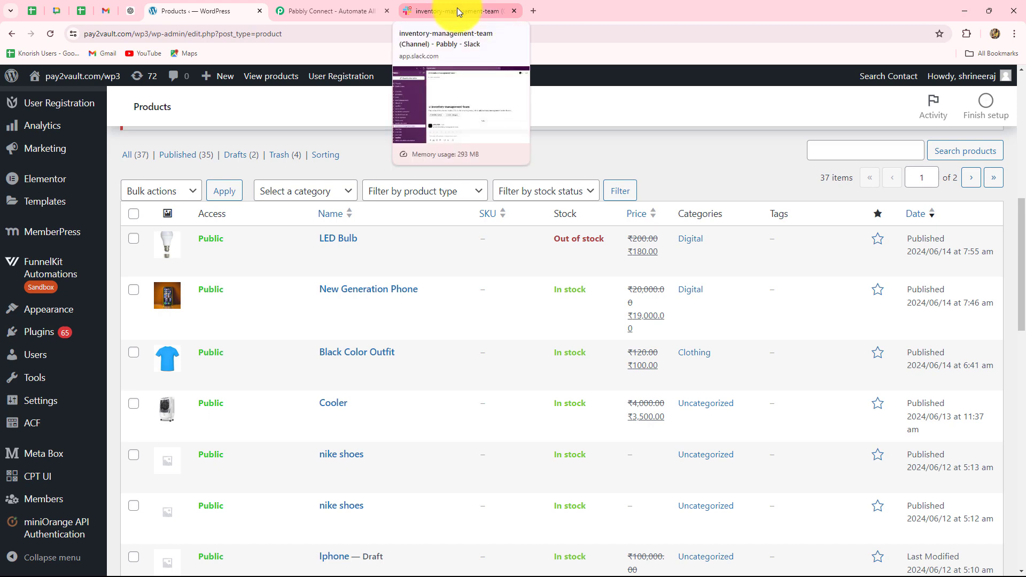
click(457, 7)
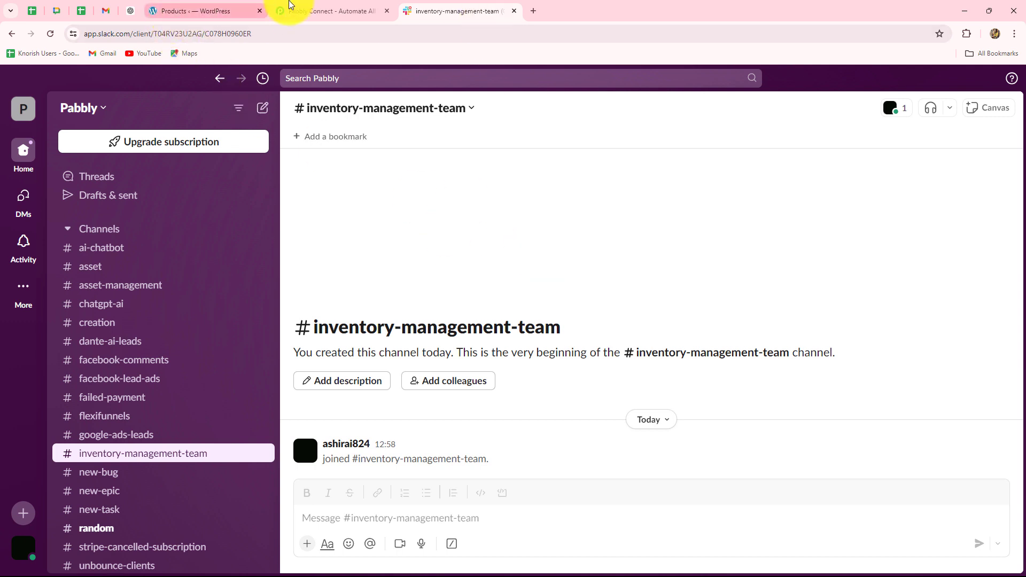
Switch to the Pabbly Connect website, sign in, and open the Pabbly Connect dashboard.
click(290, 6)
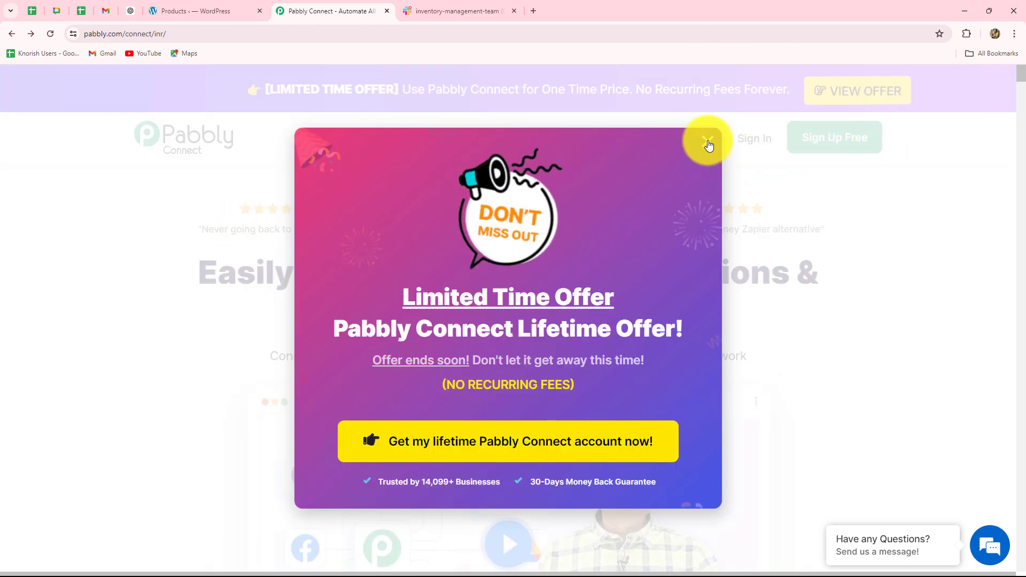
click(708, 143)
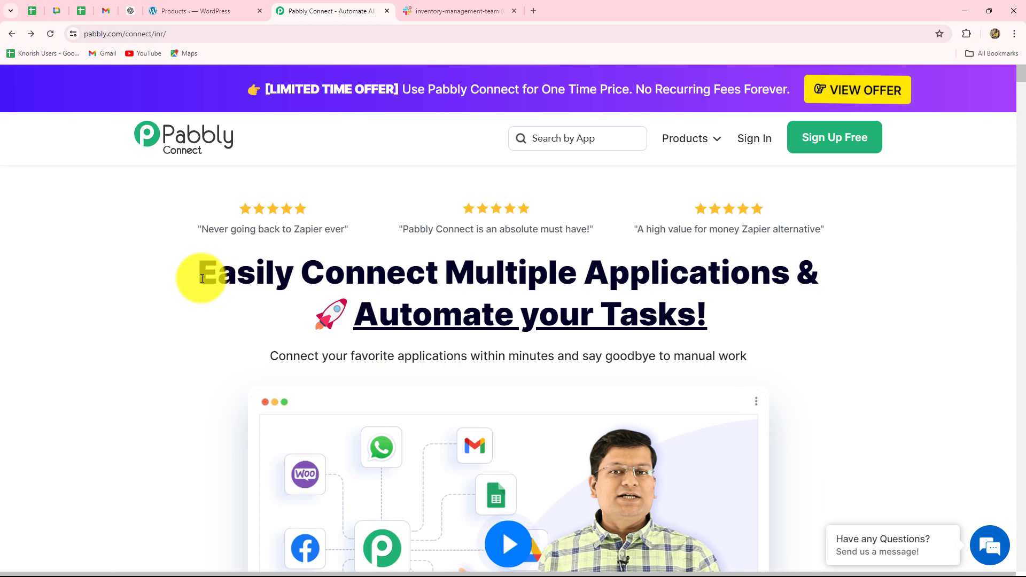
drag(209, 278, 745, 307)
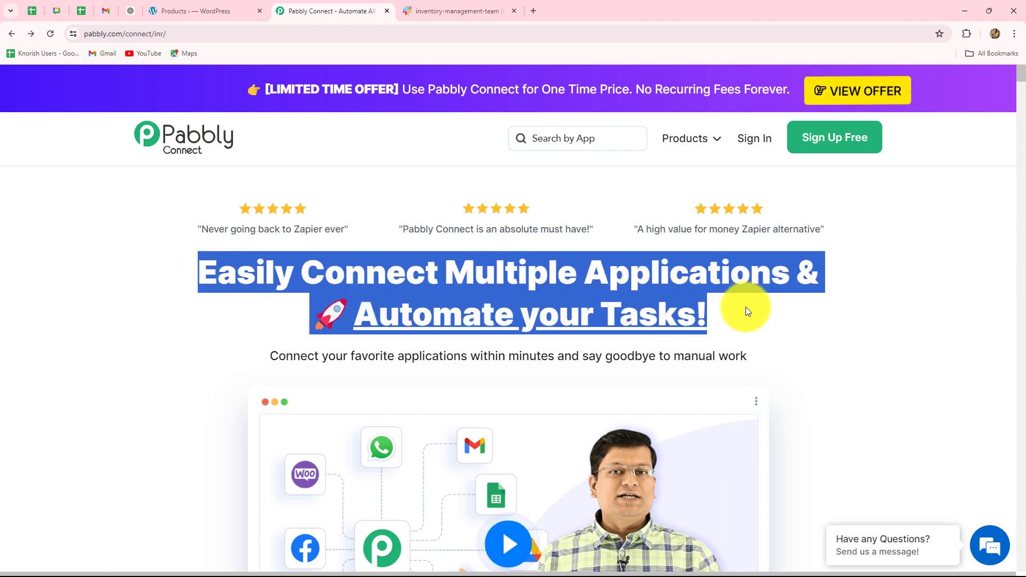
click(774, 317)
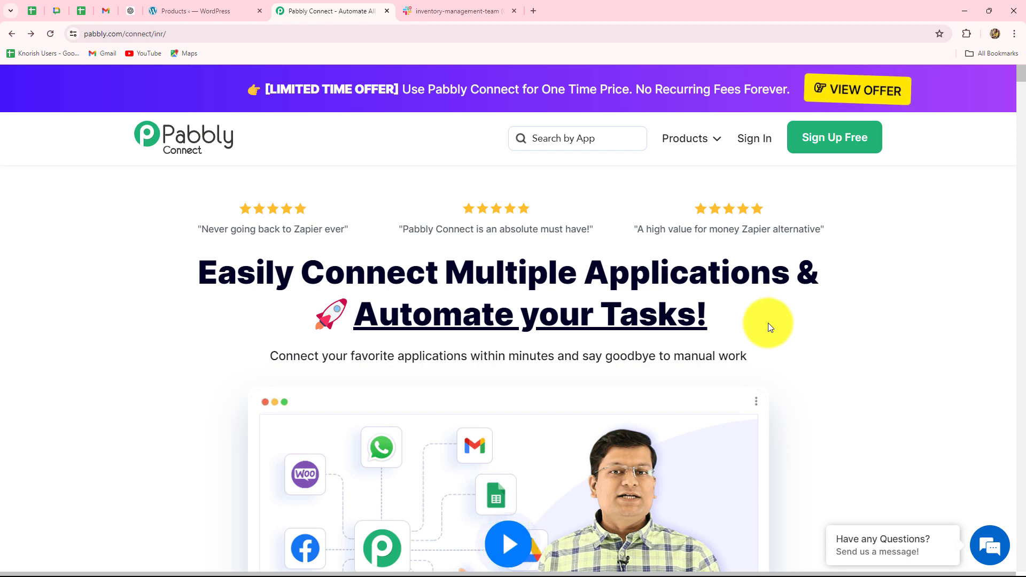
click(749, 139)
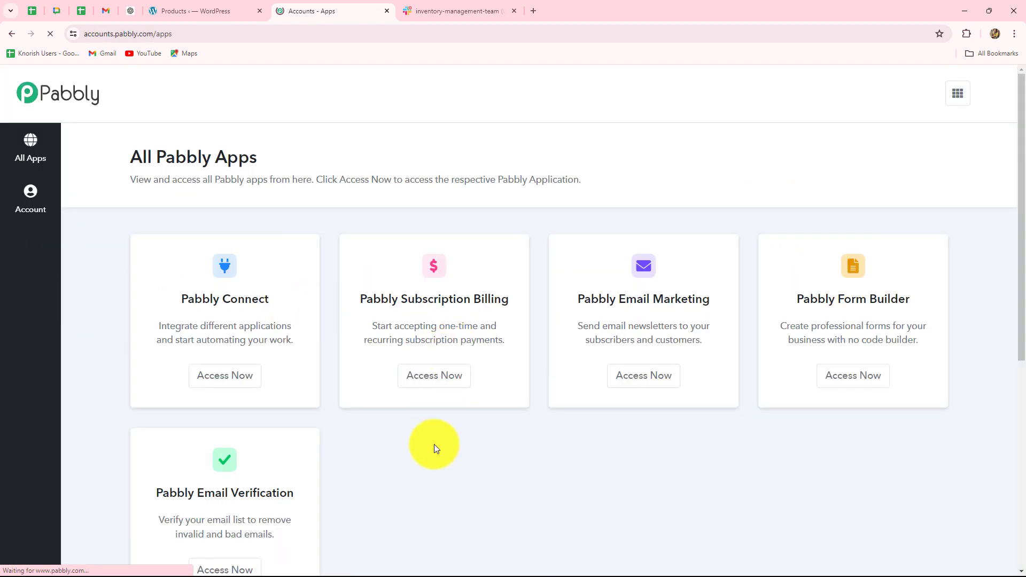
scroll(434, 446, down, 2)
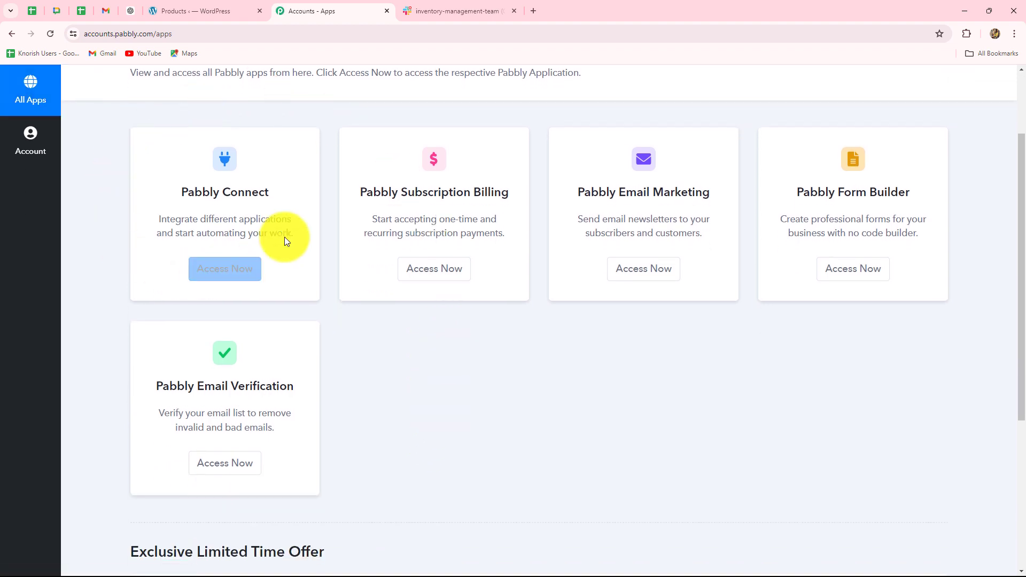
drag(184, 193, 274, 195)
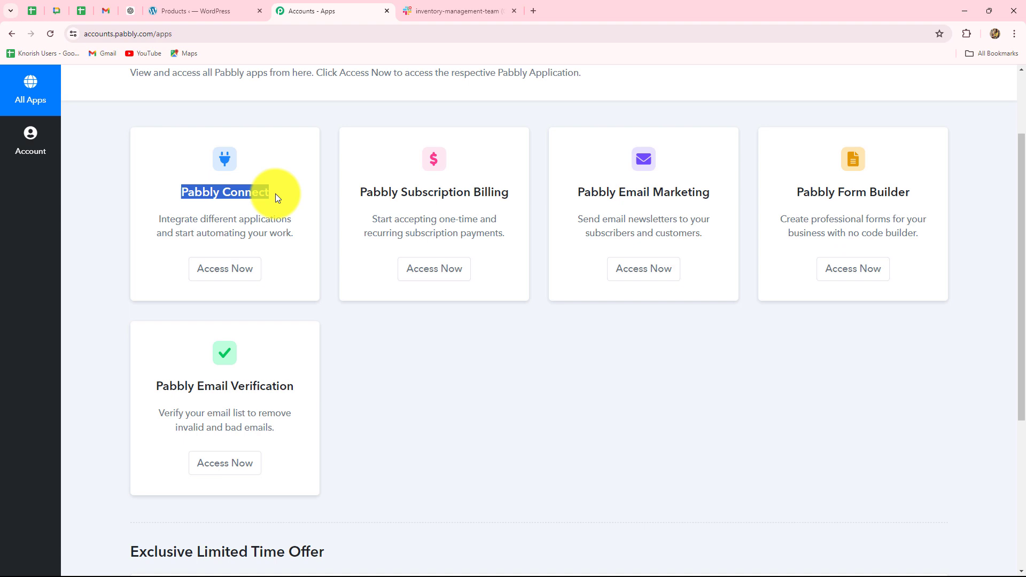
click(240, 272)
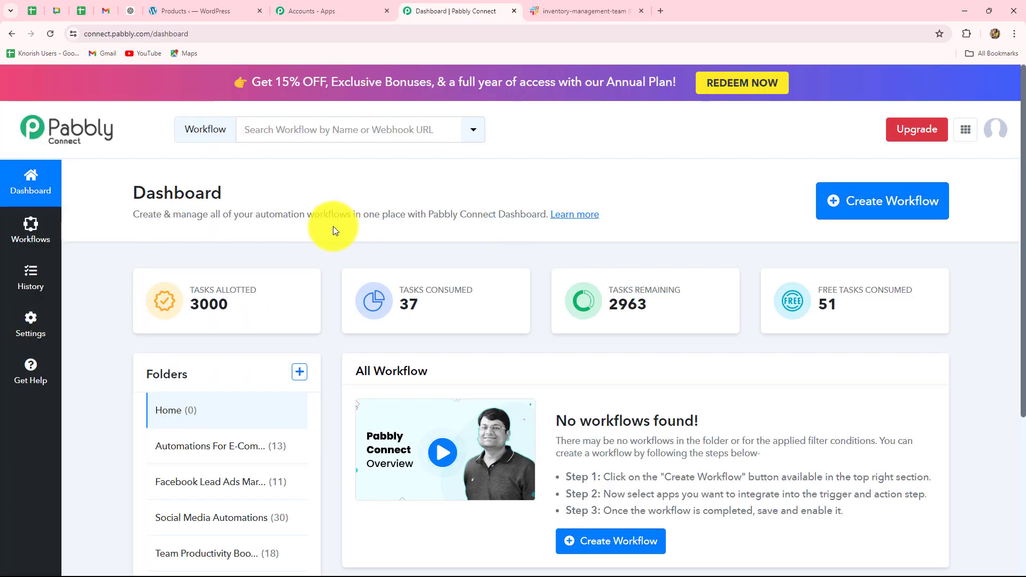
Create a workflow named "Send Automated Inventory Alerts on Slack" in the Automations For E-Commerce Store folder.
scroll(331, 231, down, 2)
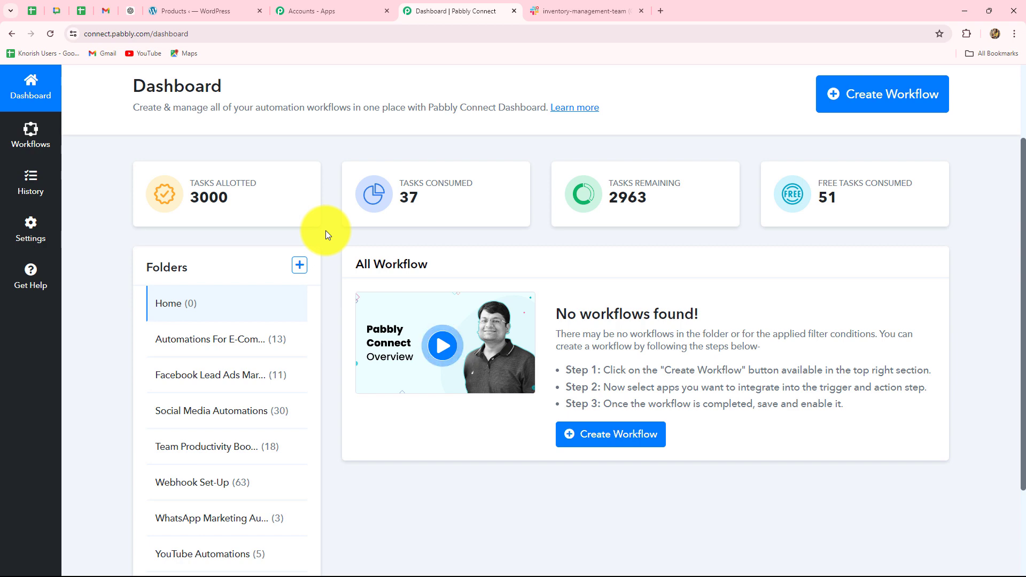
scroll(325, 230, down, 2)
scroll(325, 230, up, 2)
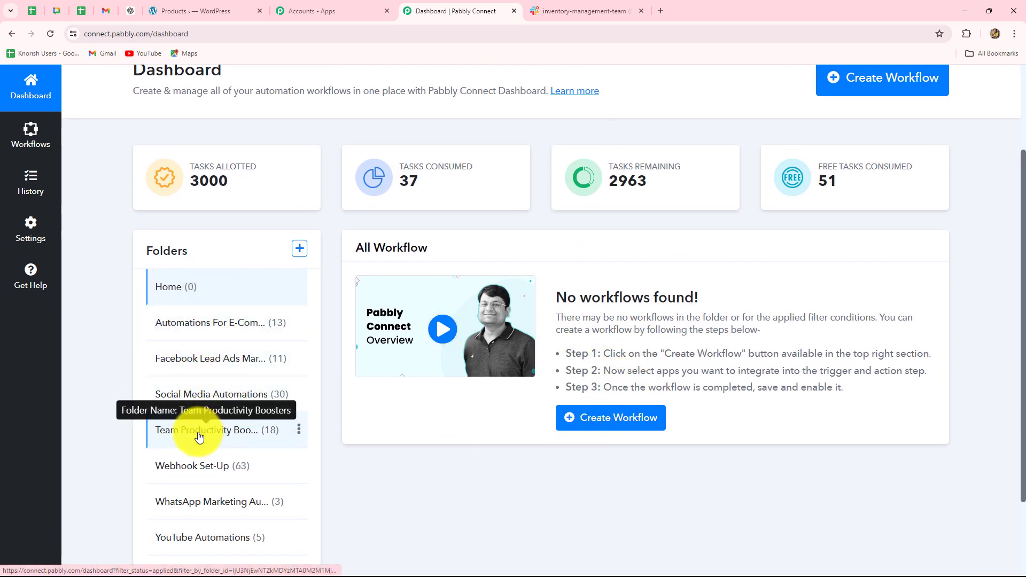
scroll(199, 433, down, 2)
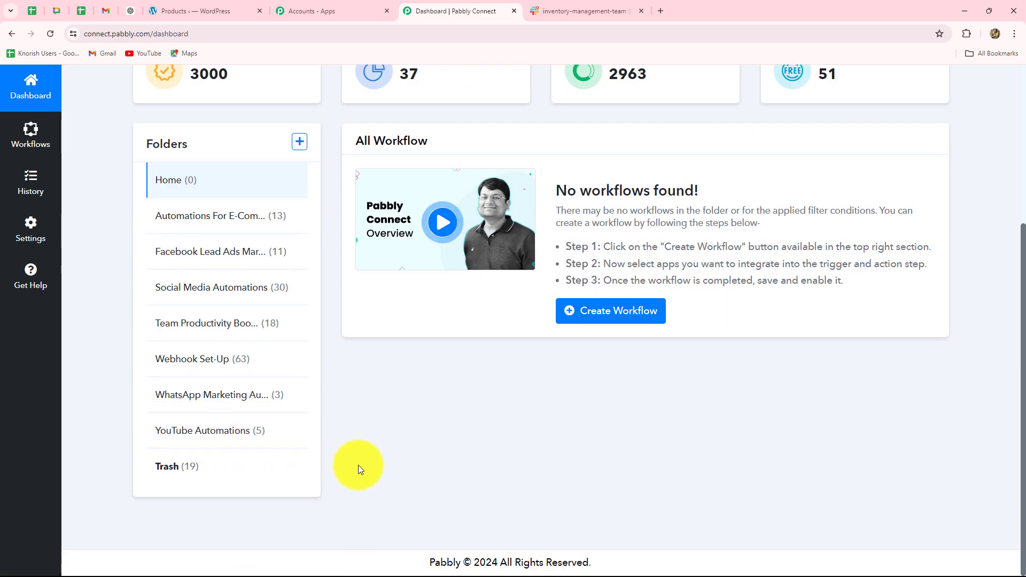
scroll(357, 465, up, 1)
scroll(357, 469, up, 2)
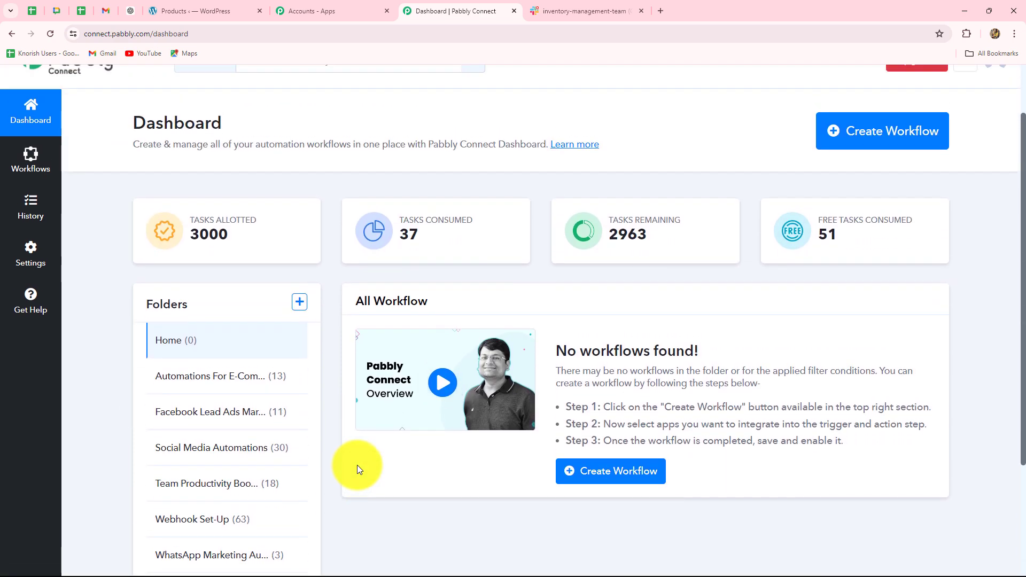
click(882, 148)
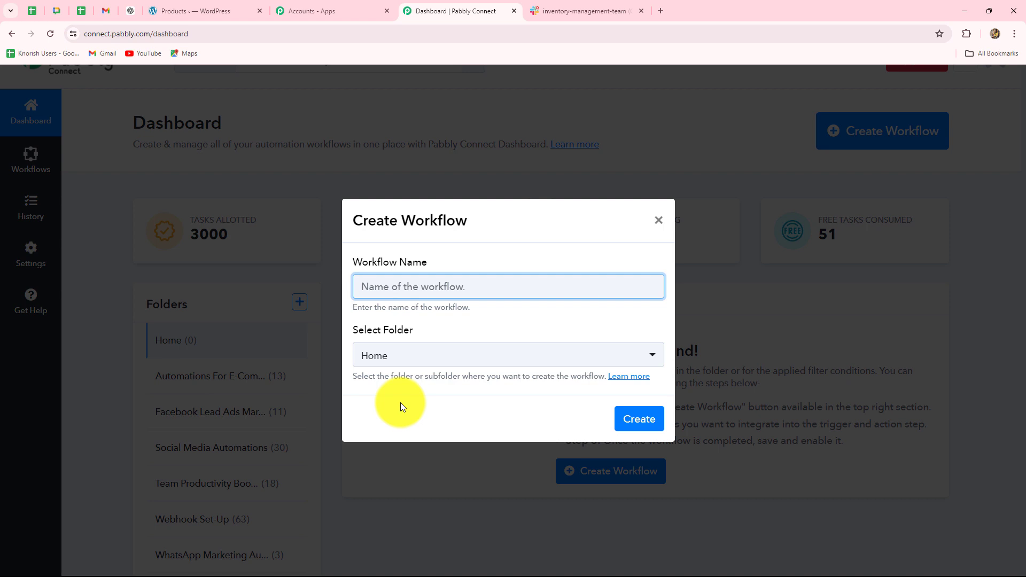
text(Send Automated Inventory Alerts on Slack)
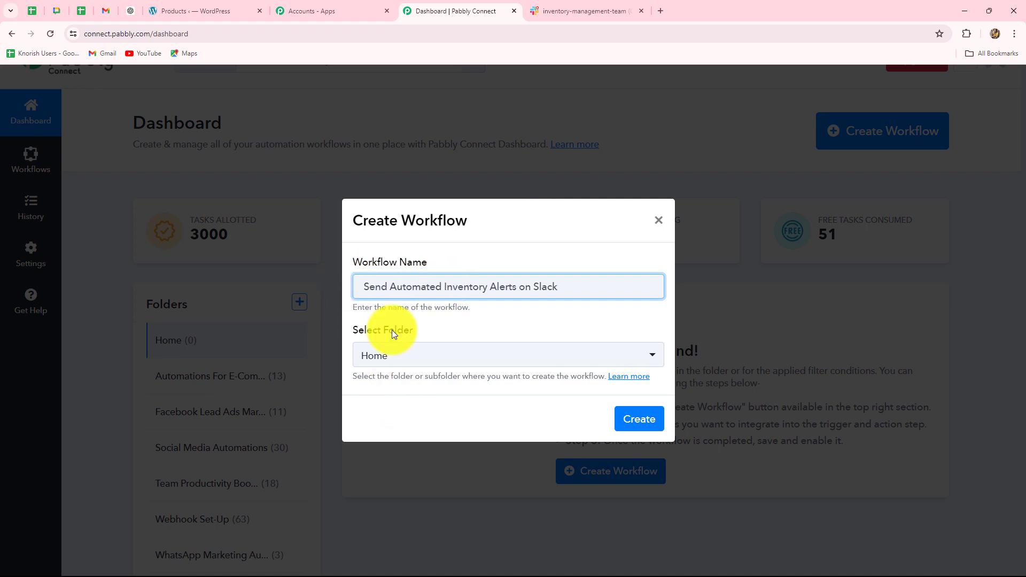
click(421, 339)
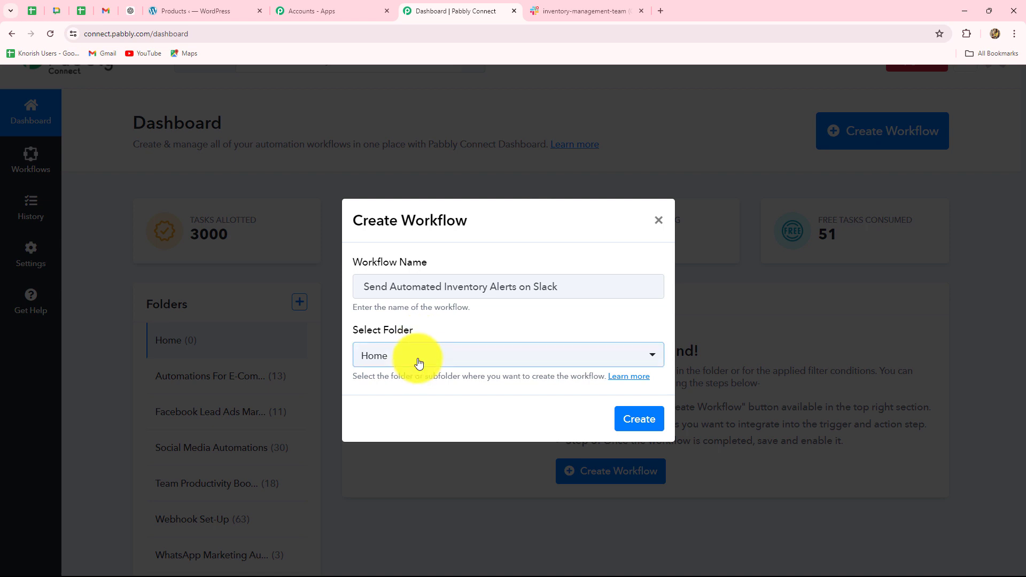
click(418, 358)
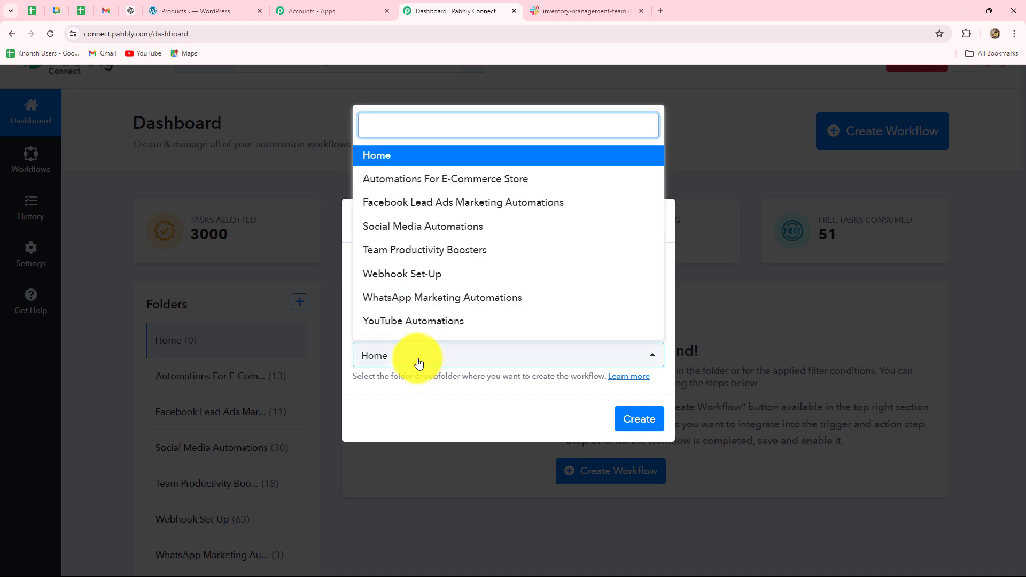
click(450, 182)
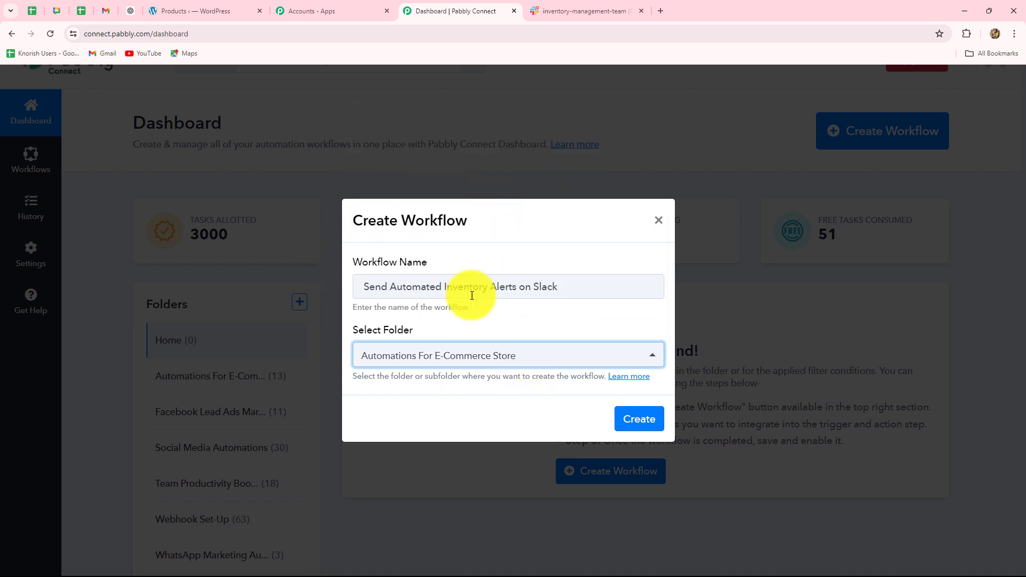
click(639, 419)
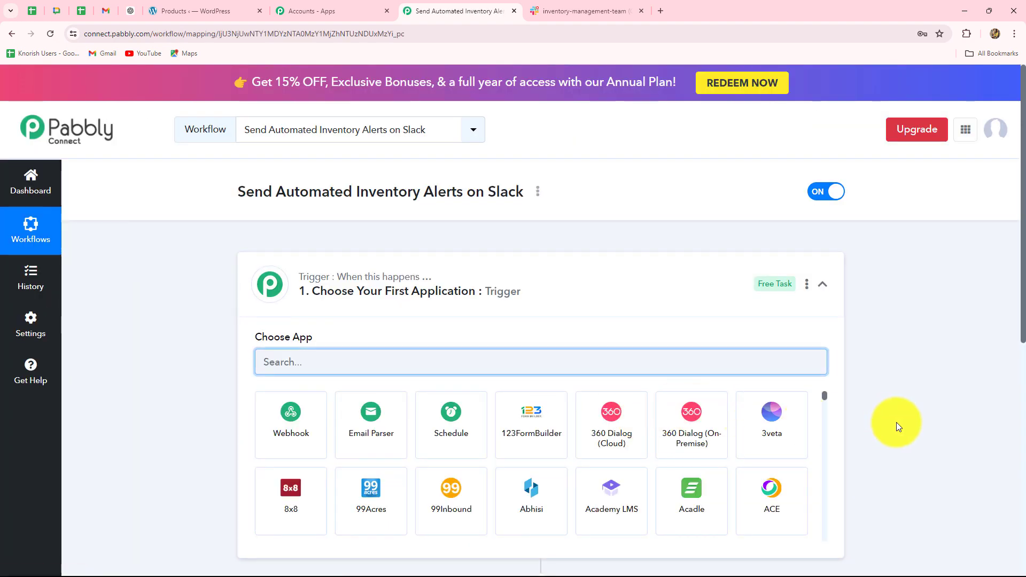
scroll(883, 421, down, 2)
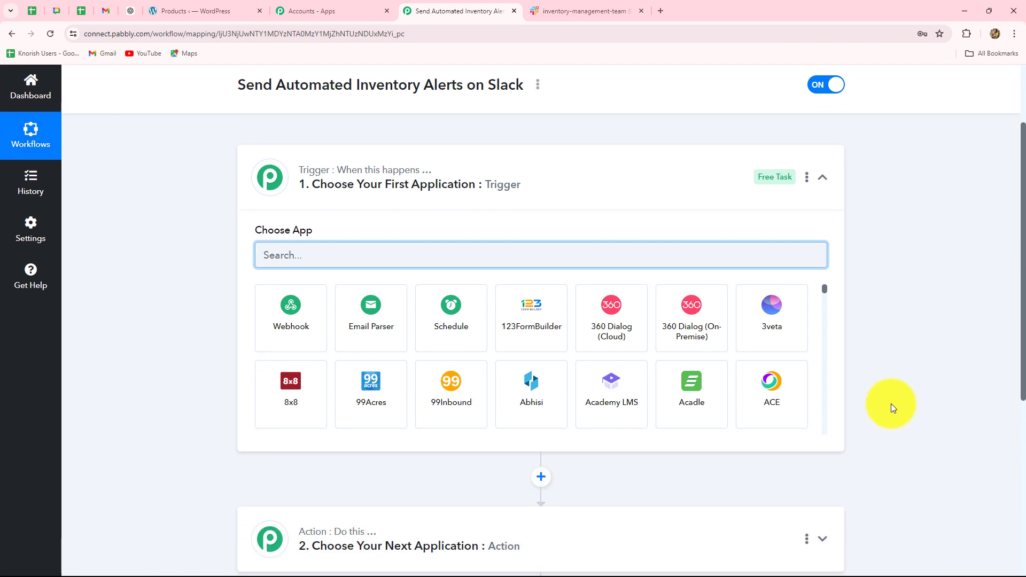
scroll(716, 367, down, 3)
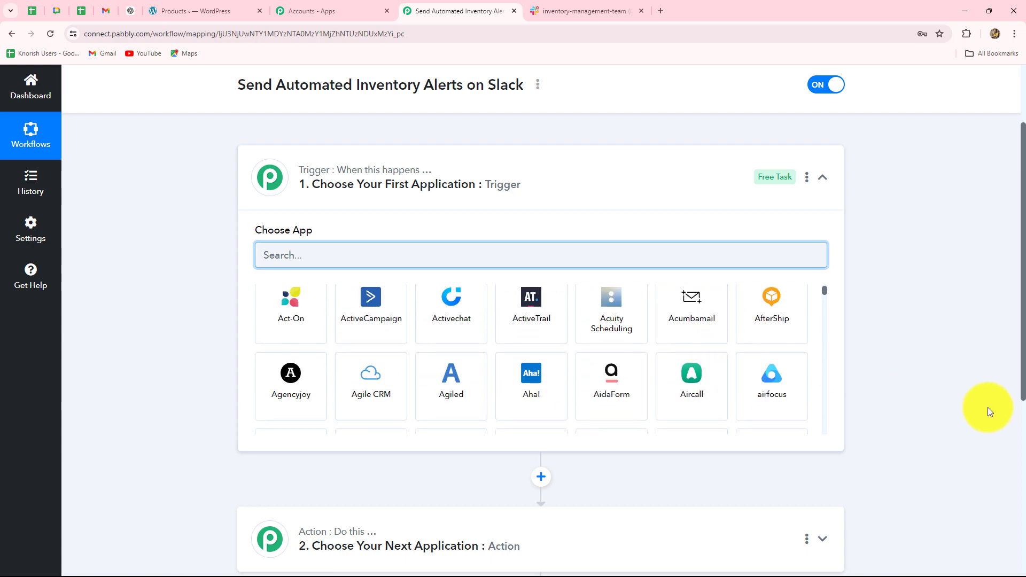
scroll(987, 410, down, 1)
scroll(987, 410, down, 1)
scroll(987, 410, up, 4)
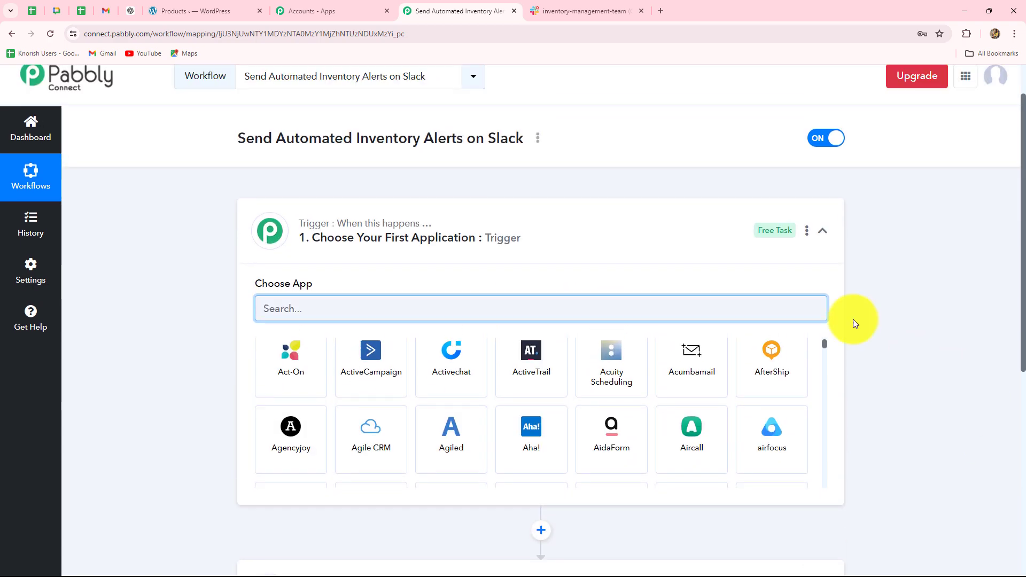
click(824, 231)
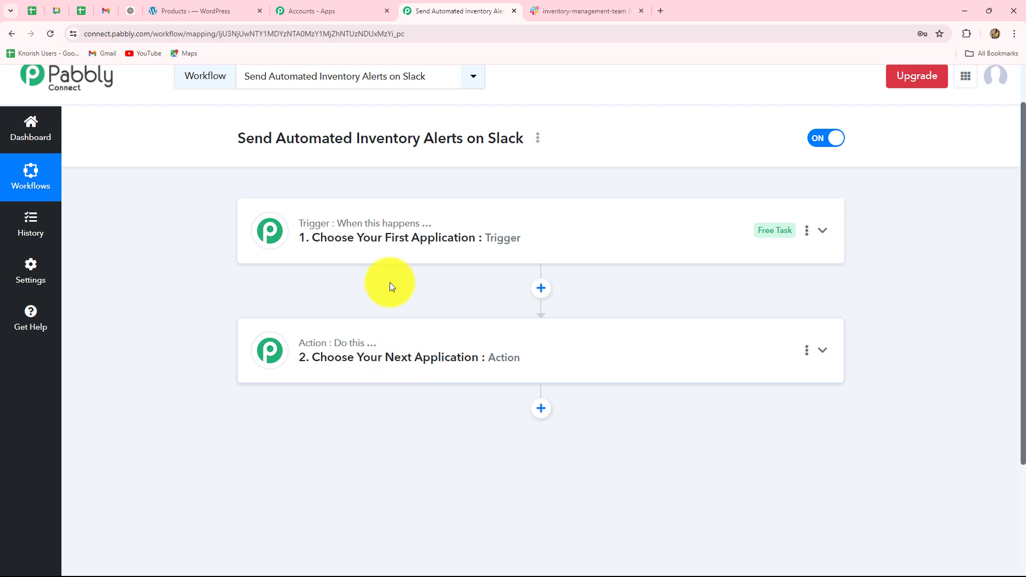
click(343, 231)
Find WooCommerce and choose it as the workflow's trigger application.
click(308, 364)
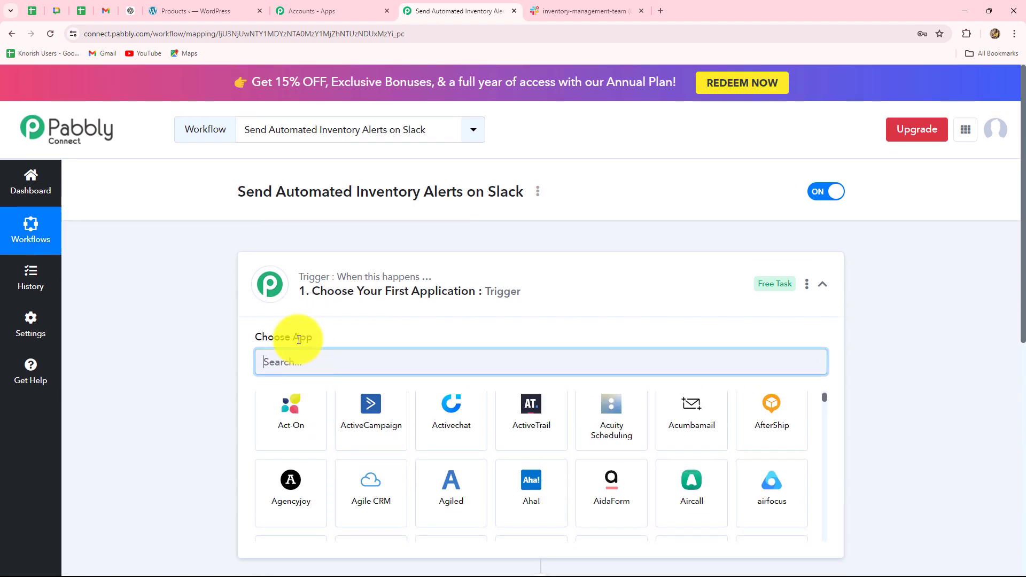
key(Caps_Lock)
text(WooC)
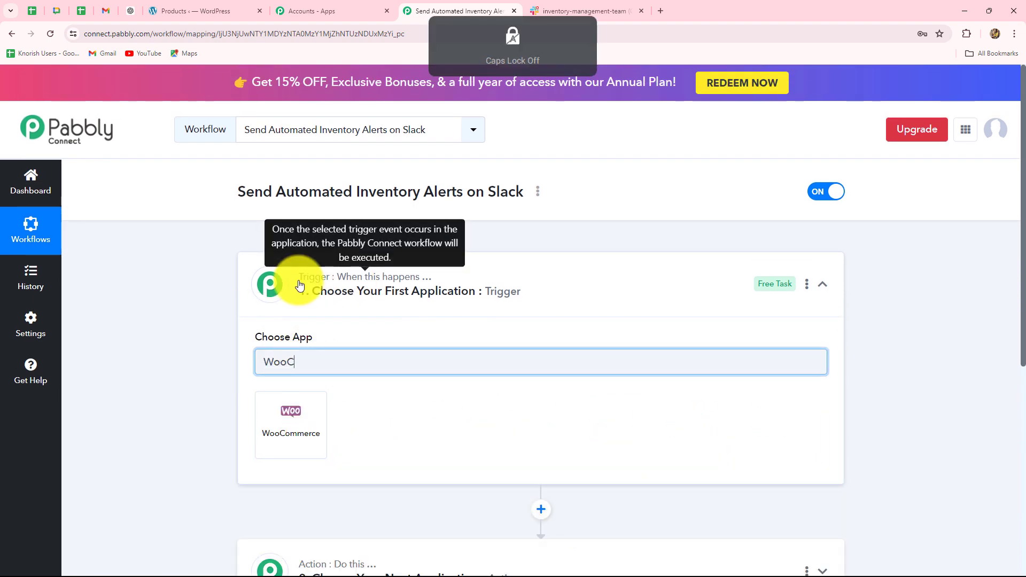
click(300, 422)
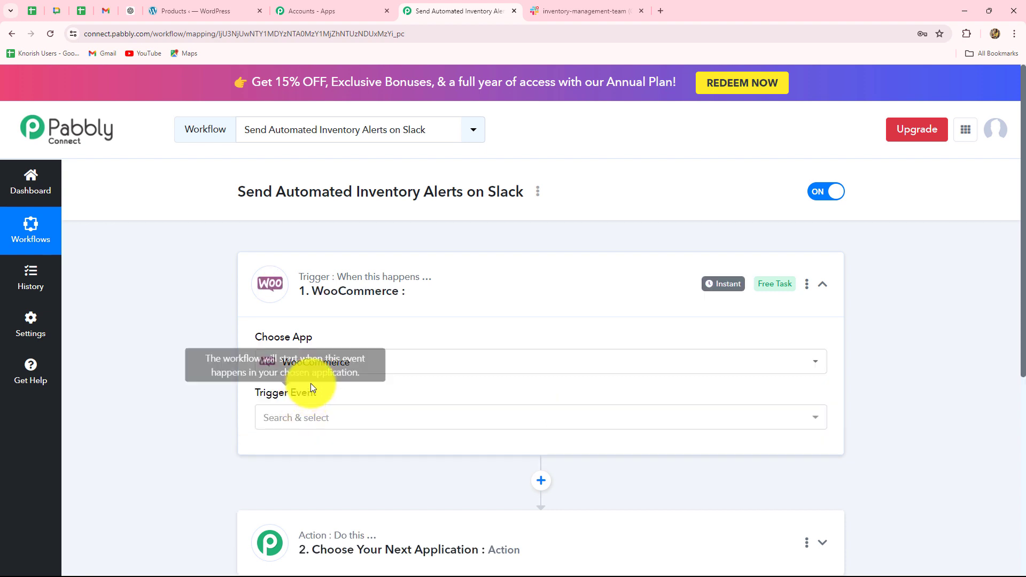
Set the WooCommerce trigger event to Product Updated.
scroll(314, 379, down, 4)
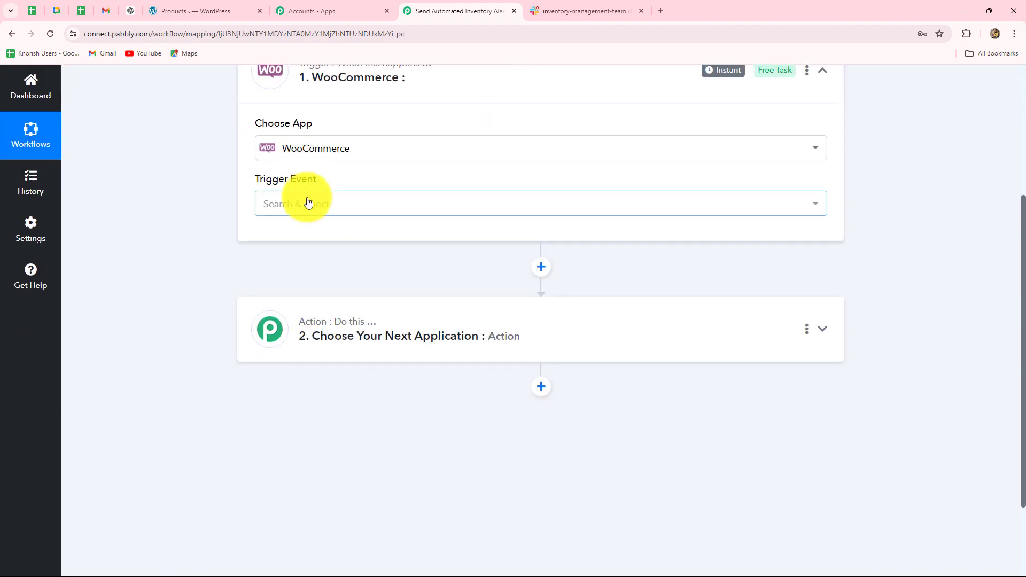
click(308, 202)
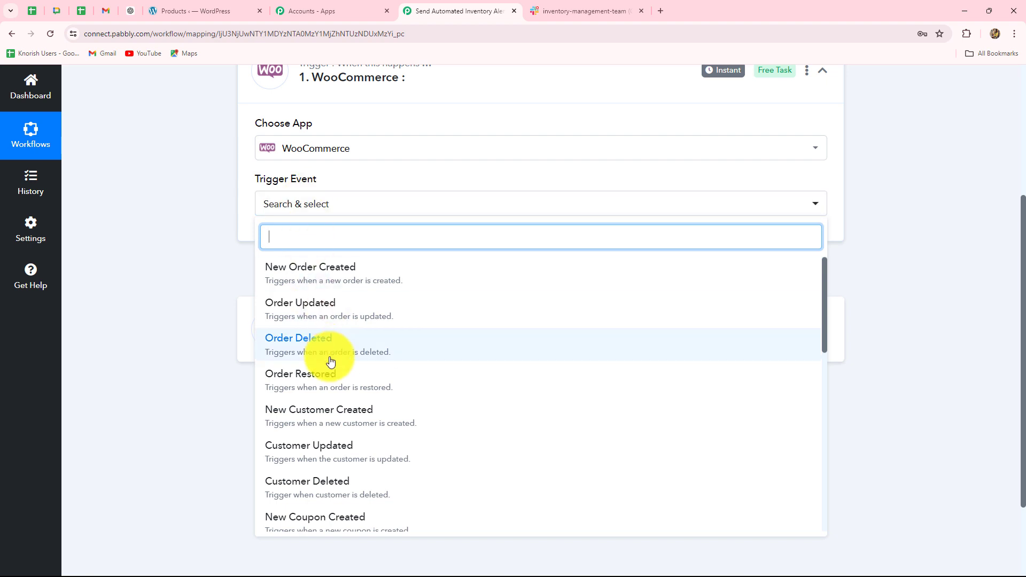
scroll(300, 422, down, 7)
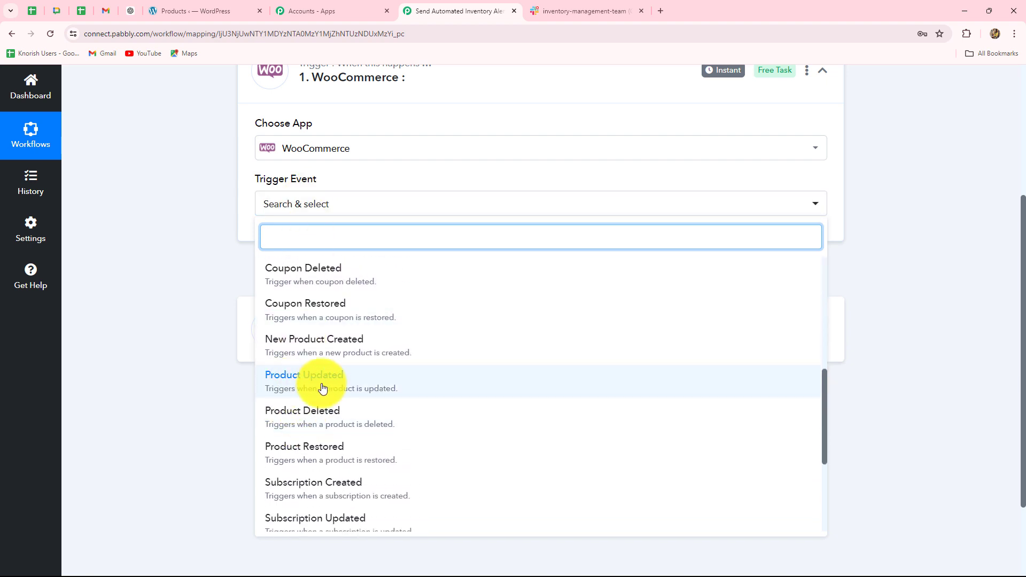
click(321, 389)
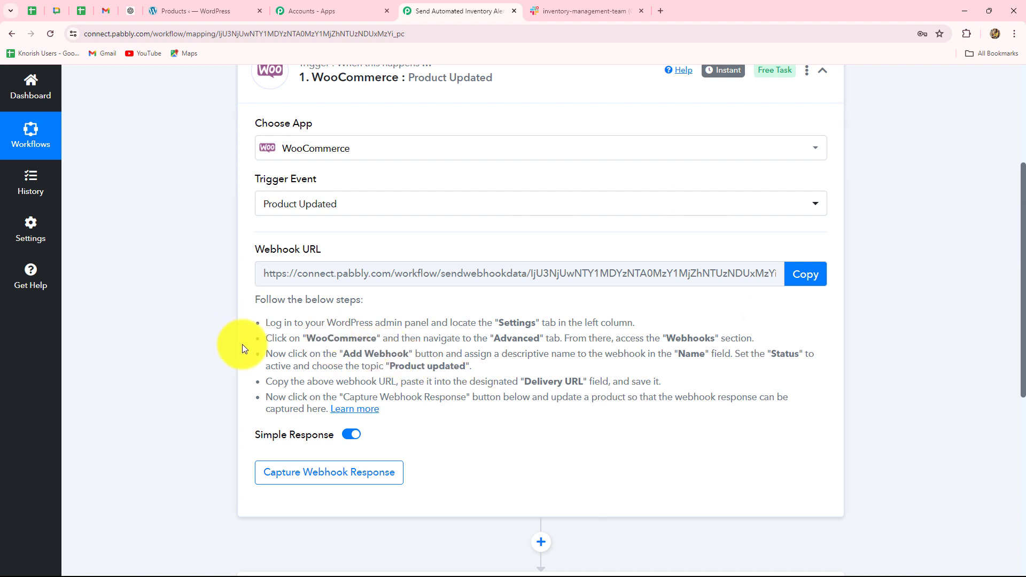
Copy the WooCommerce trigger's webhook URL and switch to the WordPress admin of the store.
drag(265, 324, 319, 353)
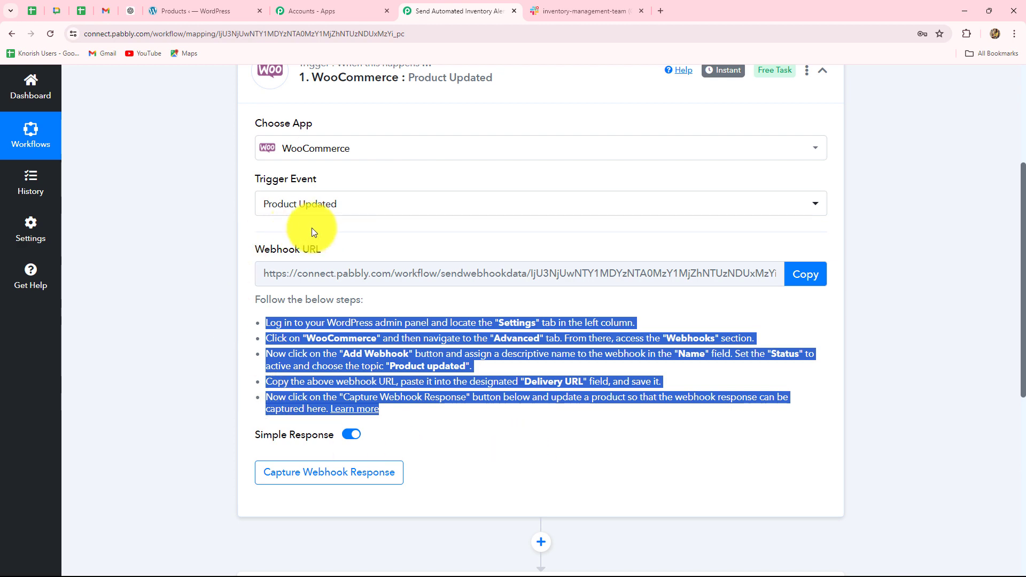
click(803, 278)
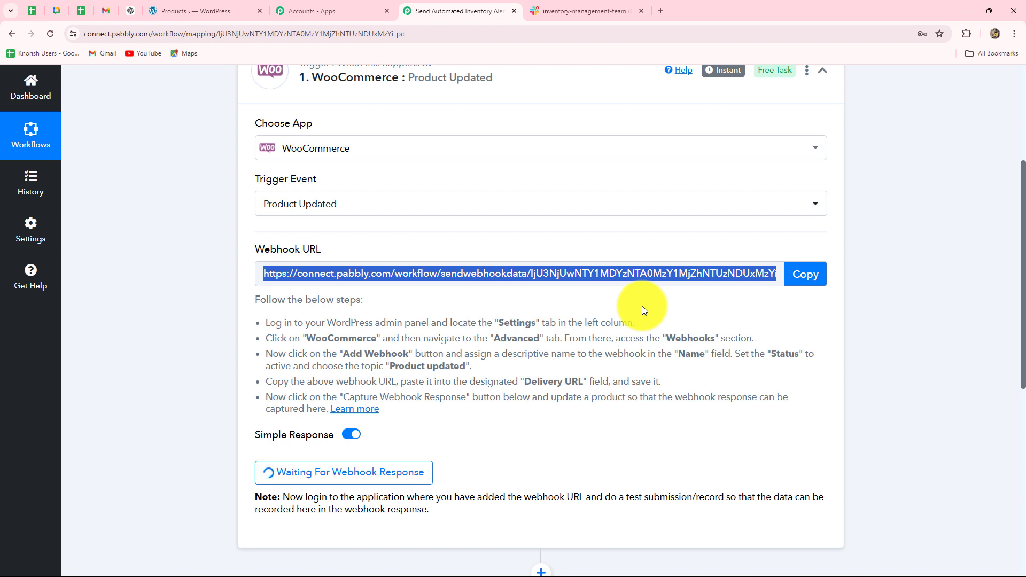
click(225, 9)
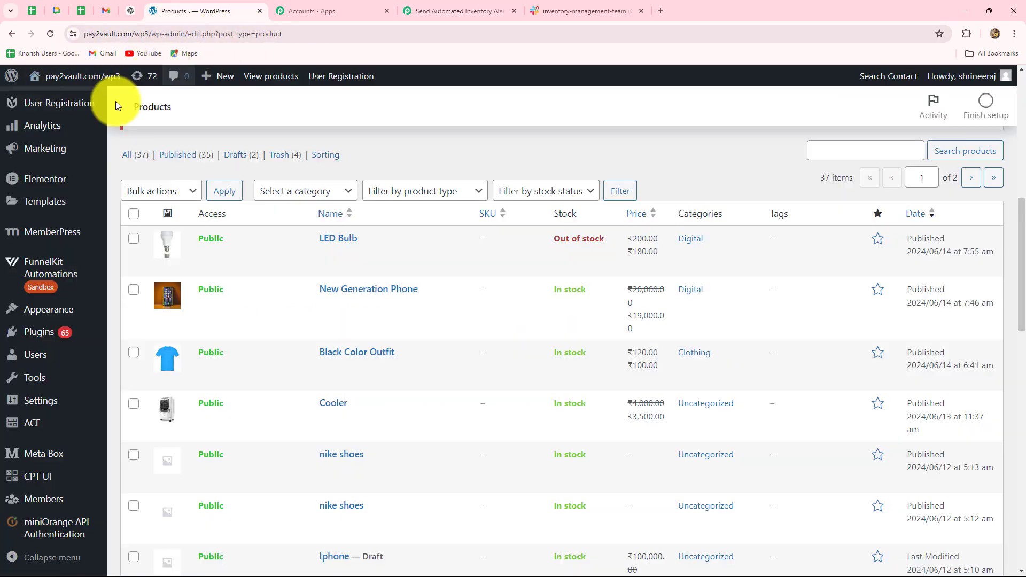
scroll(27, 226, up, 4)
mouse_move(68, 170)
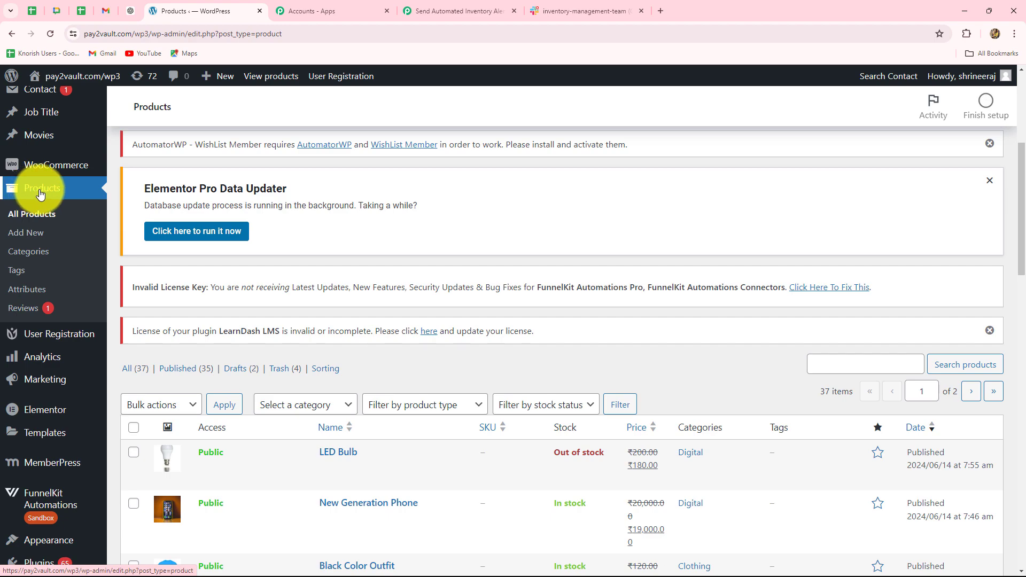
Go from the product list to the Webhooks section of WooCommerce's advanced settings.
scroll(454, 552, down, 8)
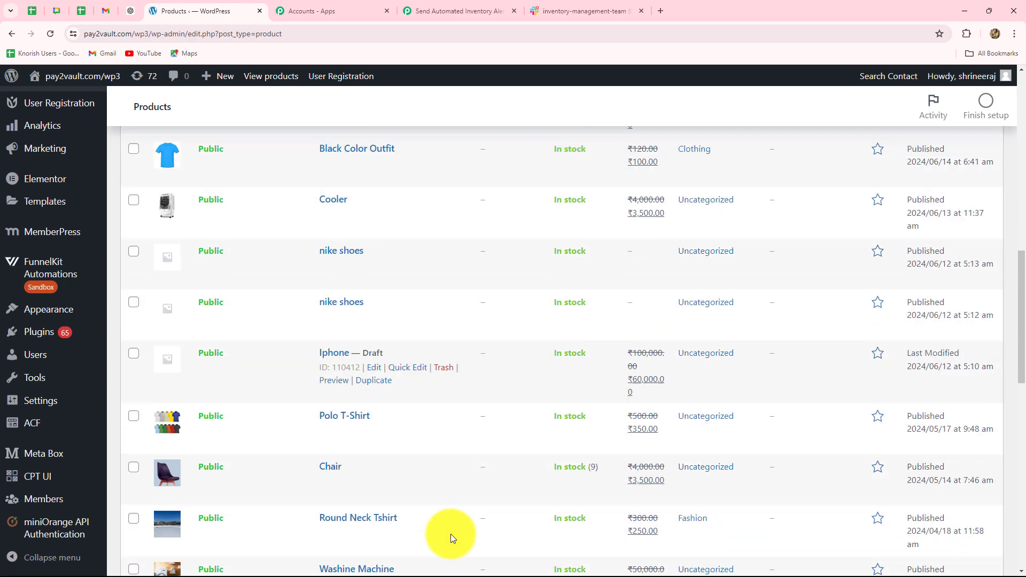
scroll(451, 533, up, 6)
scroll(450, 533, down, 3)
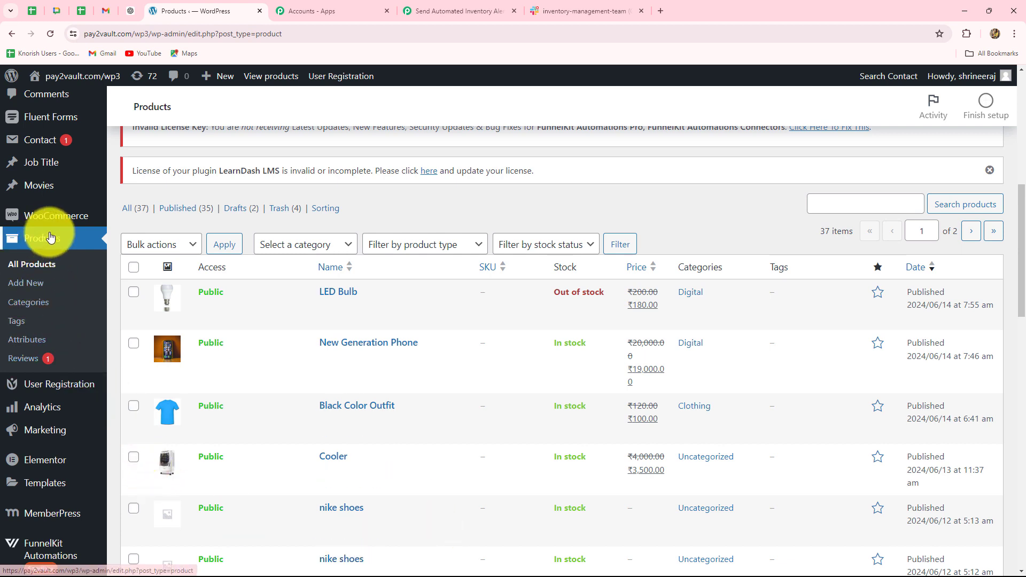
mouse_move(67, 215)
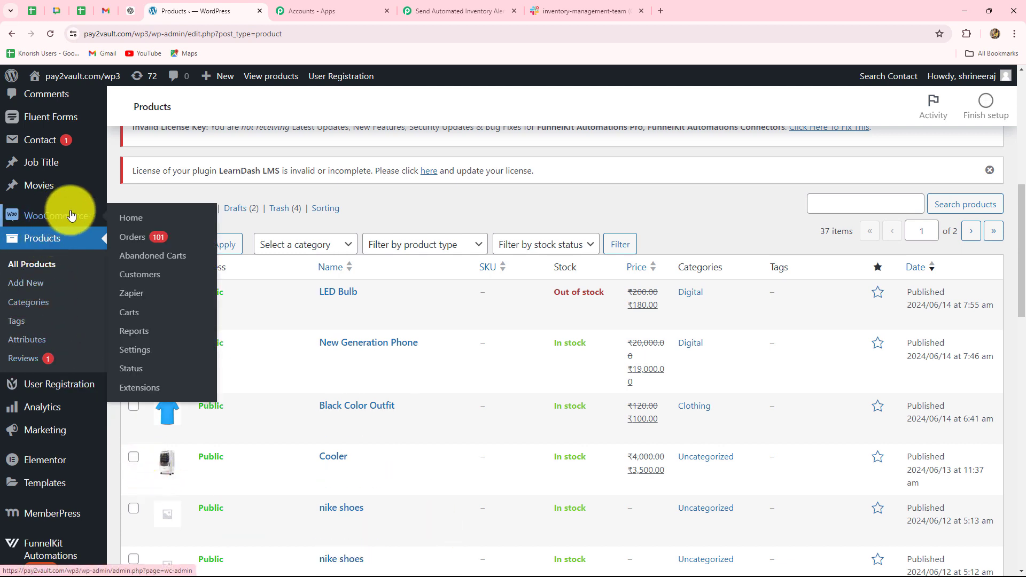
click(133, 353)
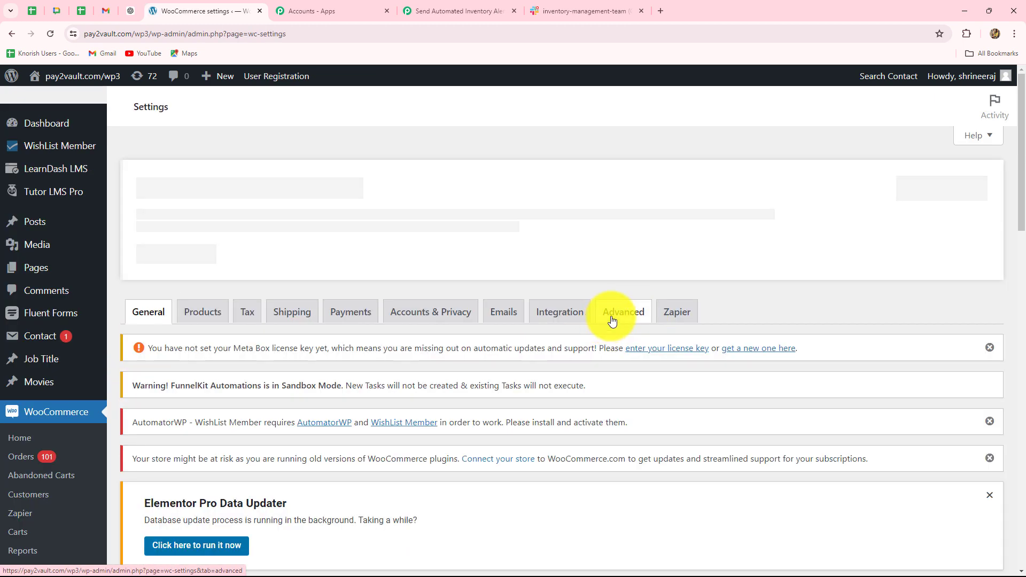
click(617, 309)
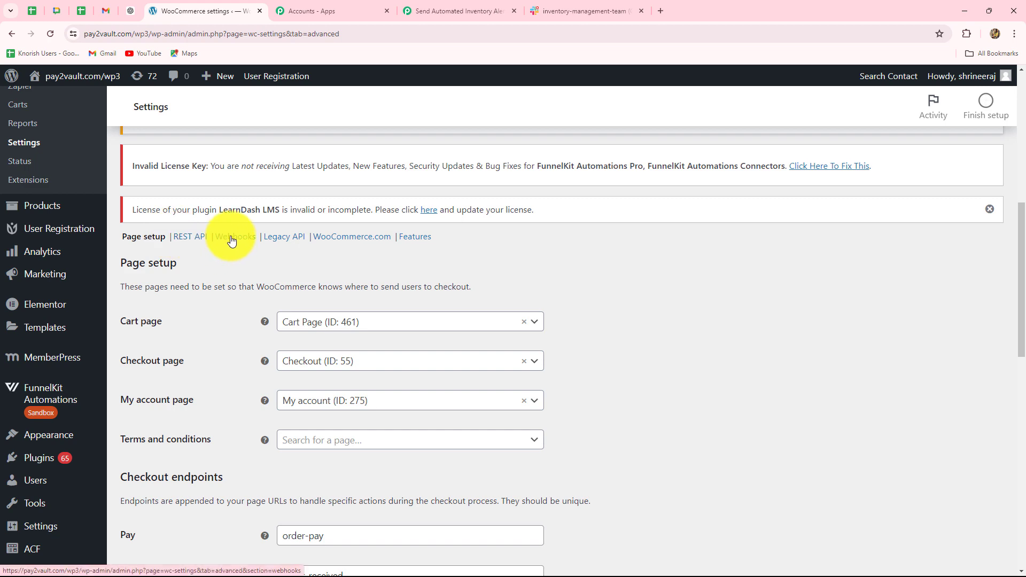
click(236, 238)
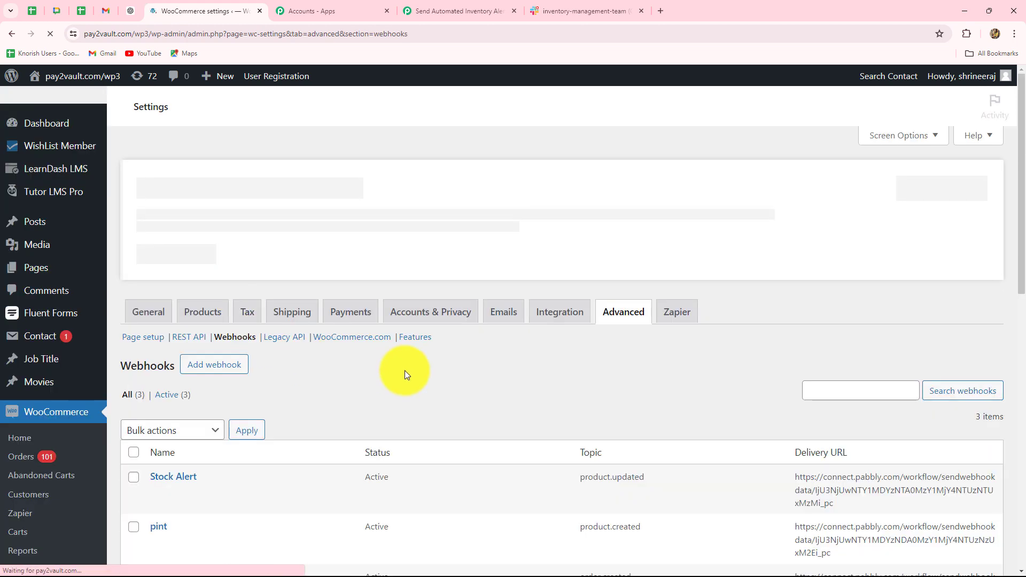
scroll(406, 367, down, 4)
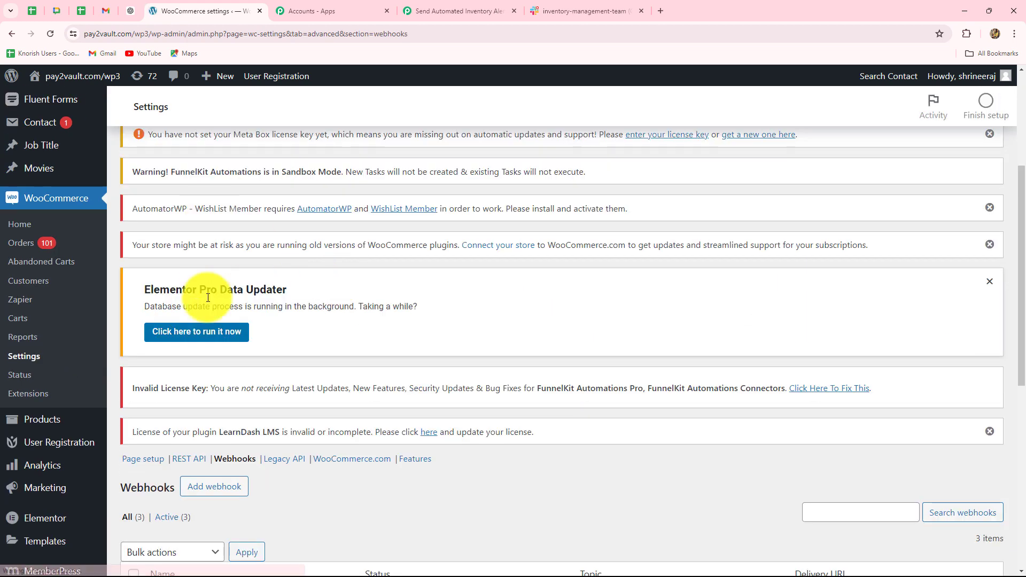
scroll(247, 384, down, 4)
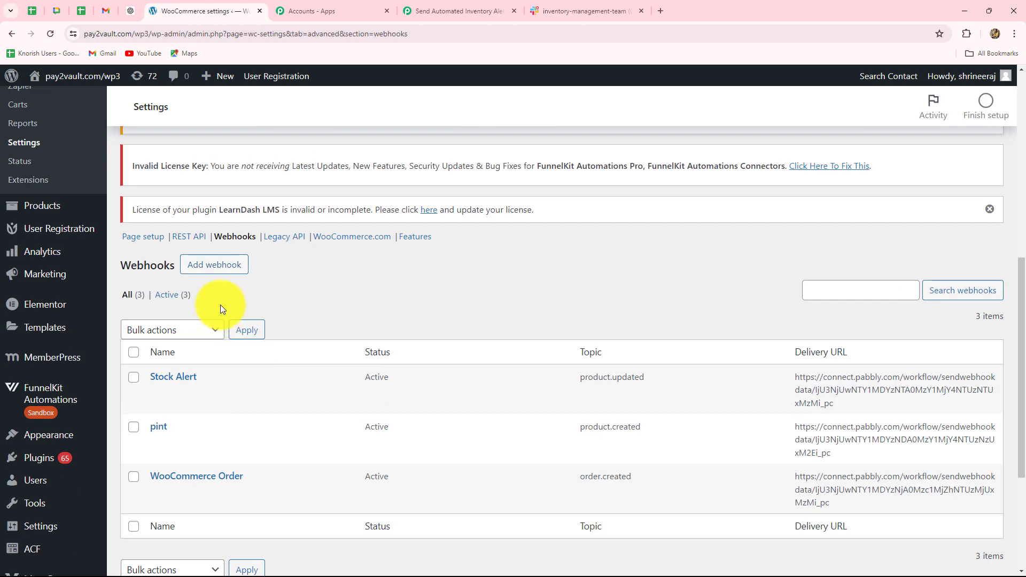
Add a new webhook named "Inventory Updates" and set its status to Active.
click(239, 271)
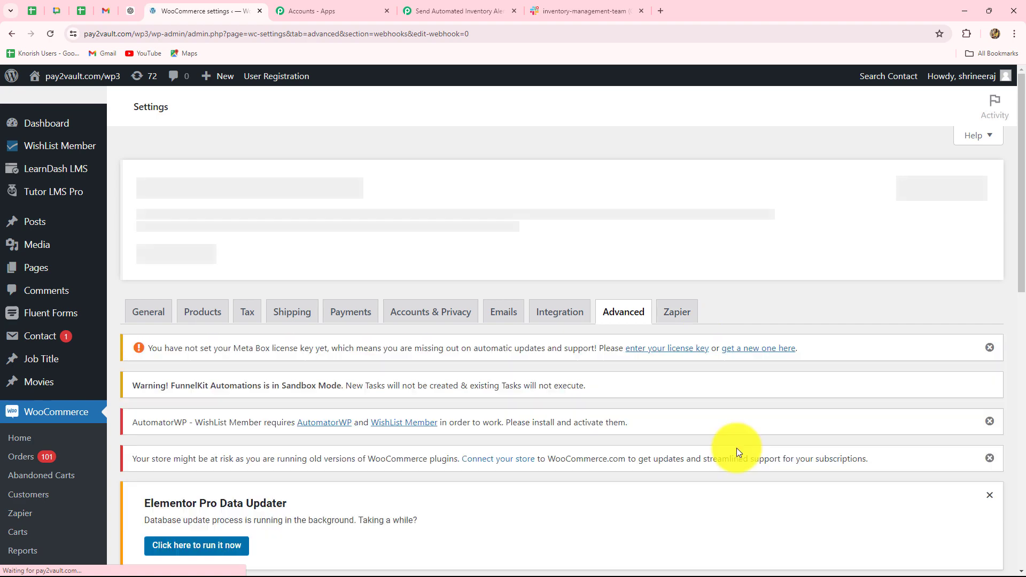
scroll(736, 447, down, 8)
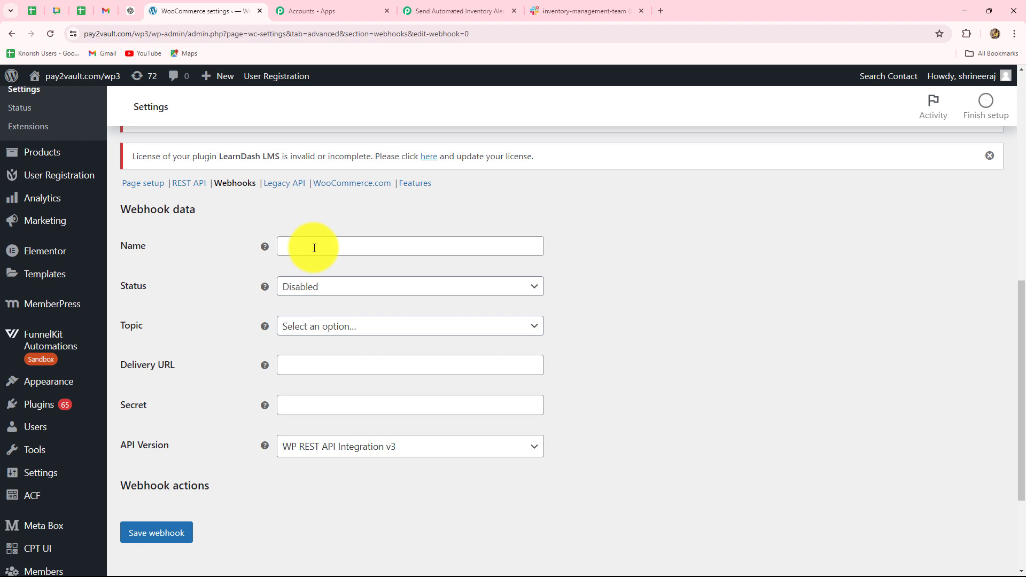
click(314, 248)
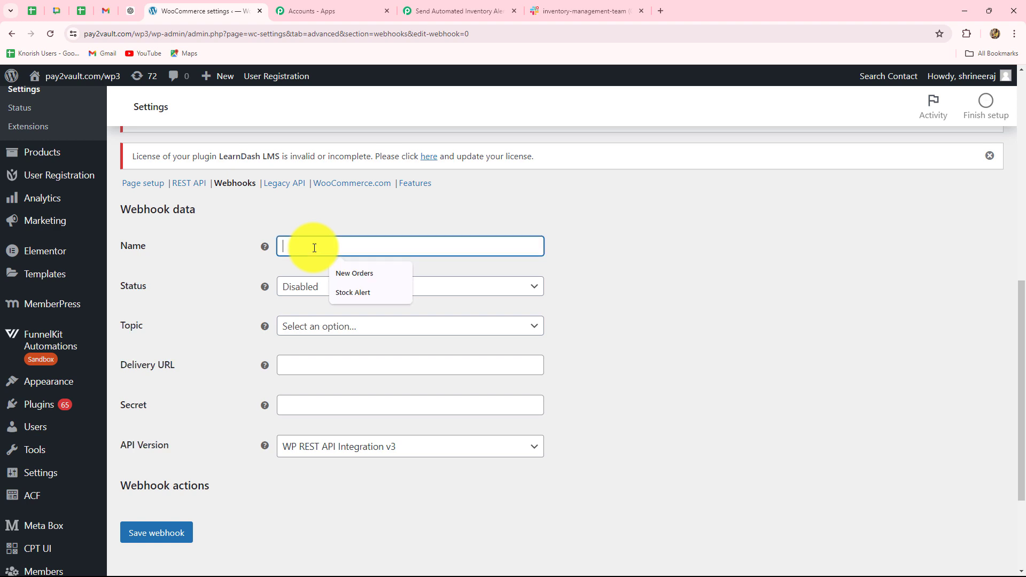
text(Inventory Updates)
click(638, 262)
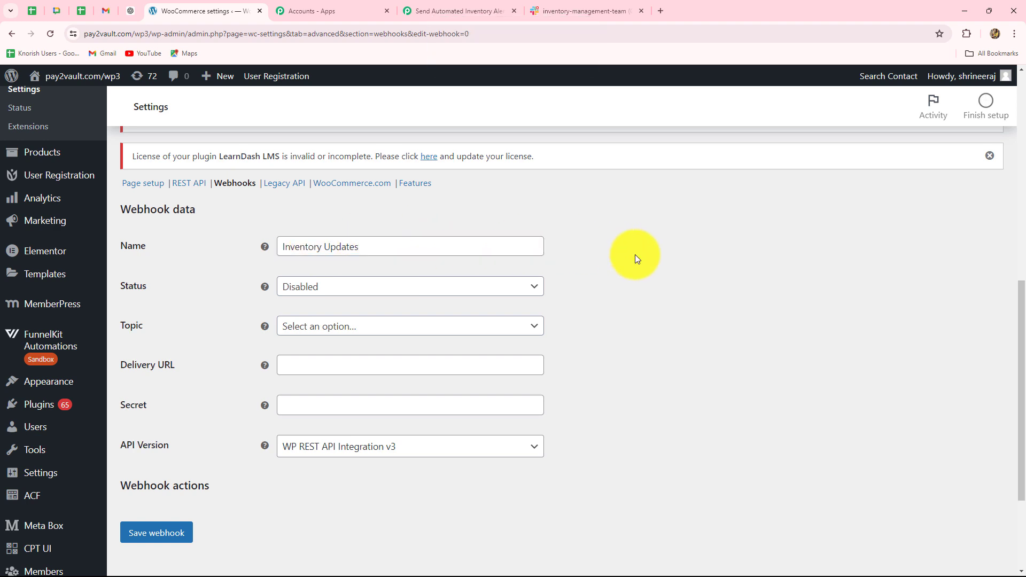
click(319, 293)
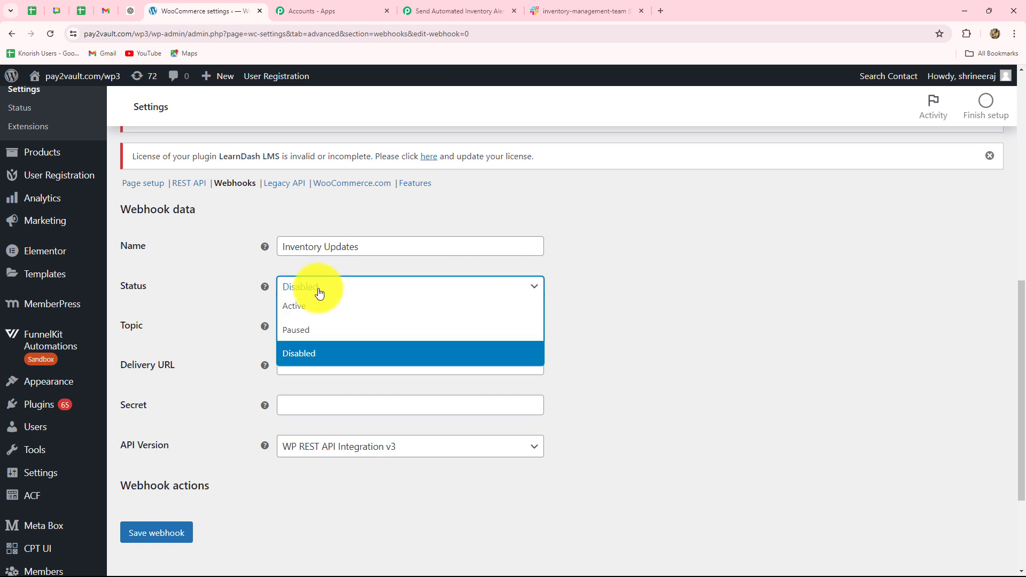
click(300, 306)
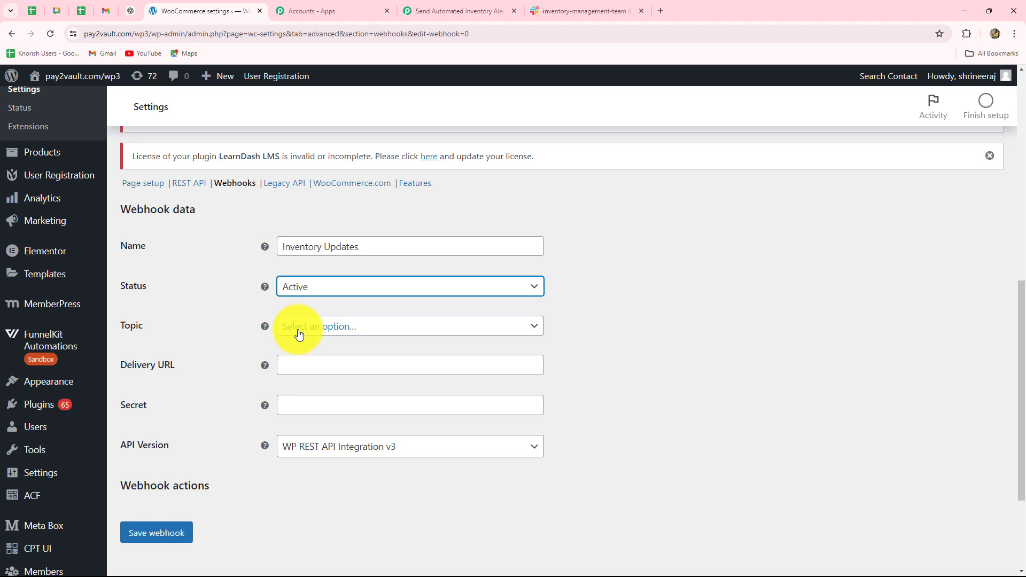
Set the webhook's topic to Product updated.
click(299, 334)
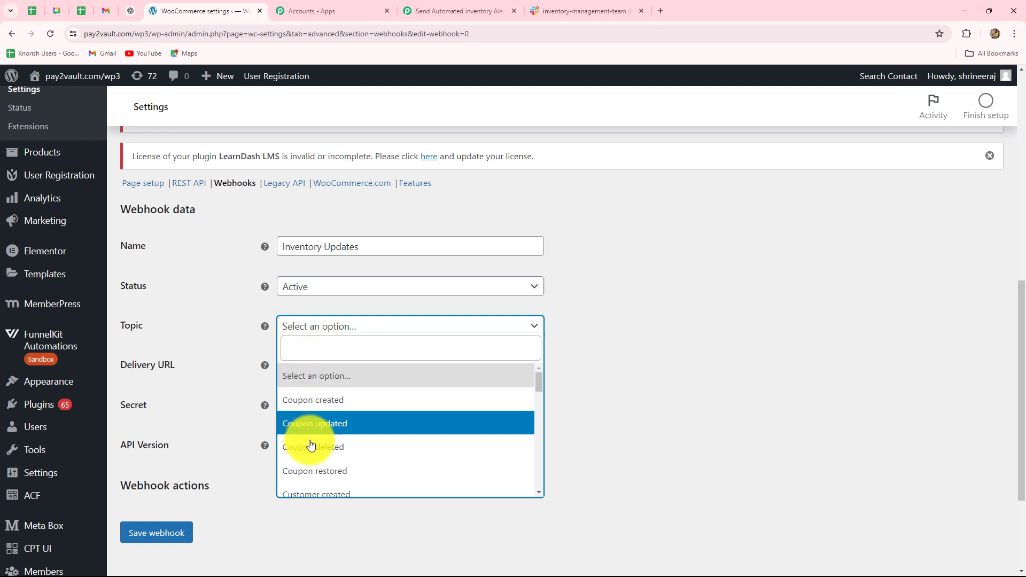
scroll(308, 452, down, 3)
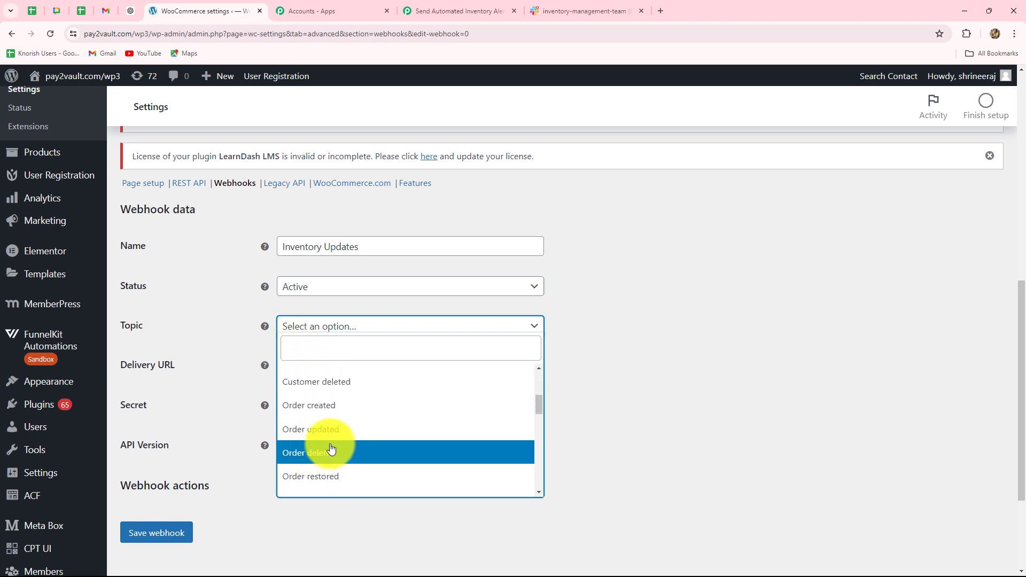
scroll(327, 443, down, 2)
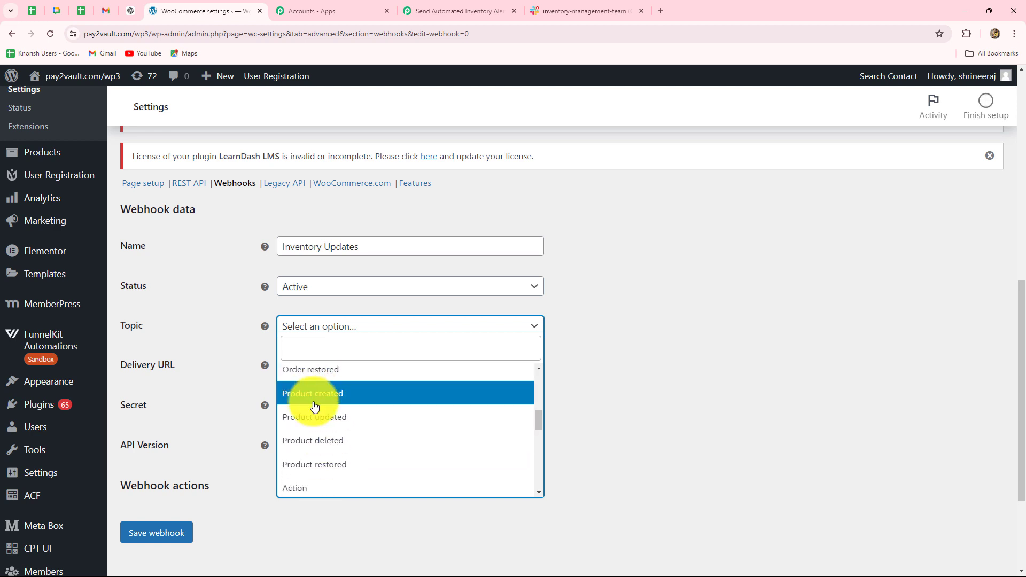
click(313, 418)
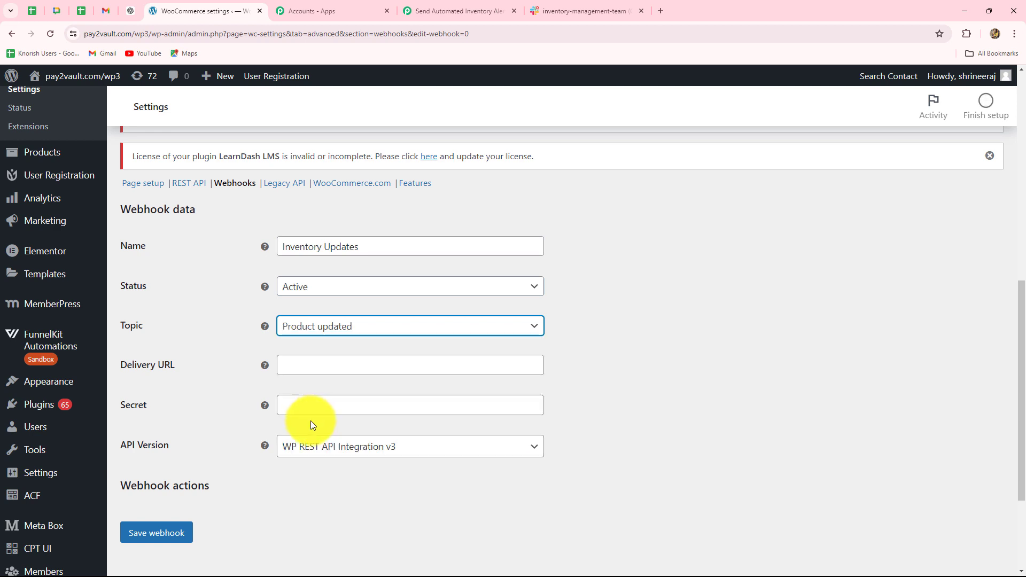
Paste the copied Pabbly webhook URL as the webhook's delivery URL and save the webhook.
scroll(292, 281, down, 2)
click(291, 262)
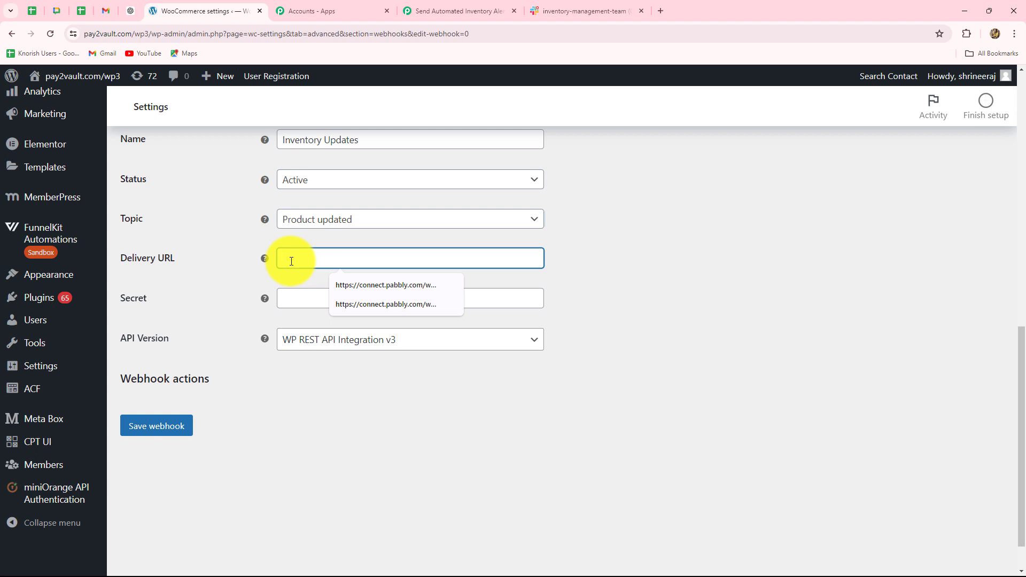
key(ctrl+v)
click(633, 267)
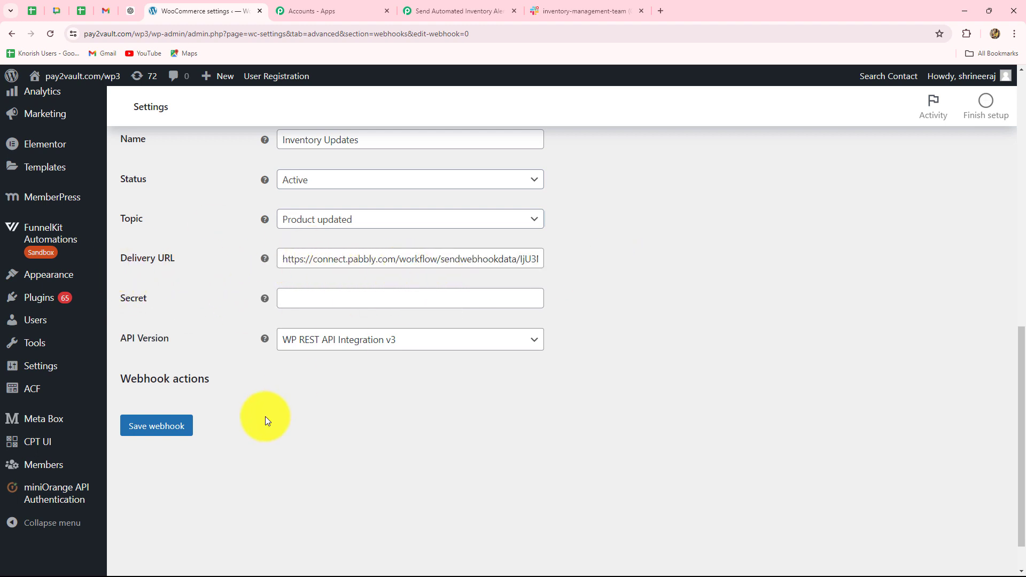
click(151, 427)
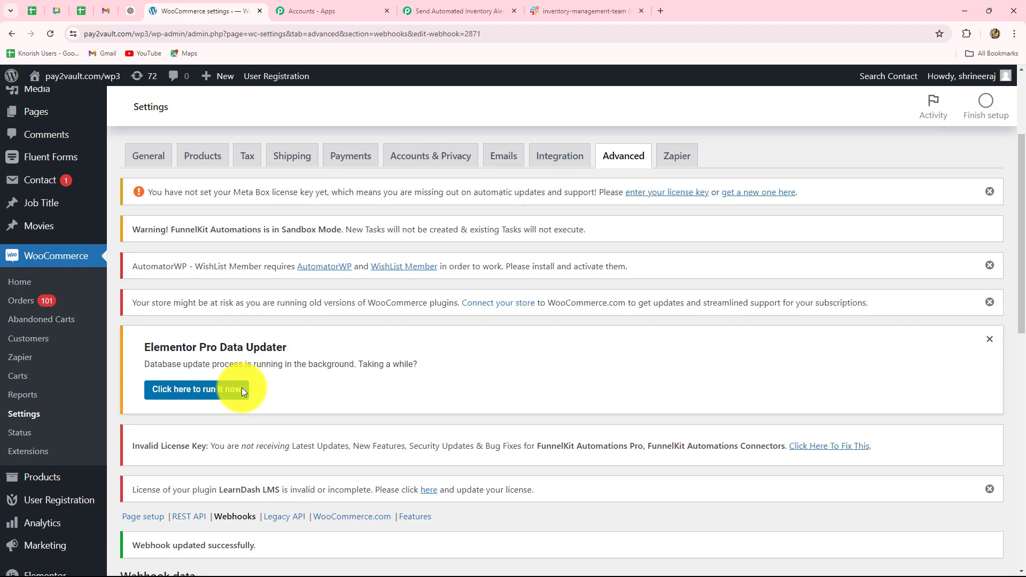
scroll(286, 440, down, 3)
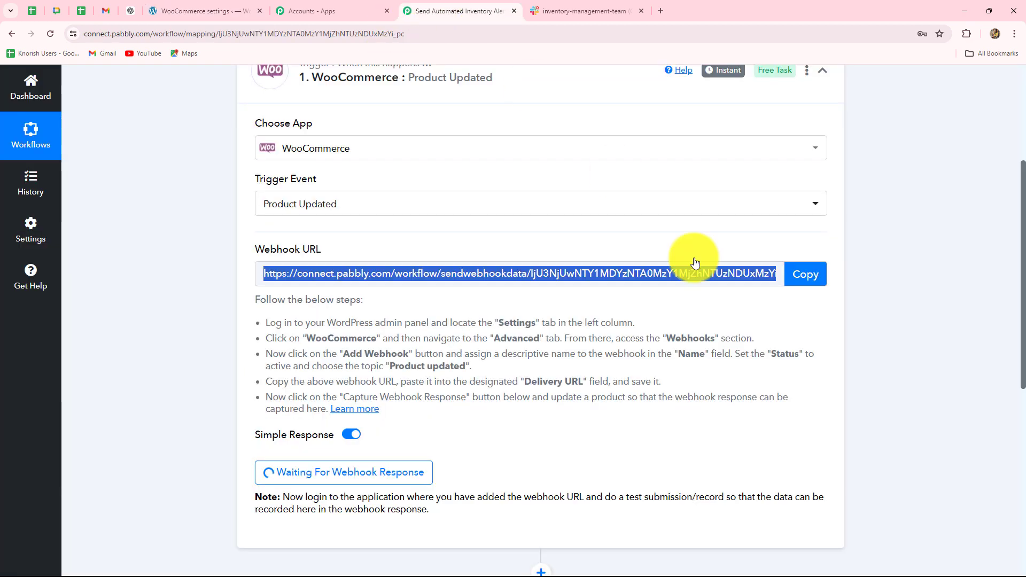
Switch to the Pabbly Connect workflow and recapture the webhook response for the WooCommerce trigger.
click(428, 8)
scroll(323, 458, down, 4)
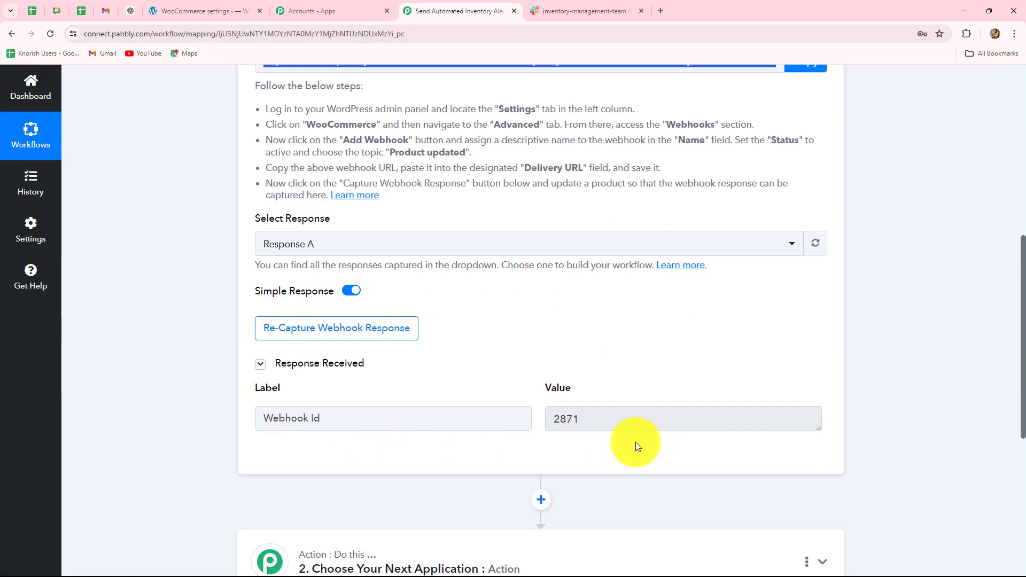
double_click(564, 419)
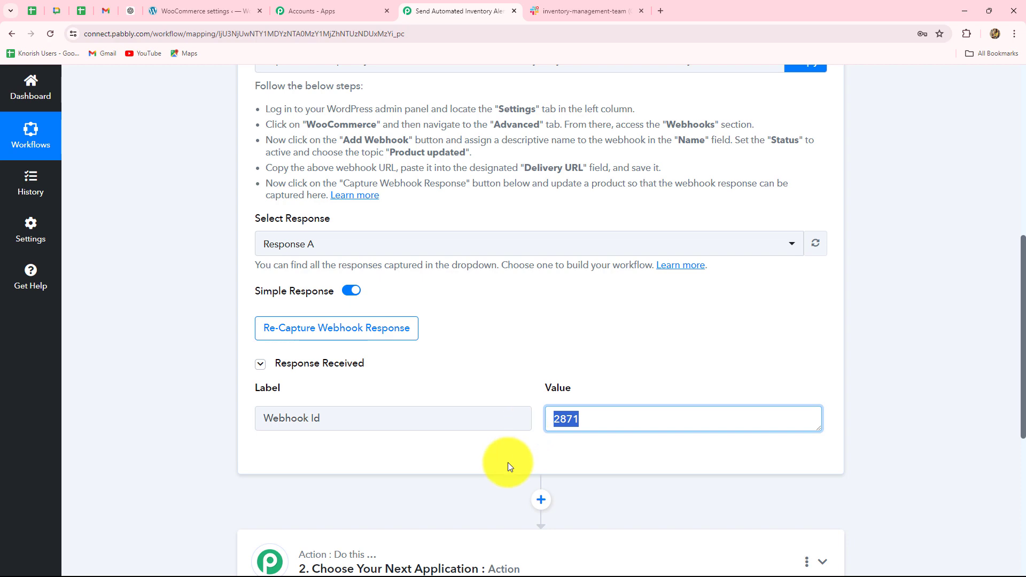
click(357, 334)
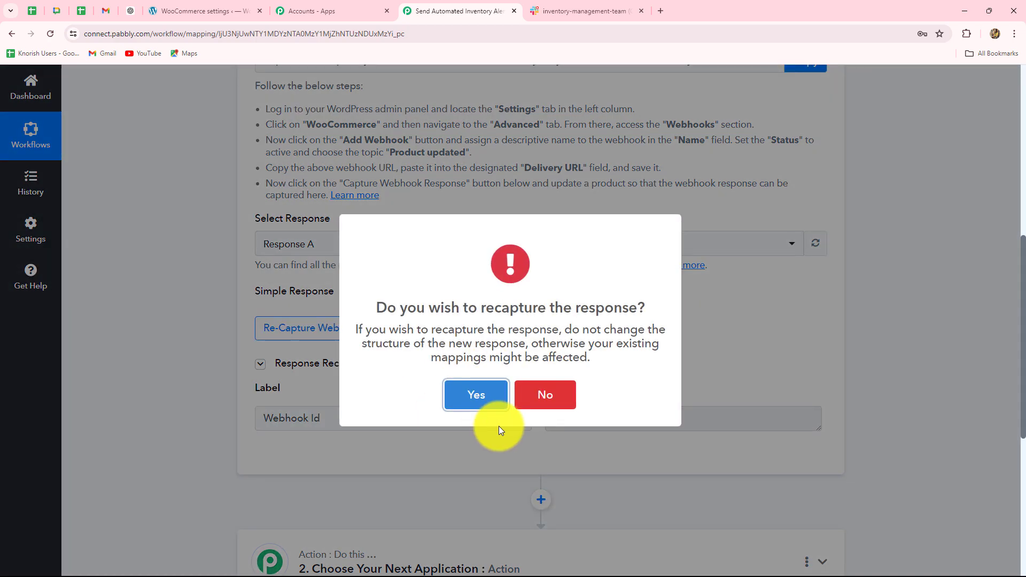
click(477, 398)
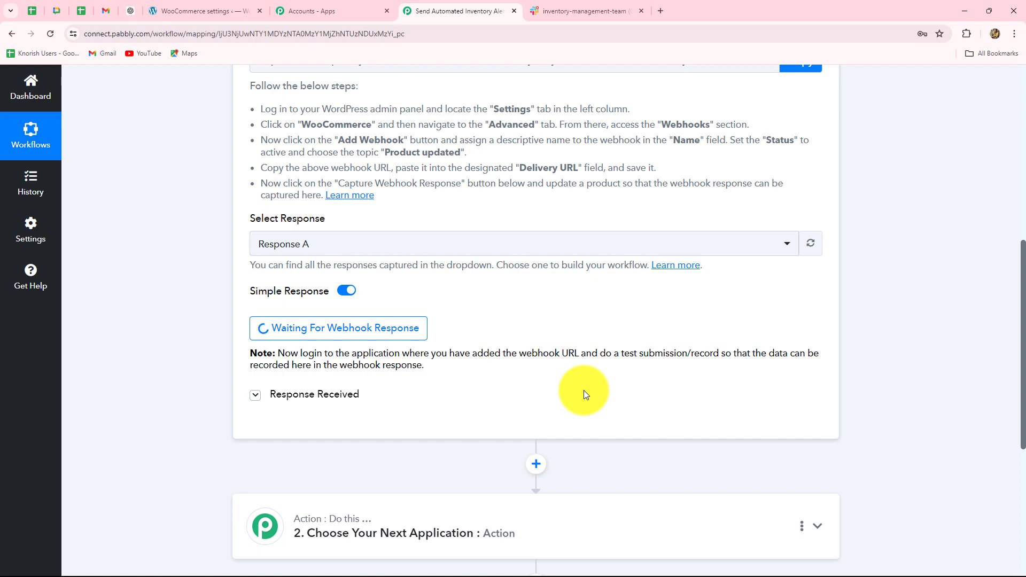
scroll(191, 231, up, 3)
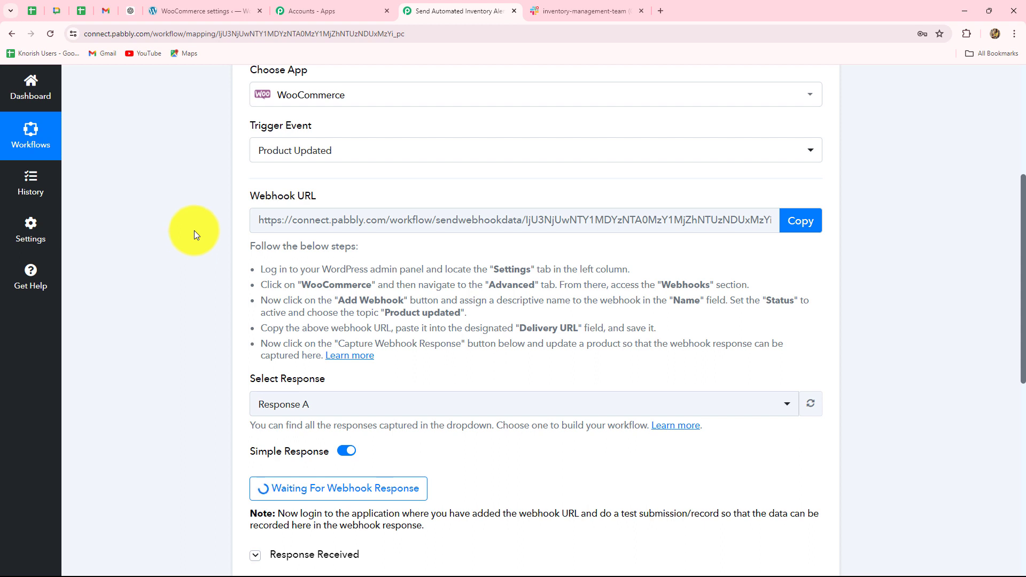
Switch back to the WordPress admin and view the Black Color Outfit's store page from the product list.
click(177, 11)
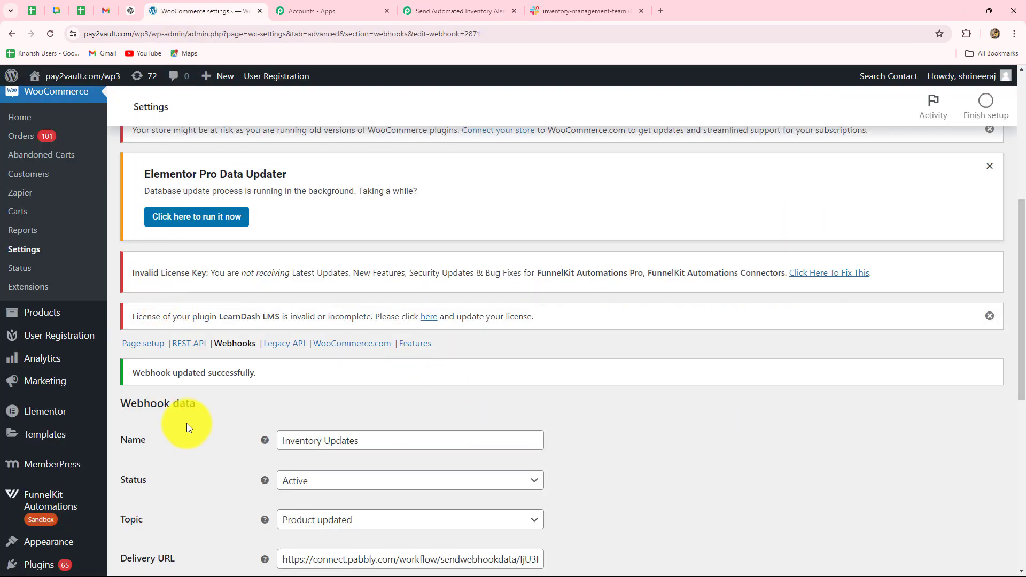
scroll(21, 438, up, 1)
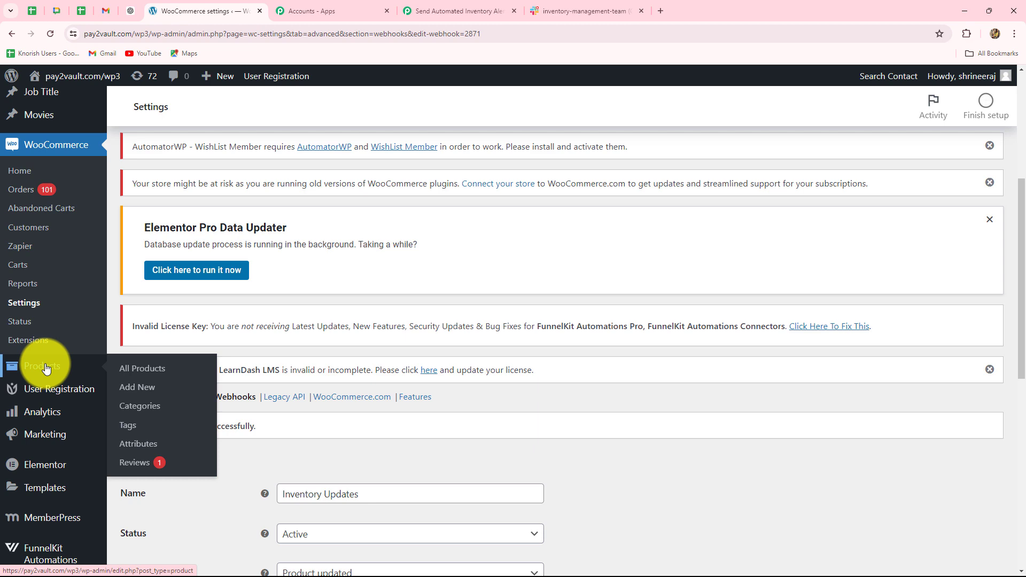
click(46, 368)
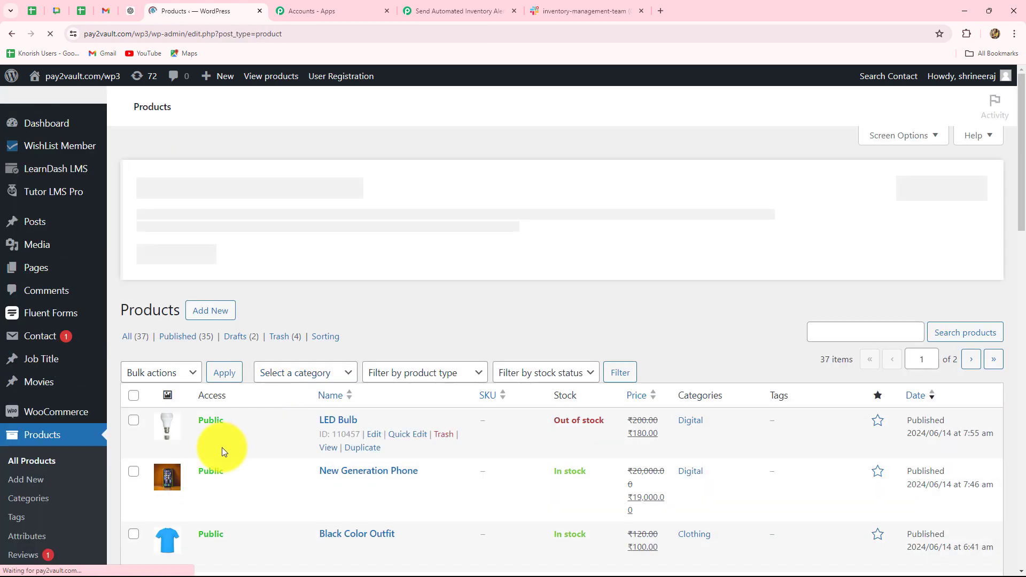
scroll(222, 447, down, 3)
scroll(223, 448, down, 2)
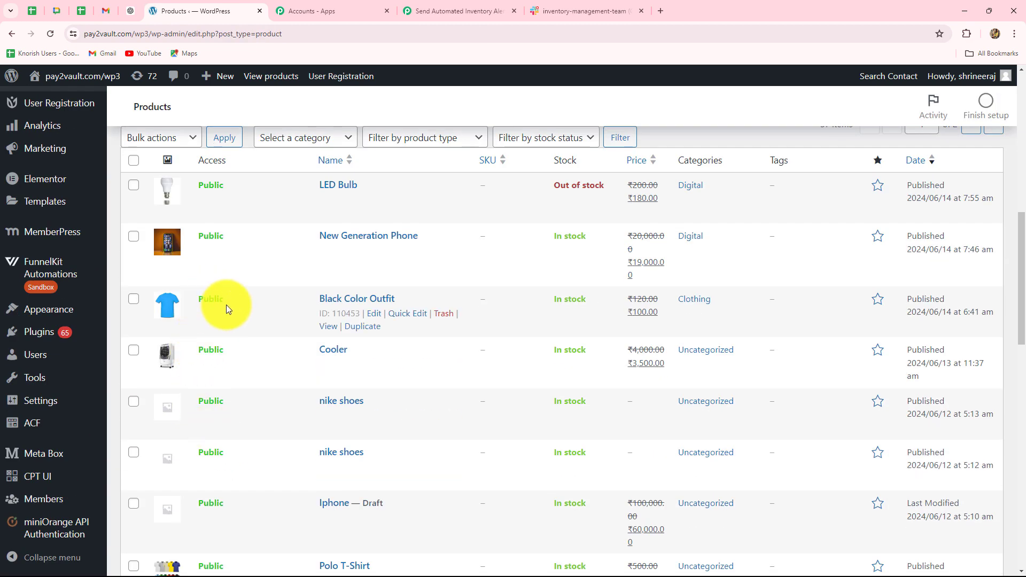
click(328, 327)
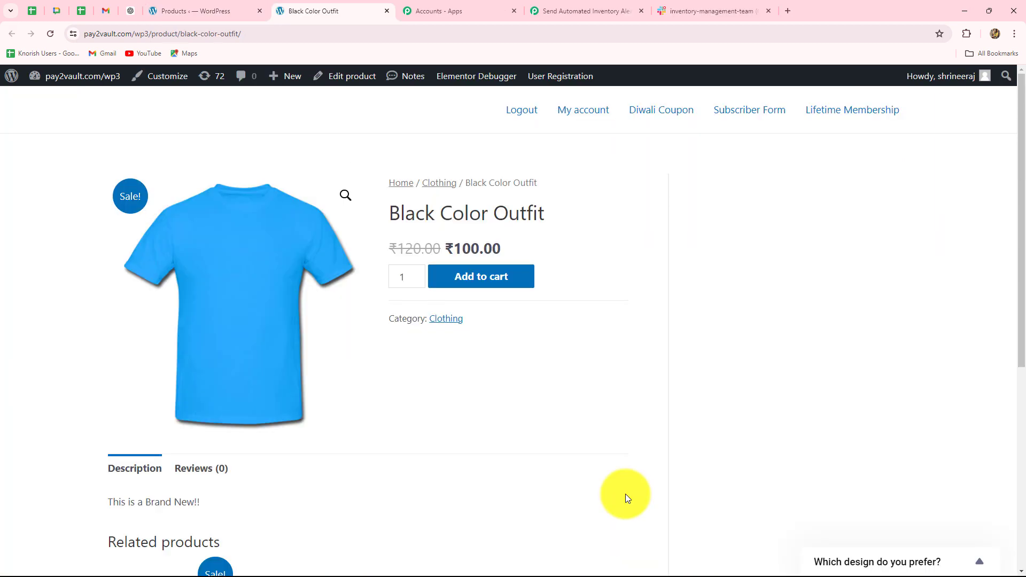
Add the Black Color Outfit to the cart with a quantity of 2 and return to the WordPress product list.
click(497, 278)
scroll(451, 396, down, 5)
scroll(459, 268, up, 3)
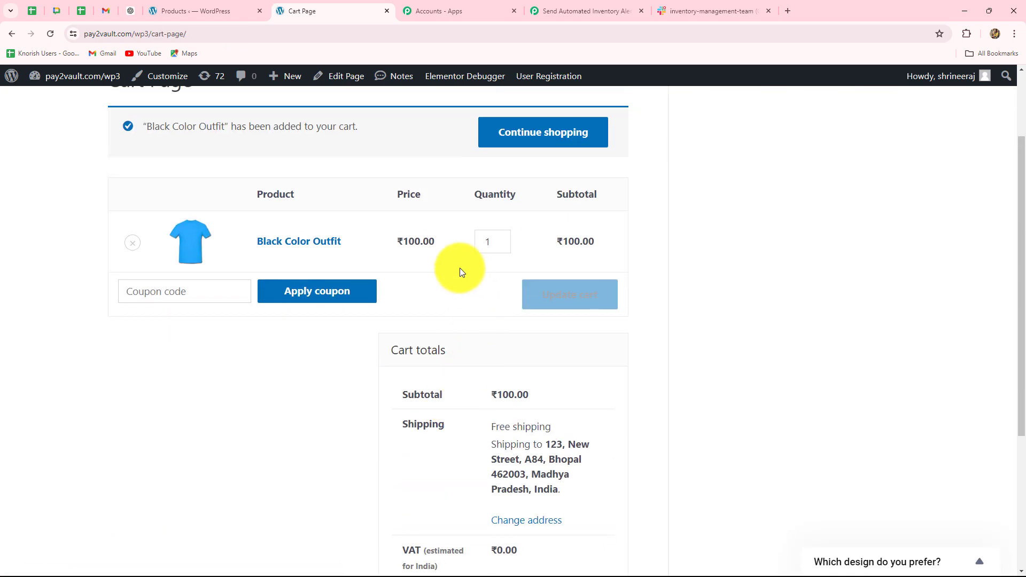
click(502, 240)
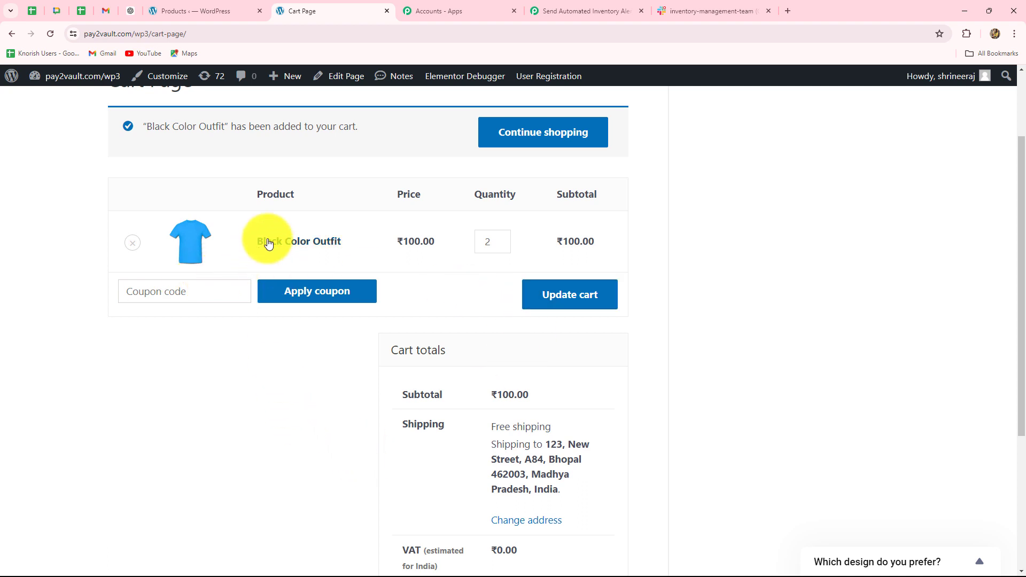
click(207, 11)
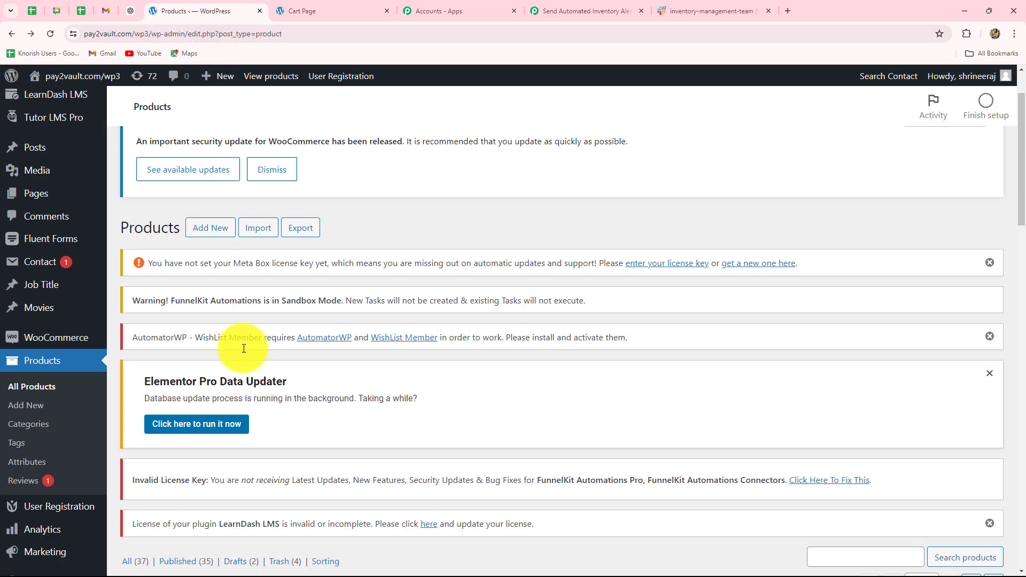
Open the Black Color Outfit product for editing and view its inventory settings.
scroll(310, 458, down, 10)
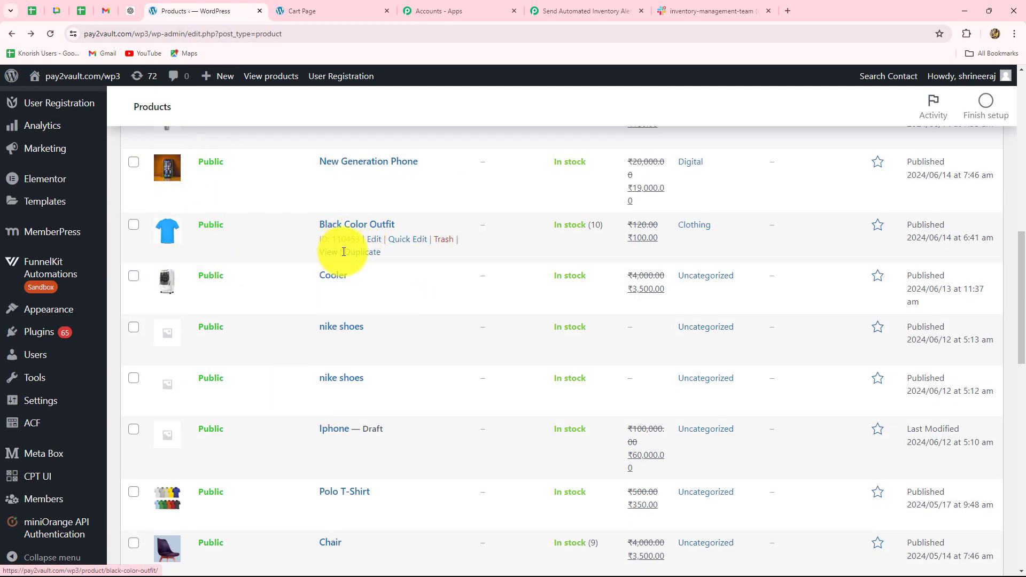
click(372, 240)
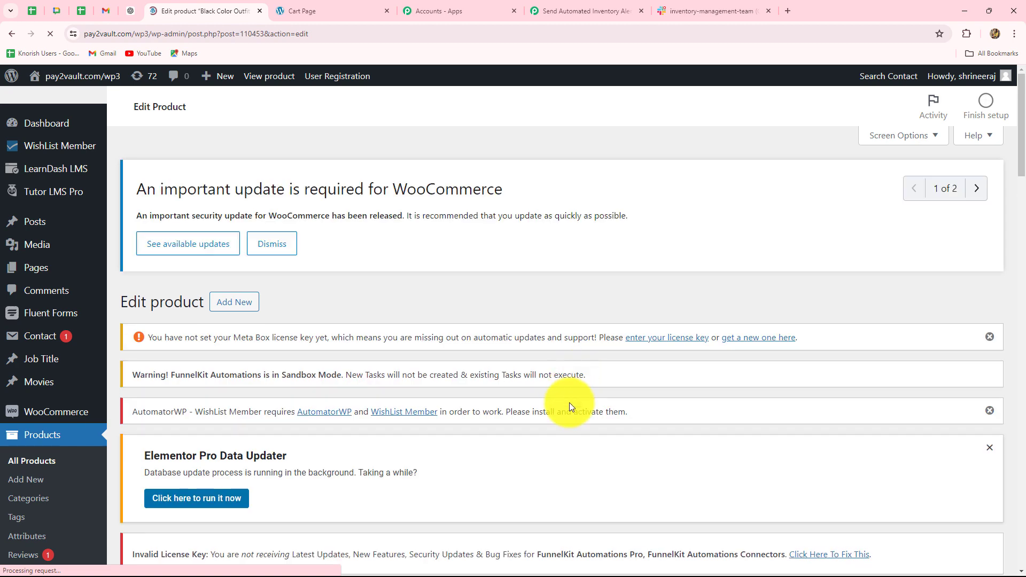
scroll(580, 396, down, 6)
scroll(417, 408, down, 6)
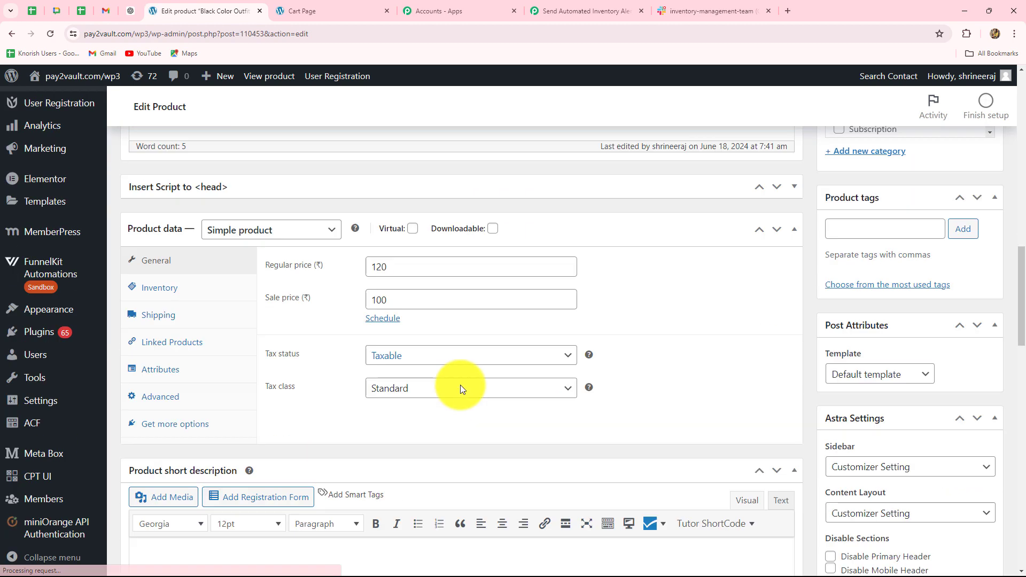
click(159, 216)
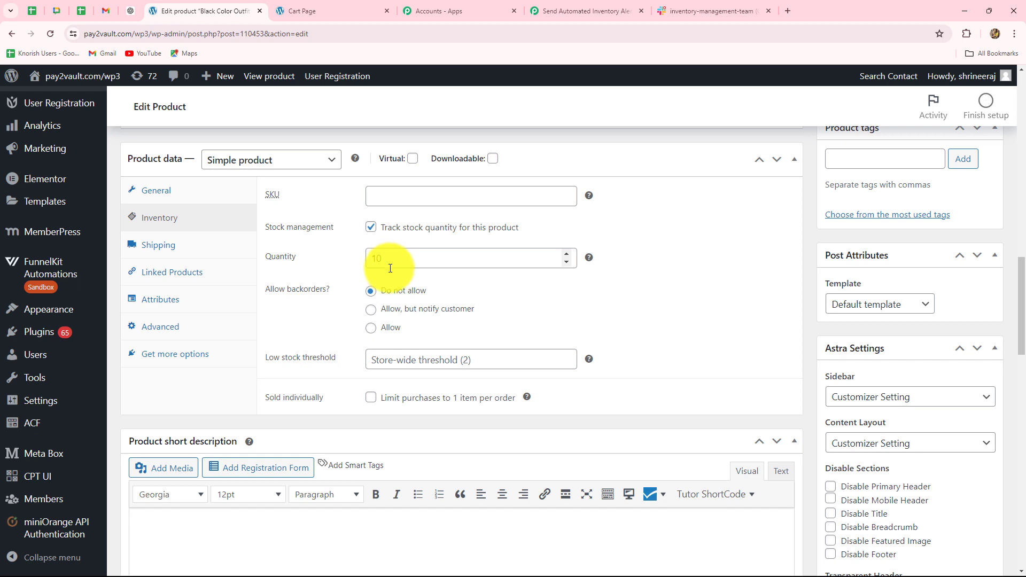
Switch to the store's cart page, update the cart with the changed quantity and proceed to checkout.
click(316, 11)
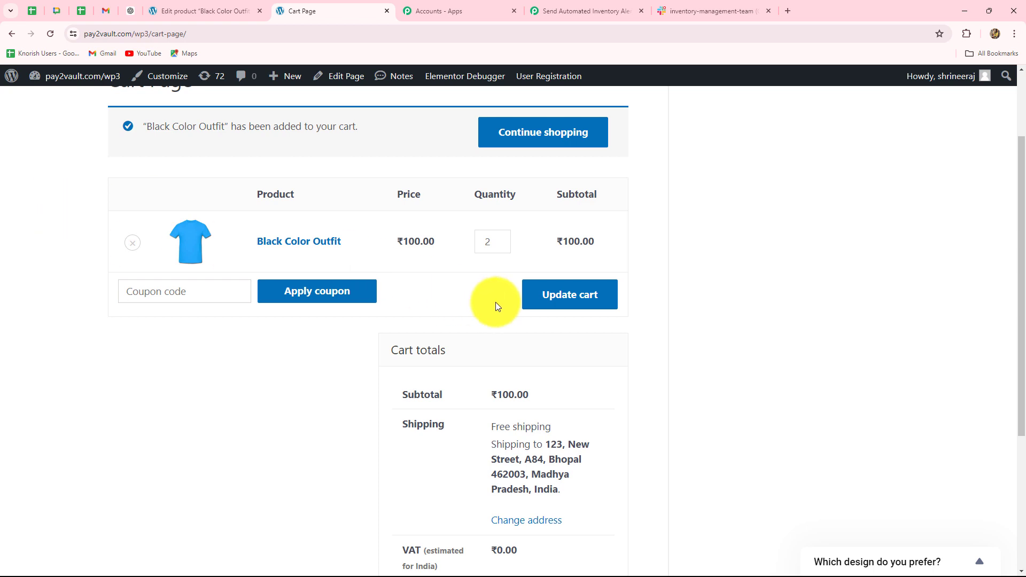
click(539, 297)
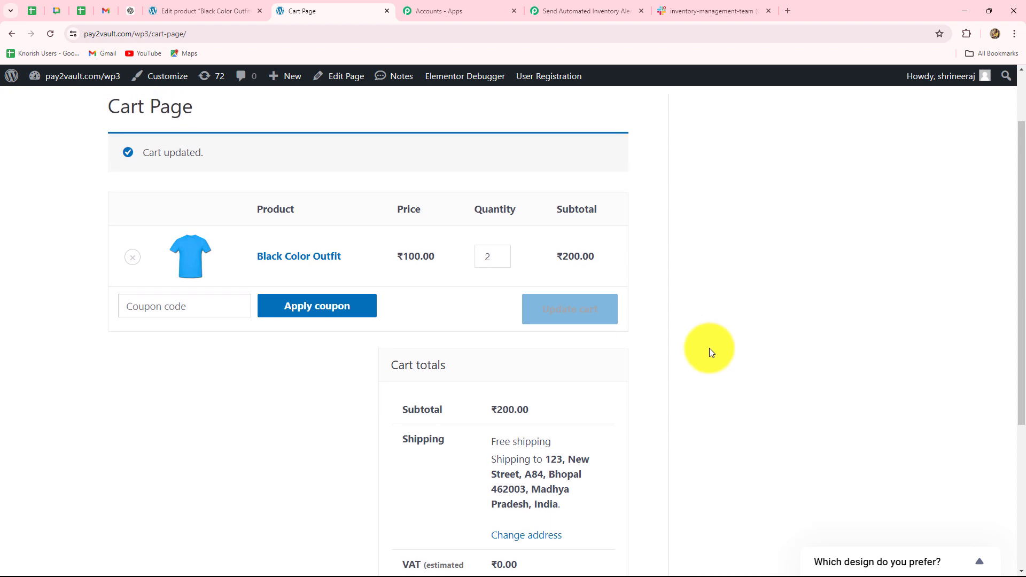
scroll(707, 348, down, 5)
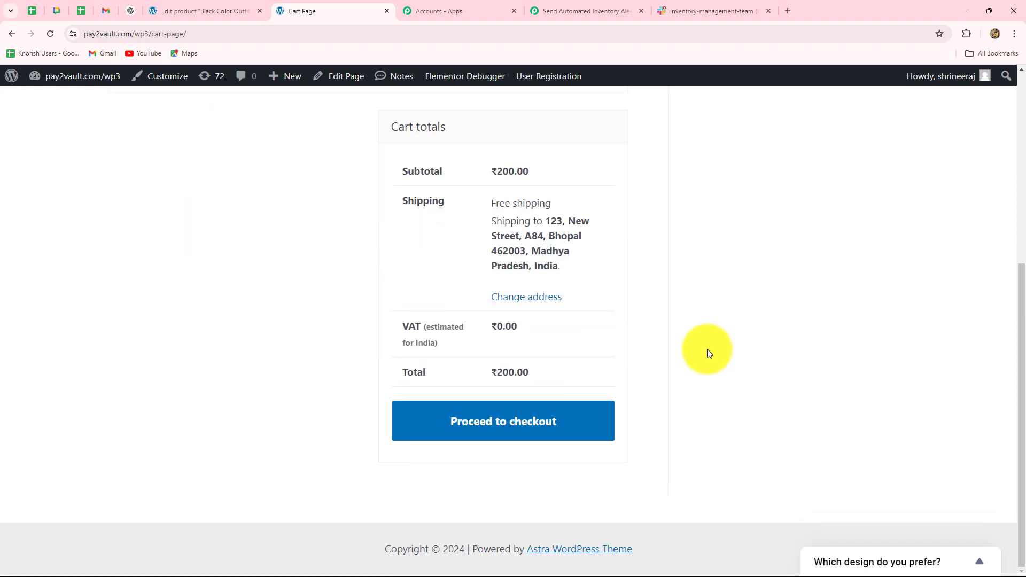
click(538, 427)
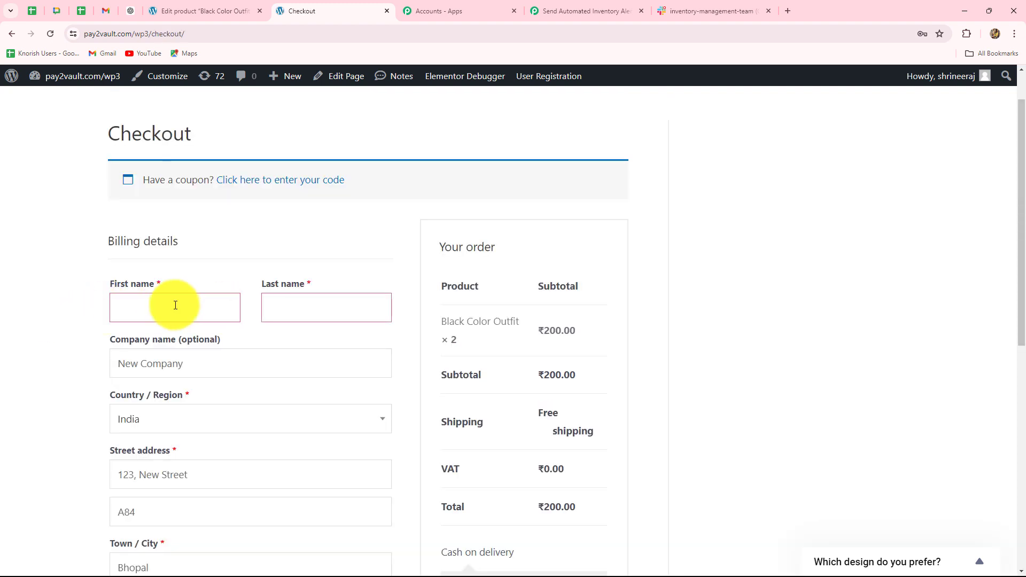
Enter the customer's first name and last name in the checkout billing details.
click(147, 303)
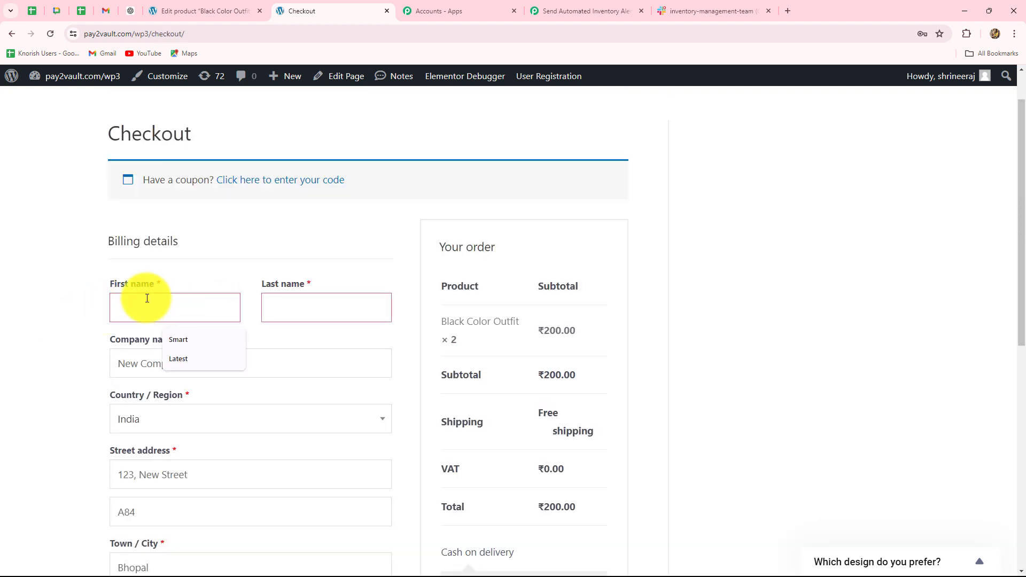
text(mart)
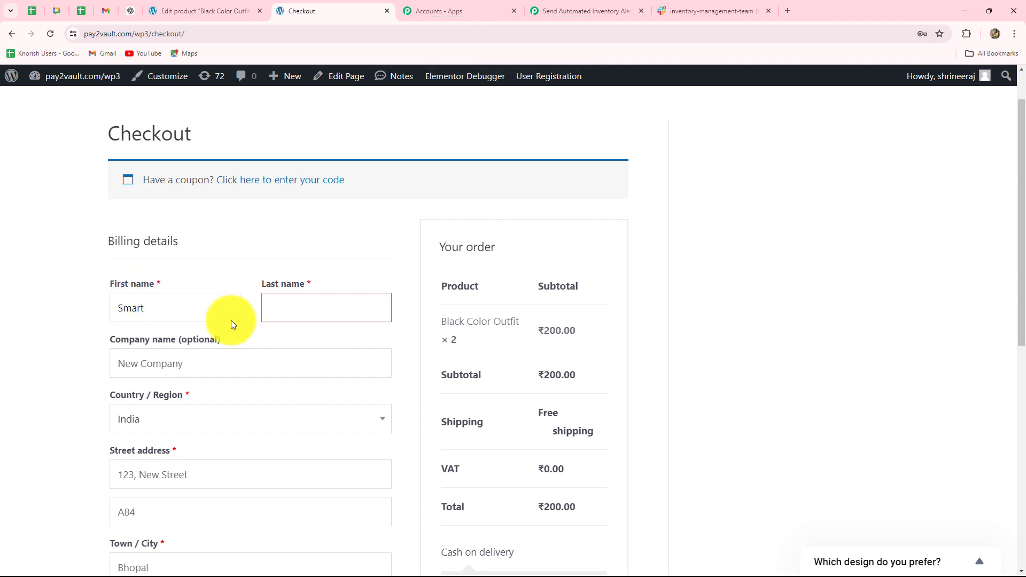
click(277, 302)
key(Caps_Lock)
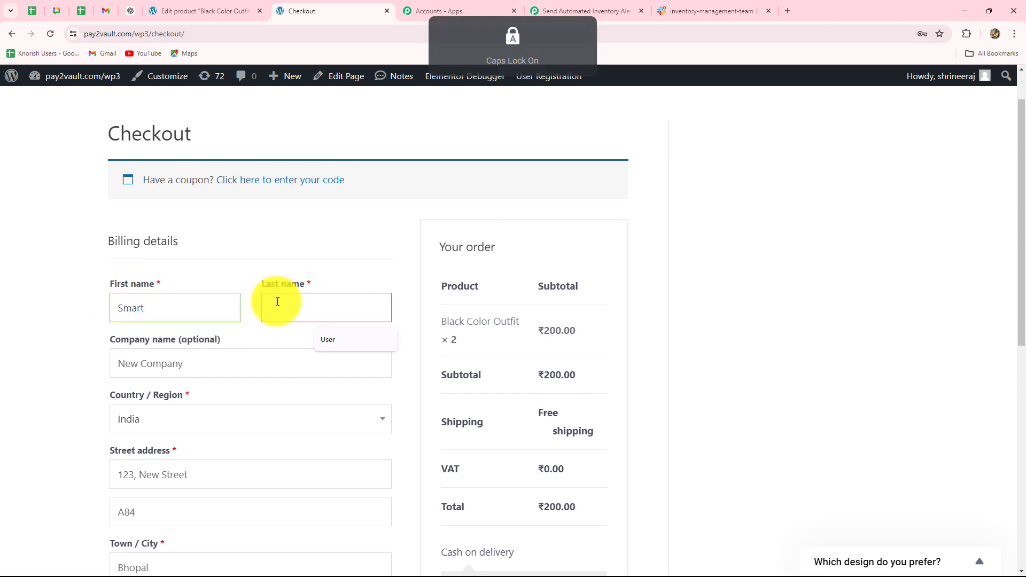
text(C)
key(Caps_Lock)
text(ustomer)
Change the customer's email address in the billing details and place the cash on delivery order.
scroll(20, 328, down, 8)
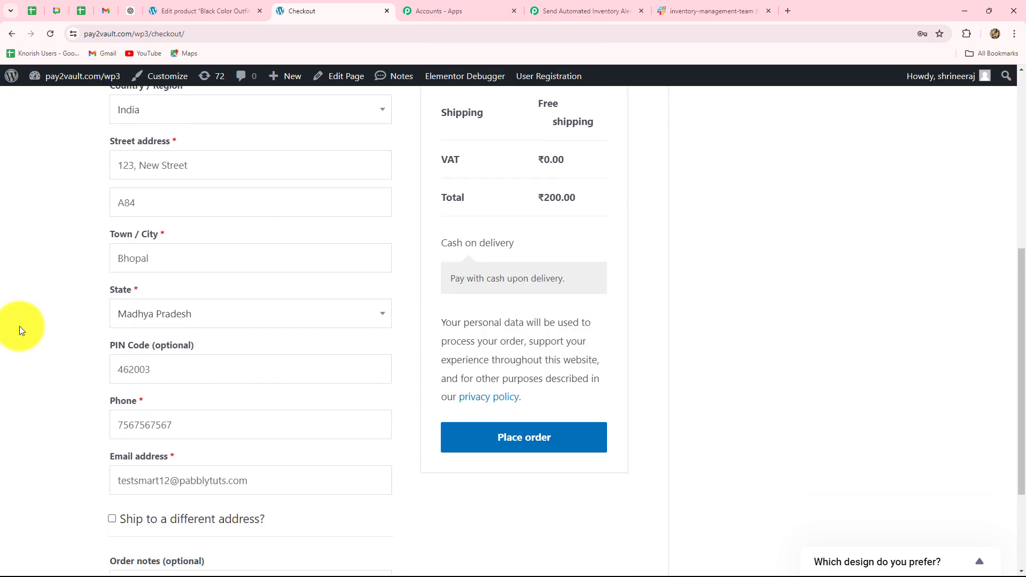
drag(152, 329, 115, 329)
key(BackSpace)
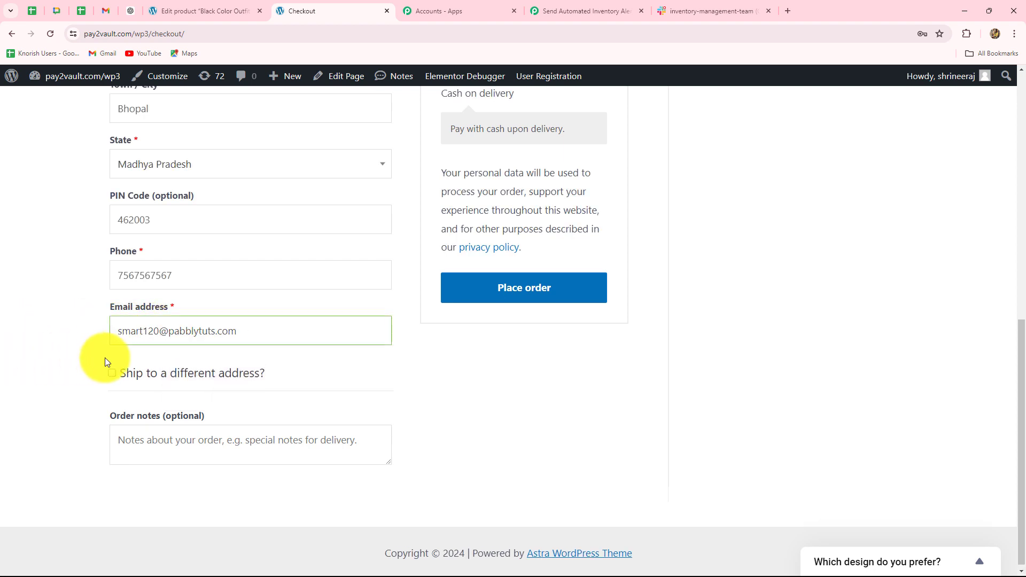
scroll(105, 357, up, 4)
scroll(521, 339, down, 4)
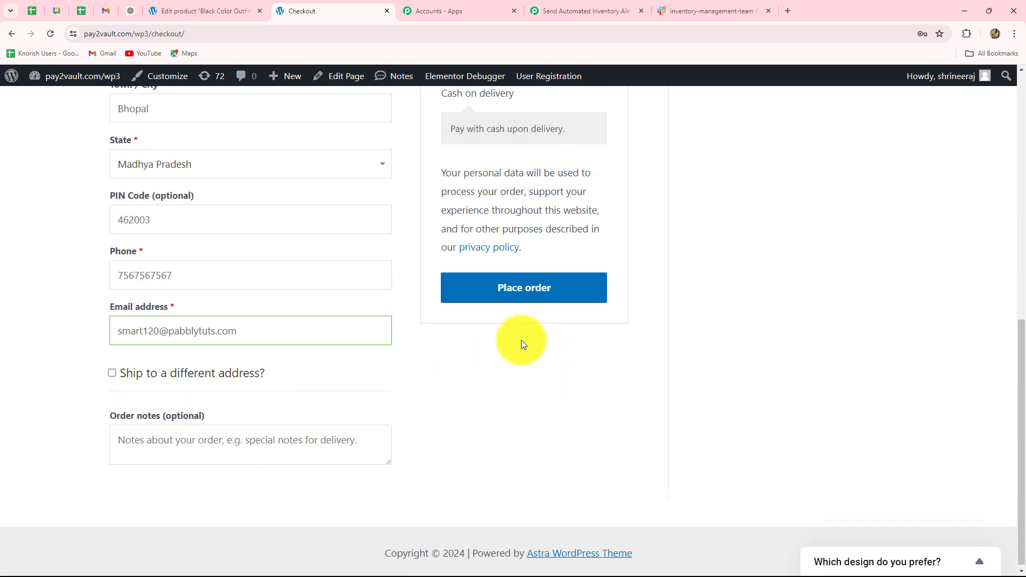
click(562, 290)
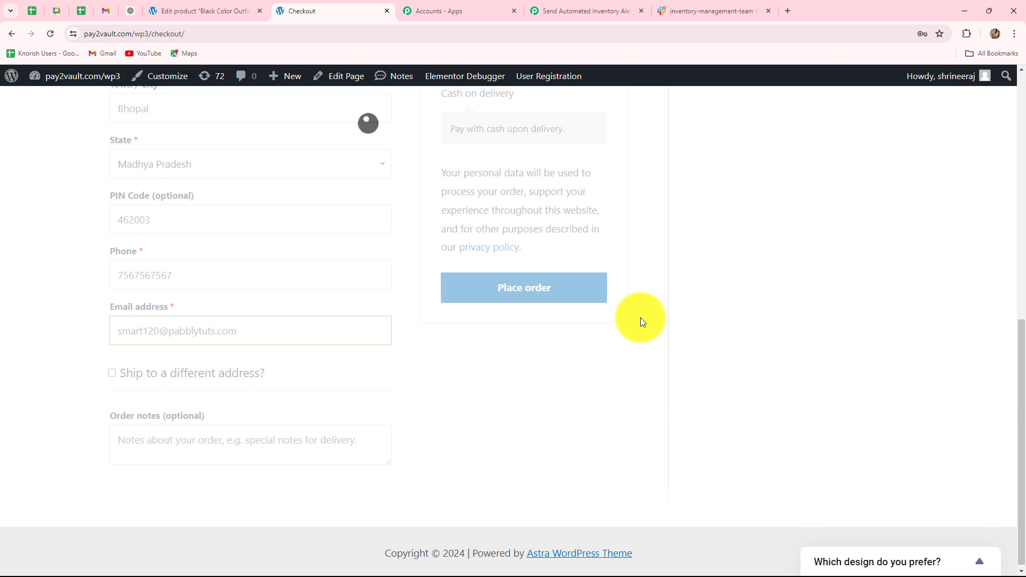
Review the payment method on the order confirmation, and check the Pabbly Connect workflow for a webhook response.
scroll(600, 321, down, 5)
scroll(598, 317, up, 3)
scroll(593, 326, down, 4)
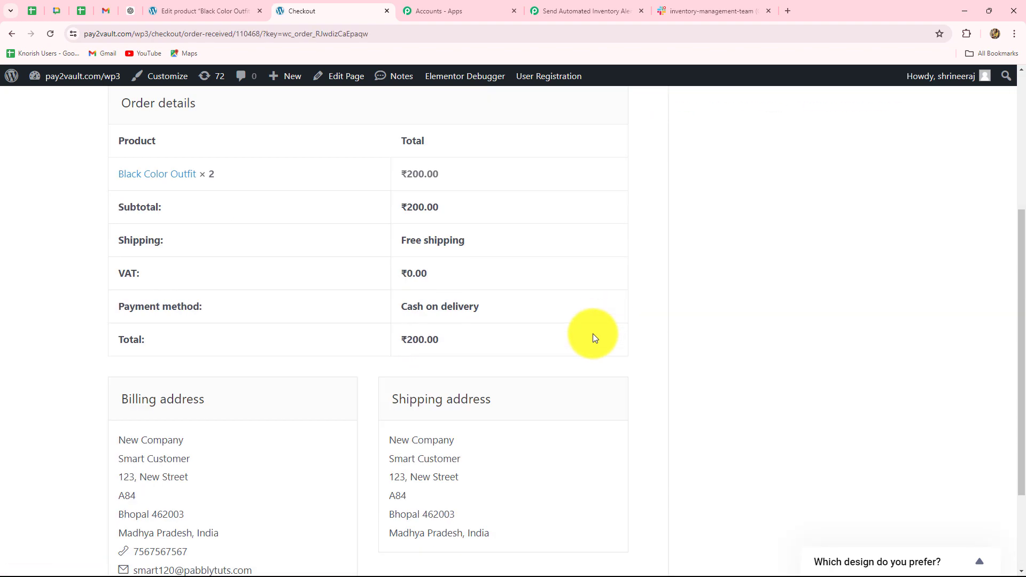
drag(492, 228, 387, 236)
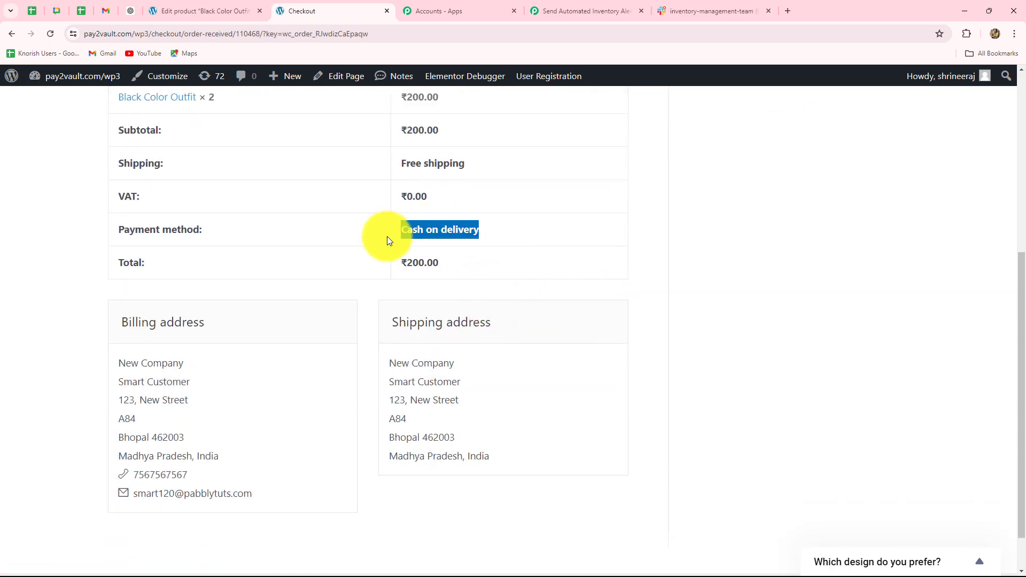
click(580, 13)
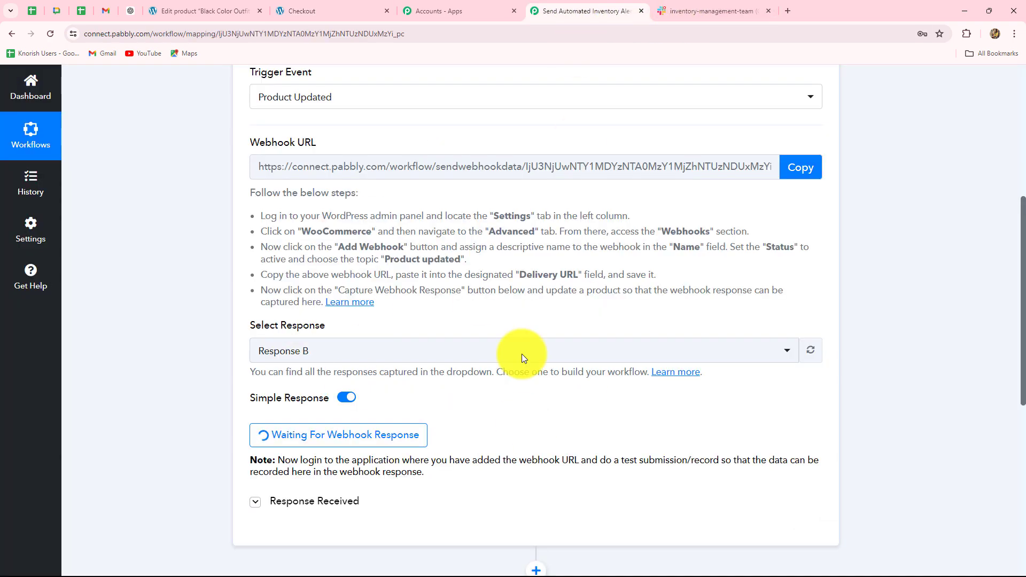
scroll(496, 396, down, 2)
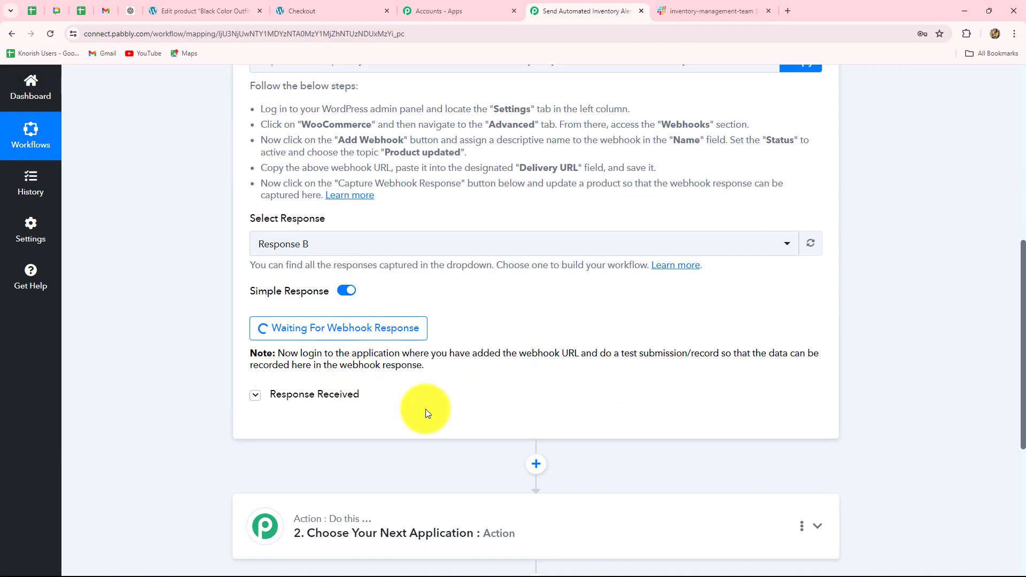
Switch back to the WordPress admin and open the newly placed order from the WooCommerce orders list.
click(210, 8)
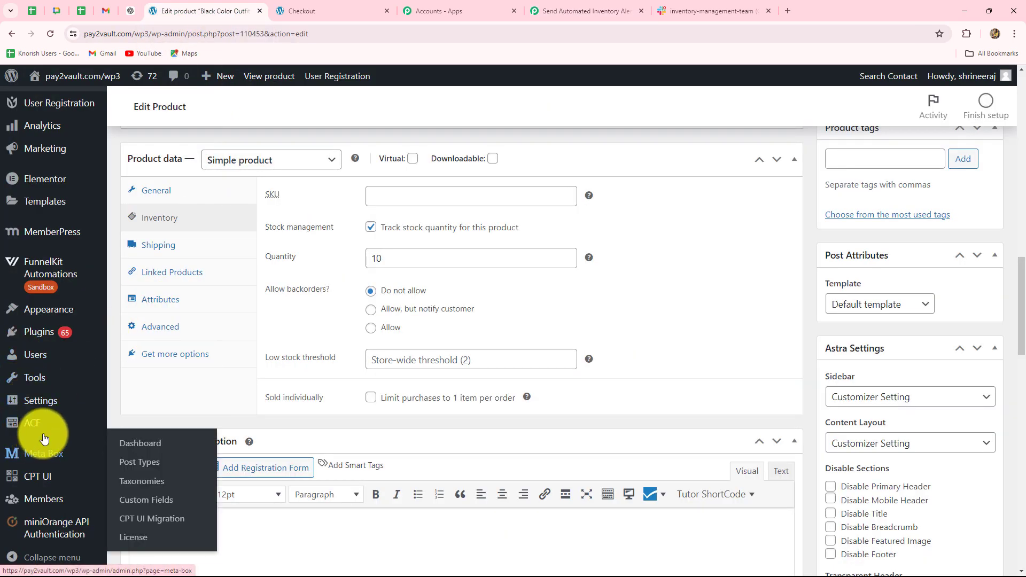
scroll(46, 423, up, 4)
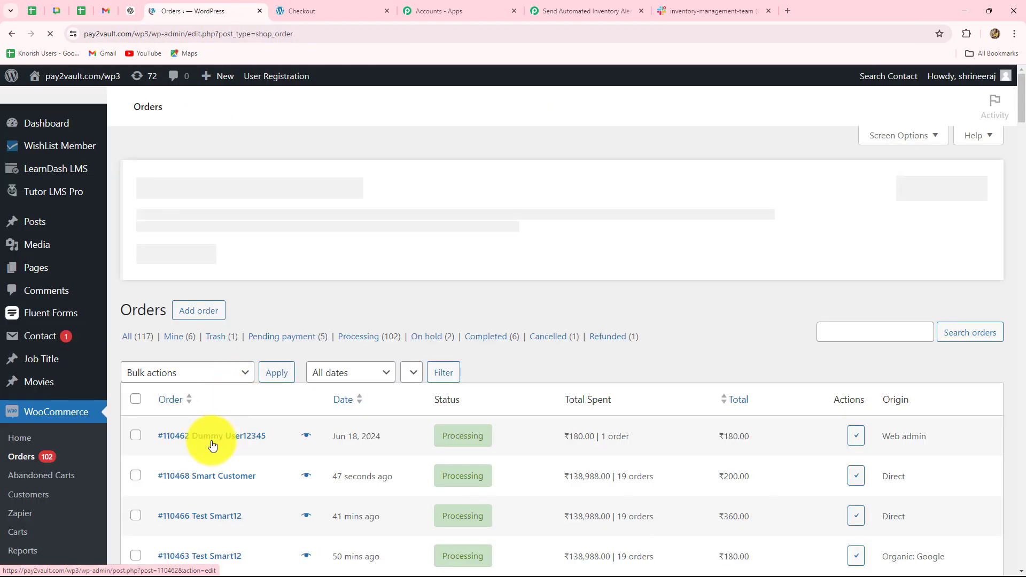
scroll(206, 344, down, 5)
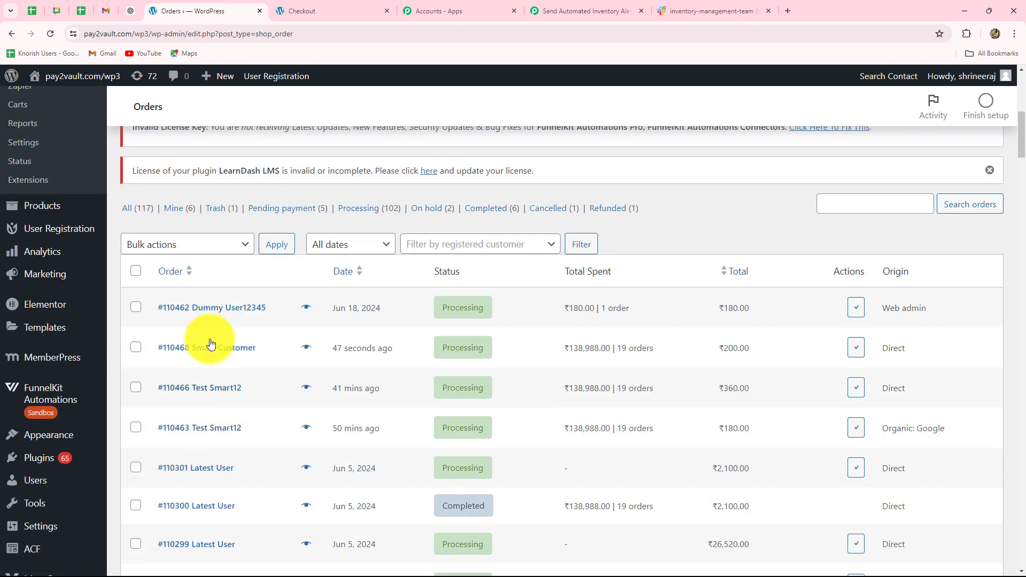
click(239, 350)
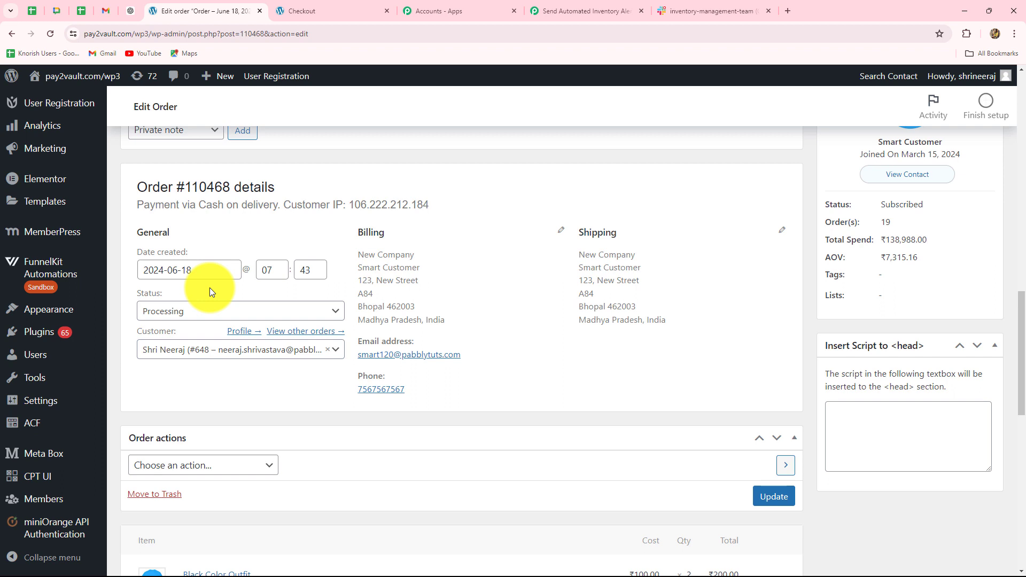
Set the order's status to Completed and update the order.
click(184, 310)
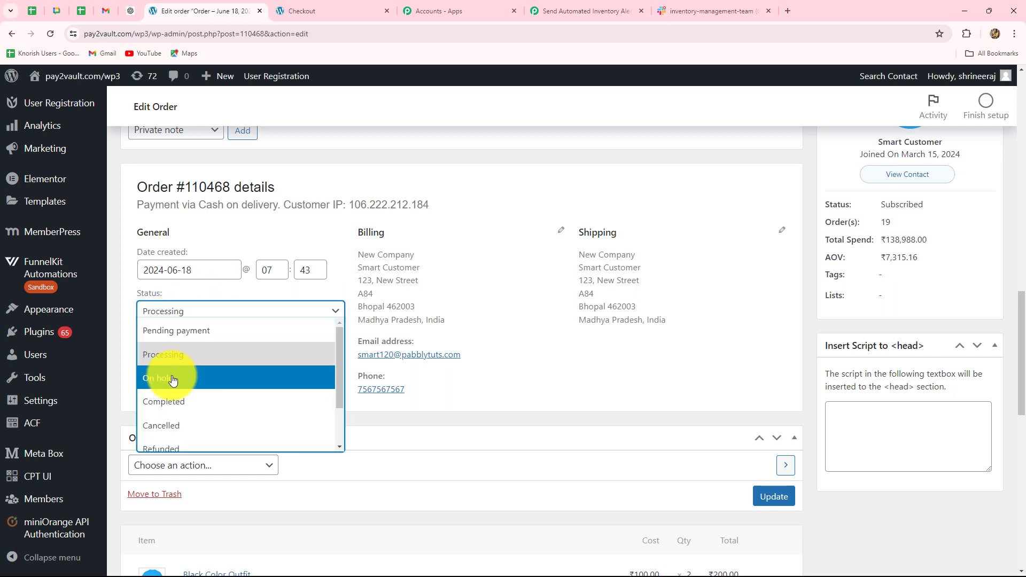
click(170, 407)
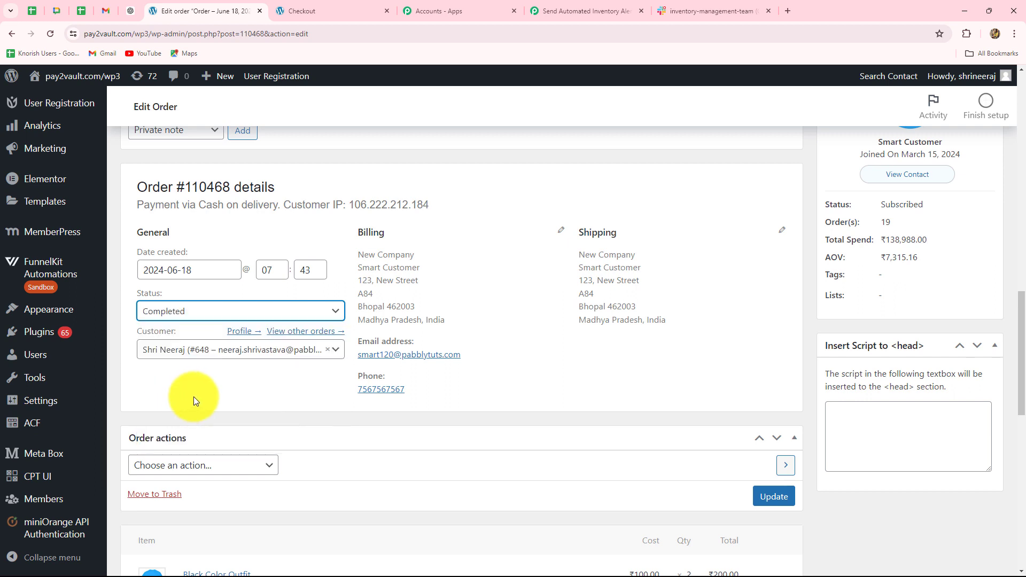
scroll(406, 395, down, 2)
click(774, 391)
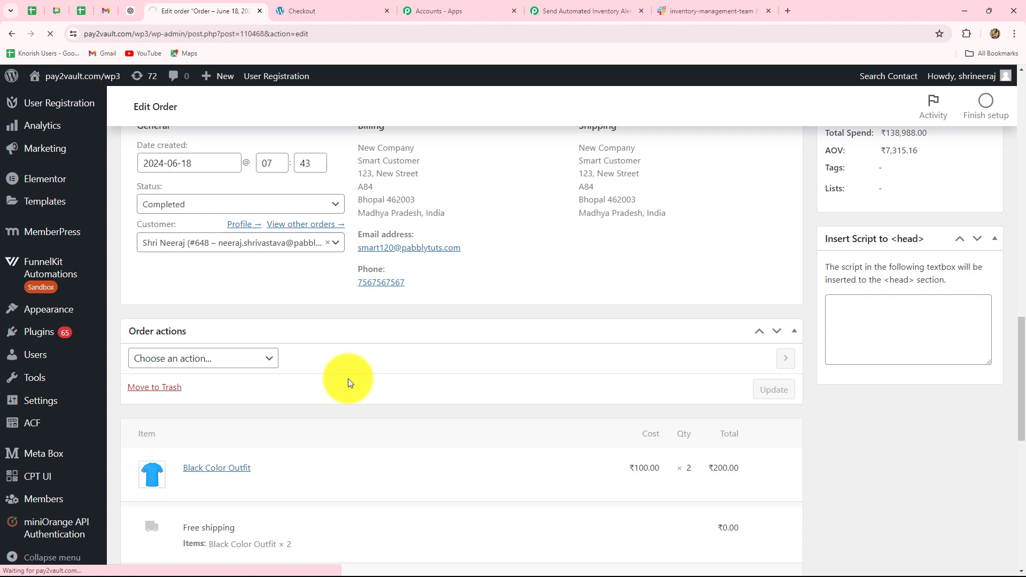
scroll(351, 380, down, 5)
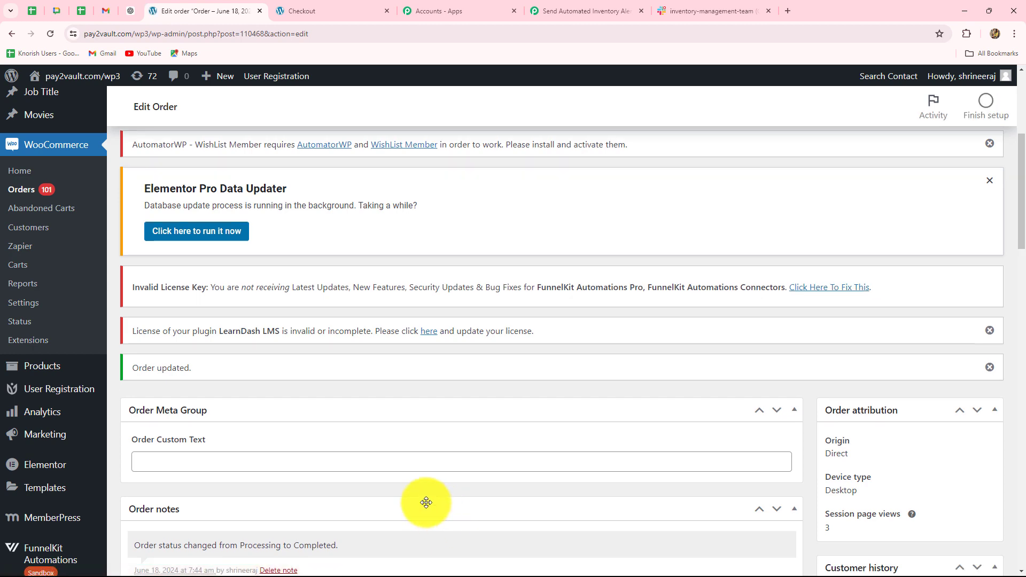
Switch to the Pabbly Connect workflow and examine the stock status, stock quantity and price fields in the captured webhook response.
click(572, 5)
scroll(1004, 342, down, 6)
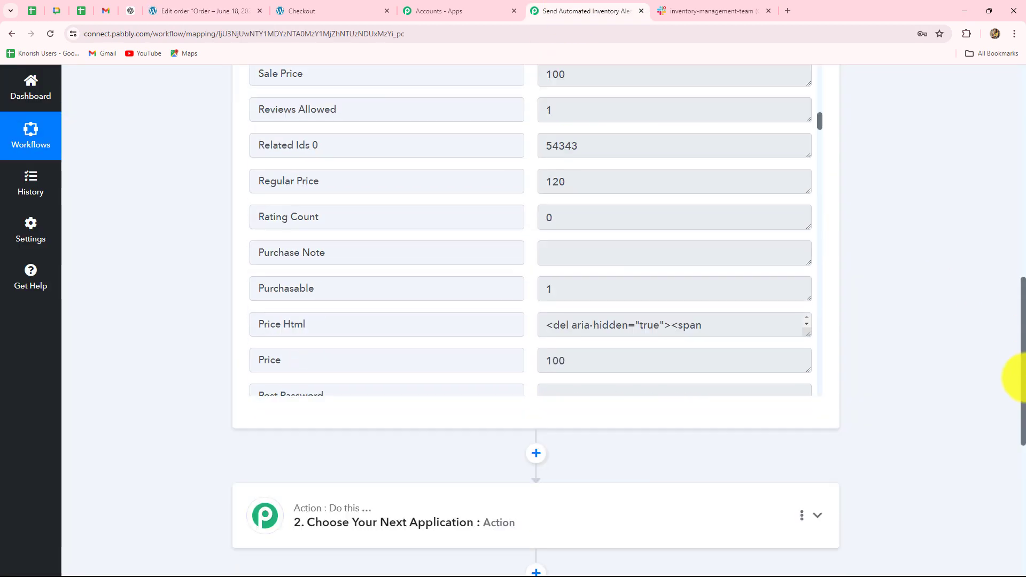
scroll(705, 351, up, 10)
scroll(707, 350, up, 10)
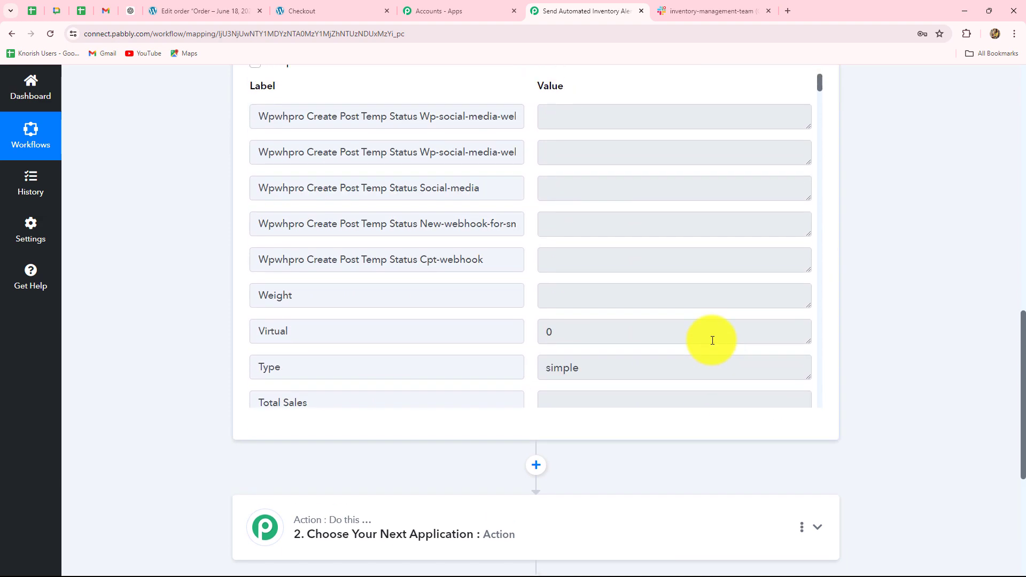
scroll(1023, 390, down, 6)
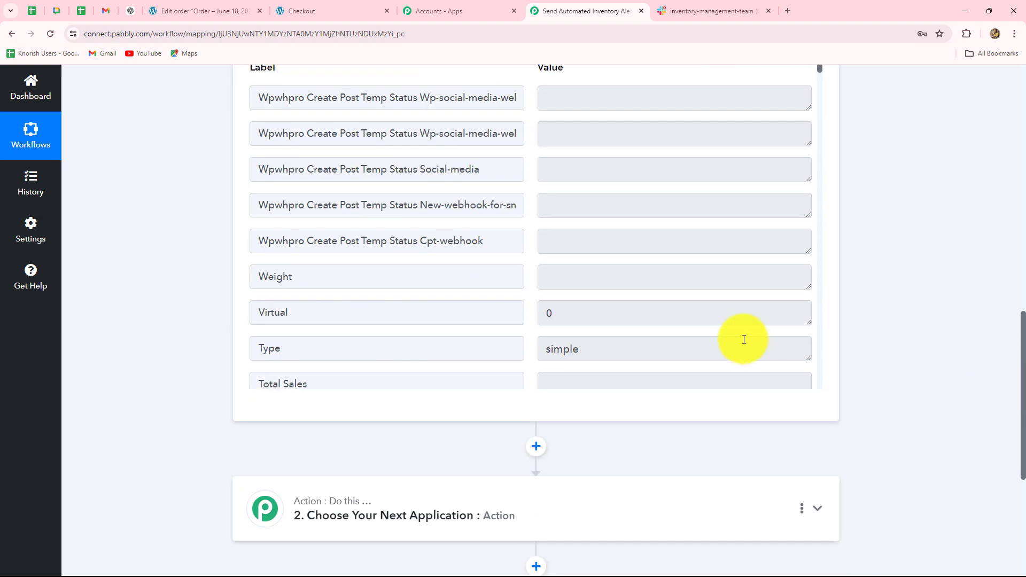
scroll(743, 339, down, 2)
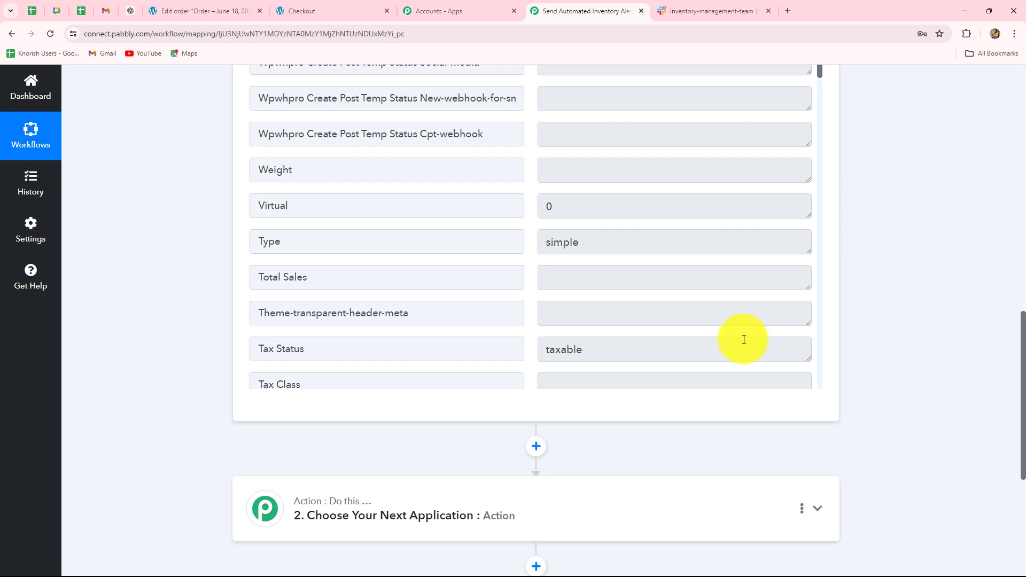
scroll(659, 314, down, 5)
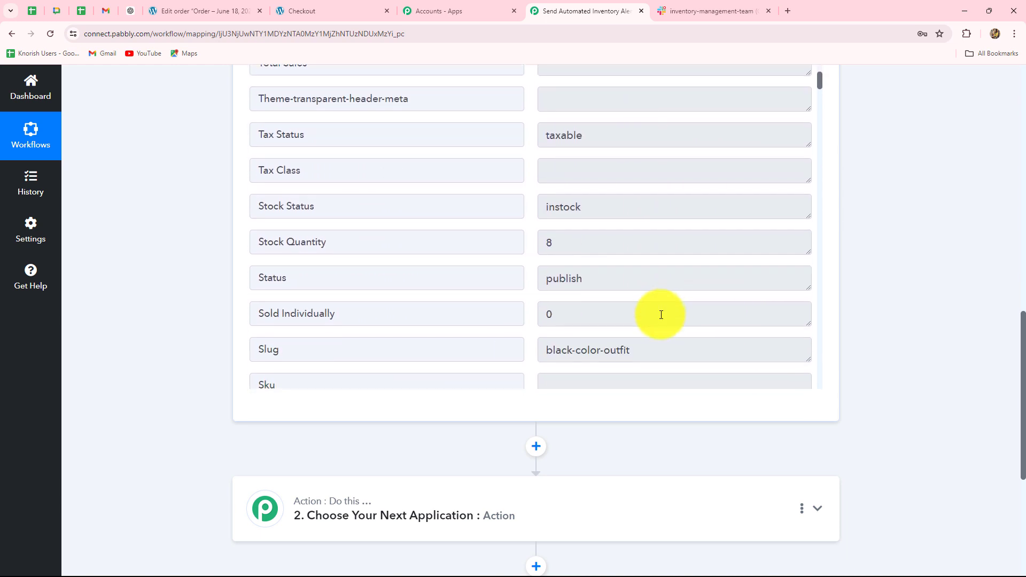
drag(585, 155, 515, 151)
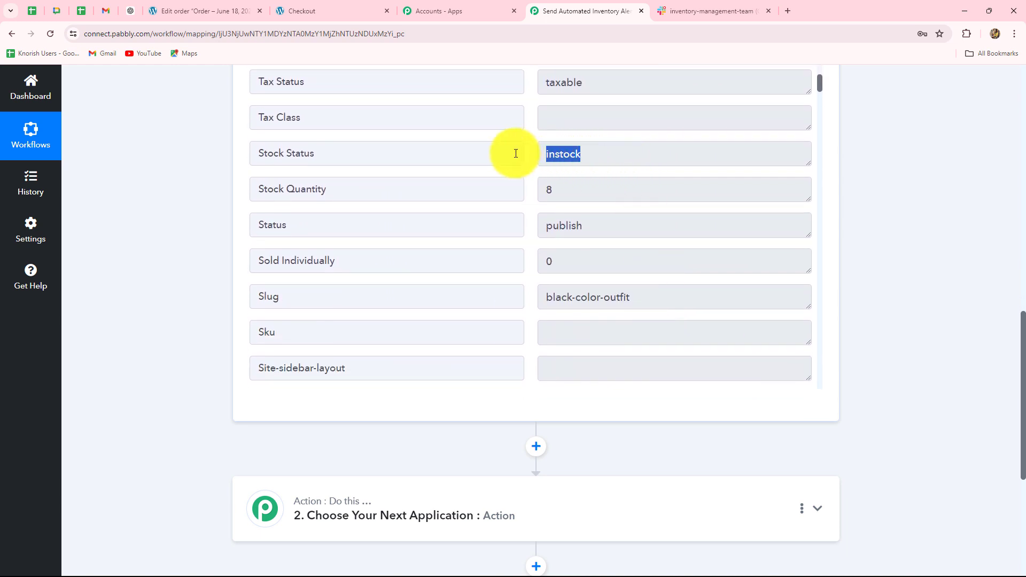
drag(566, 191, 524, 193)
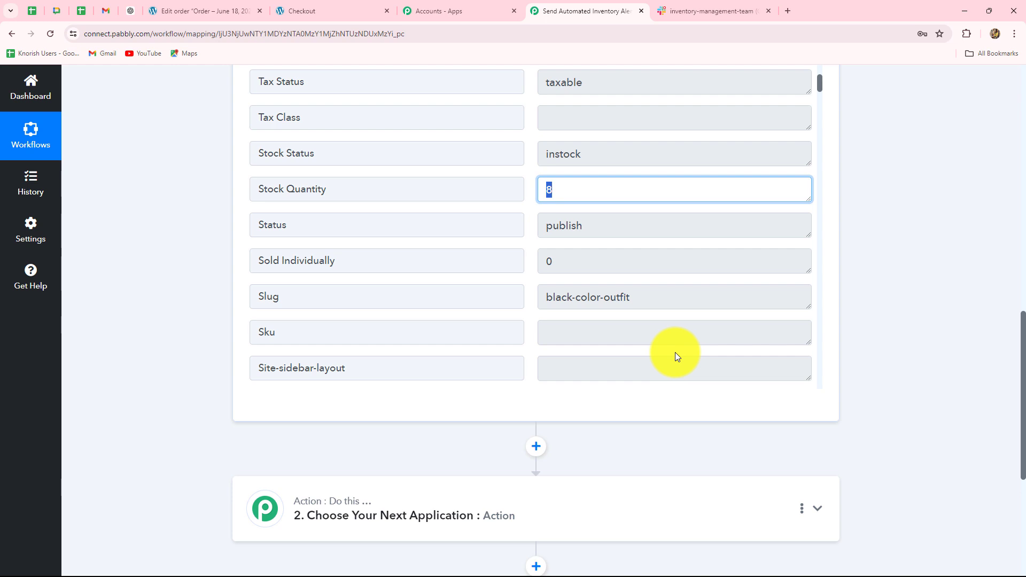
scroll(731, 357, down, 8)
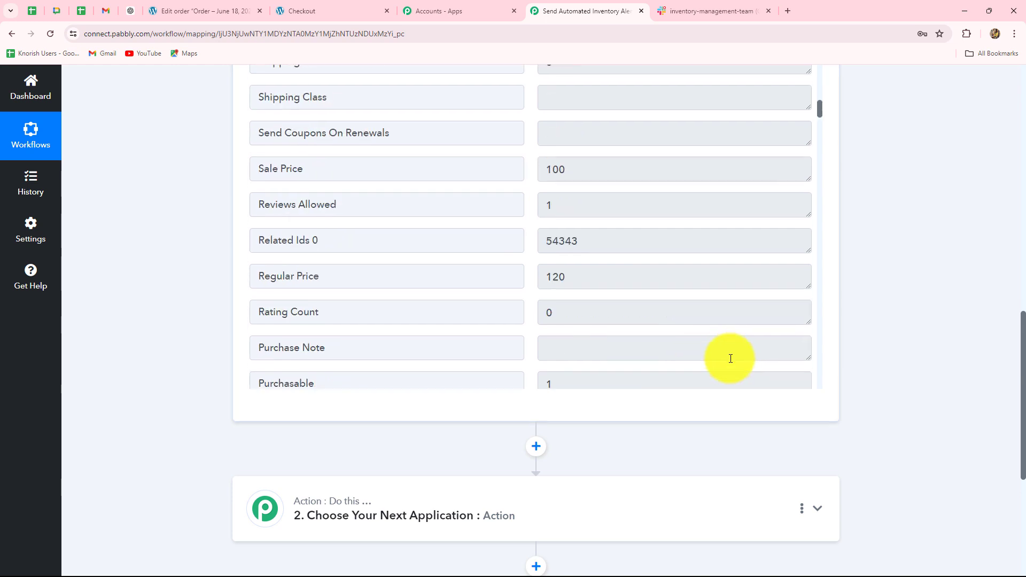
Set the second workflow step's app to Filter (Pabbly) with the Filter Values action event and connect it.
scroll(730, 357, up, 11)
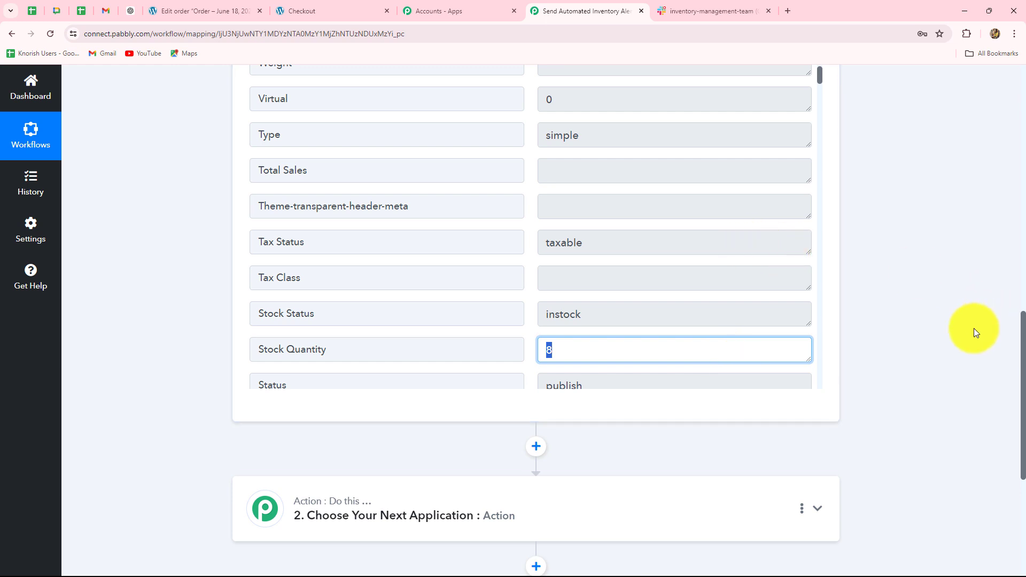
scroll(974, 328, down, 3)
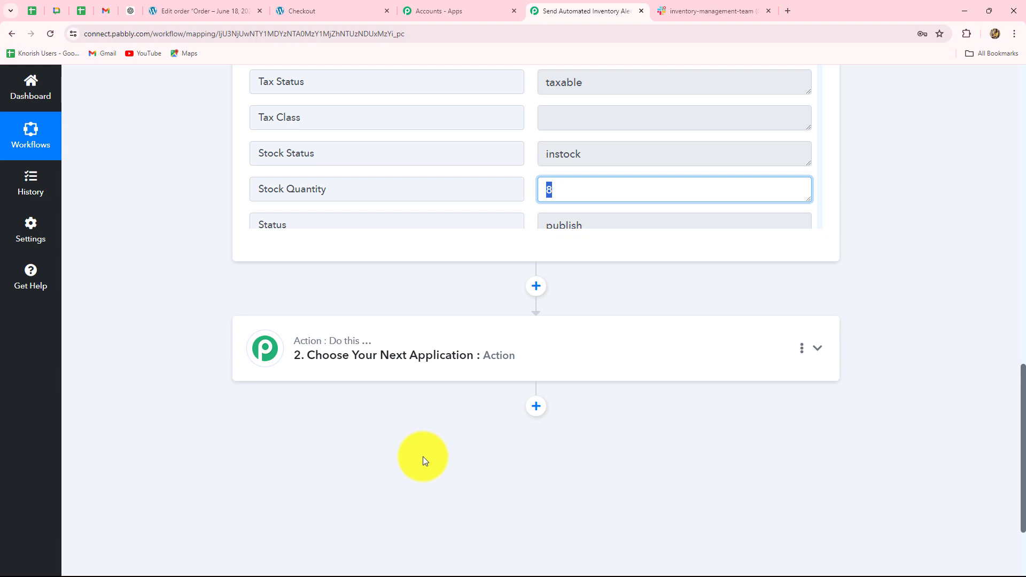
scroll(422, 456, down, 2)
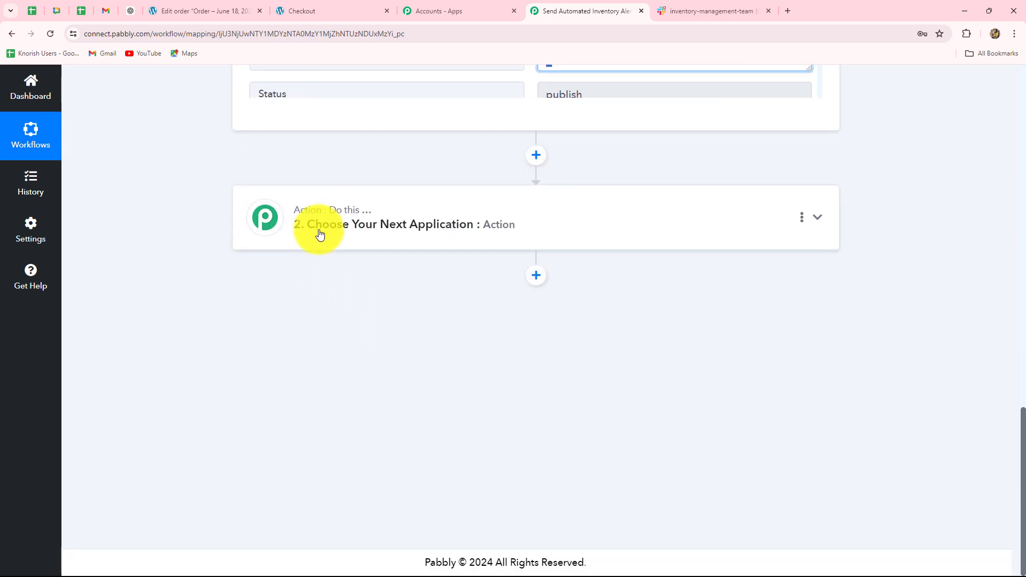
click(366, 229)
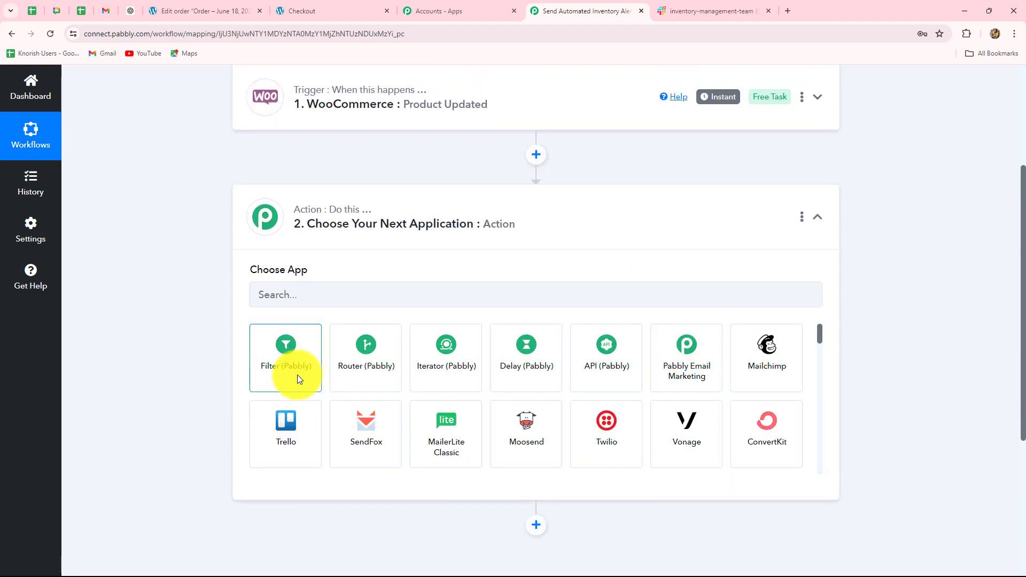
click(302, 371)
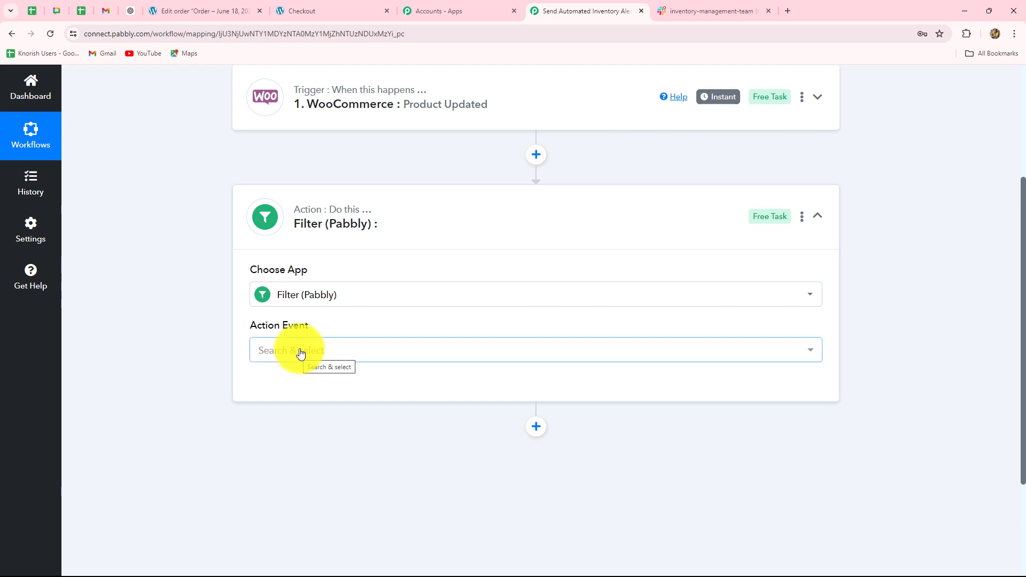
click(299, 354)
click(279, 423)
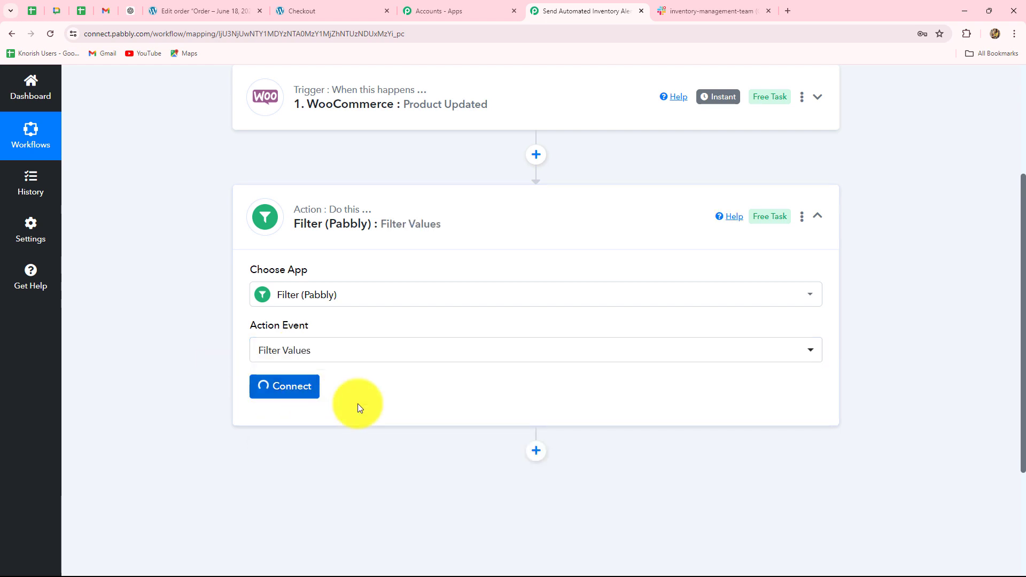
Select Stock Quantity from the WooCommerce Product Updated data as the label of the filter condition.
scroll(358, 403, down, 6)
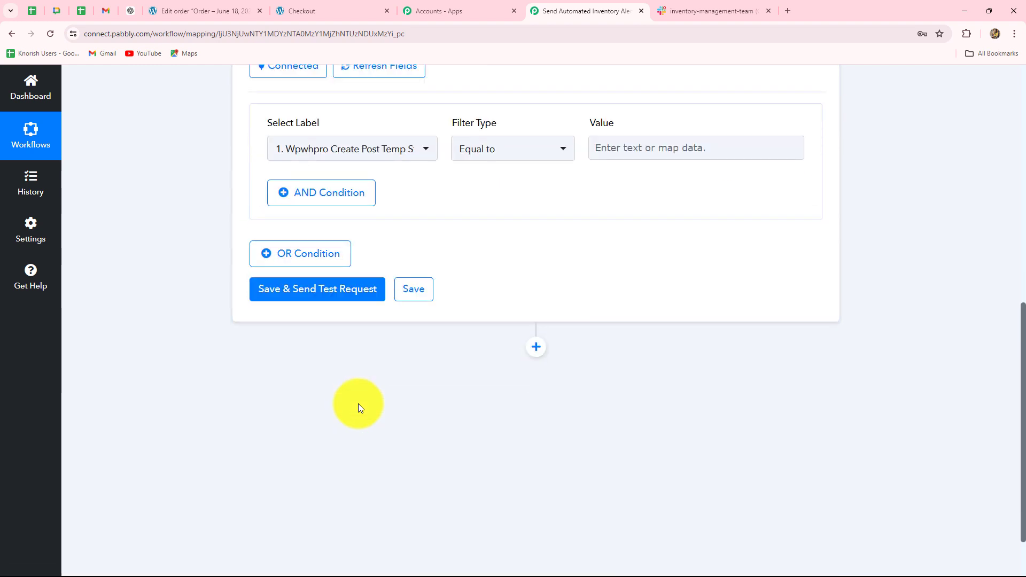
scroll(358, 403, up, 1)
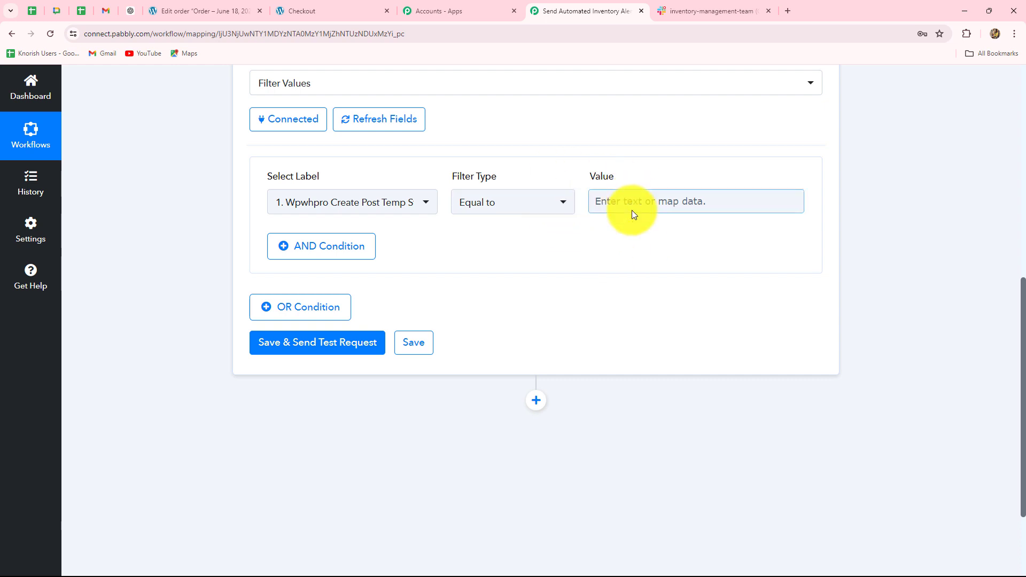
click(741, 200)
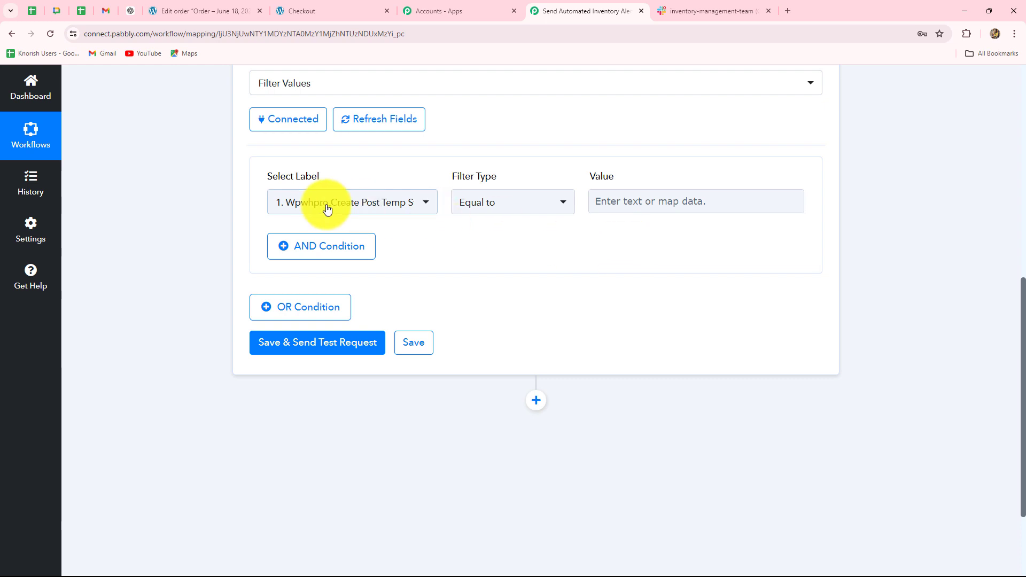
click(377, 210)
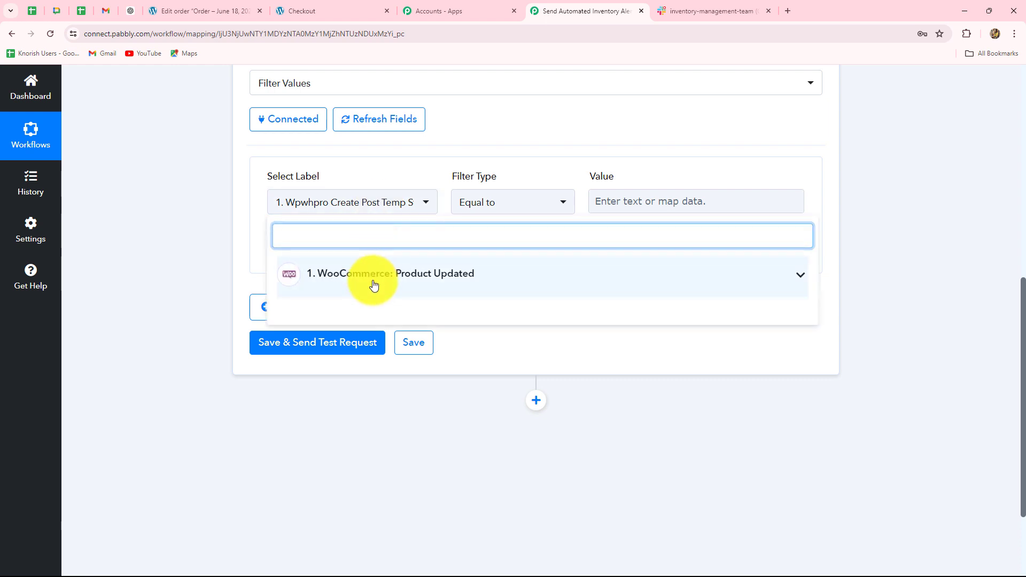
click(373, 283)
scroll(406, 368, down, 5)
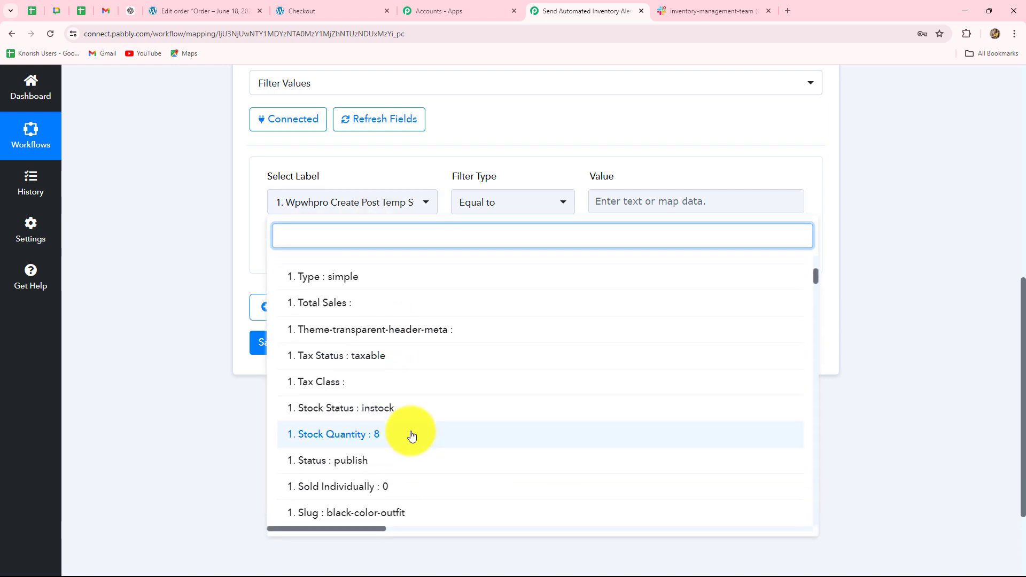
scroll(412, 435, down, 2)
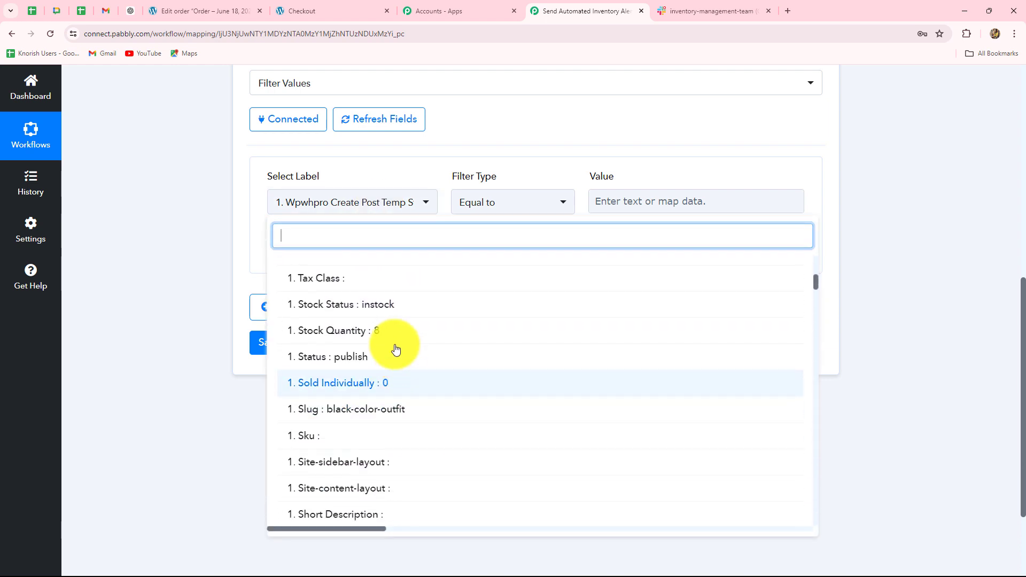
click(369, 335)
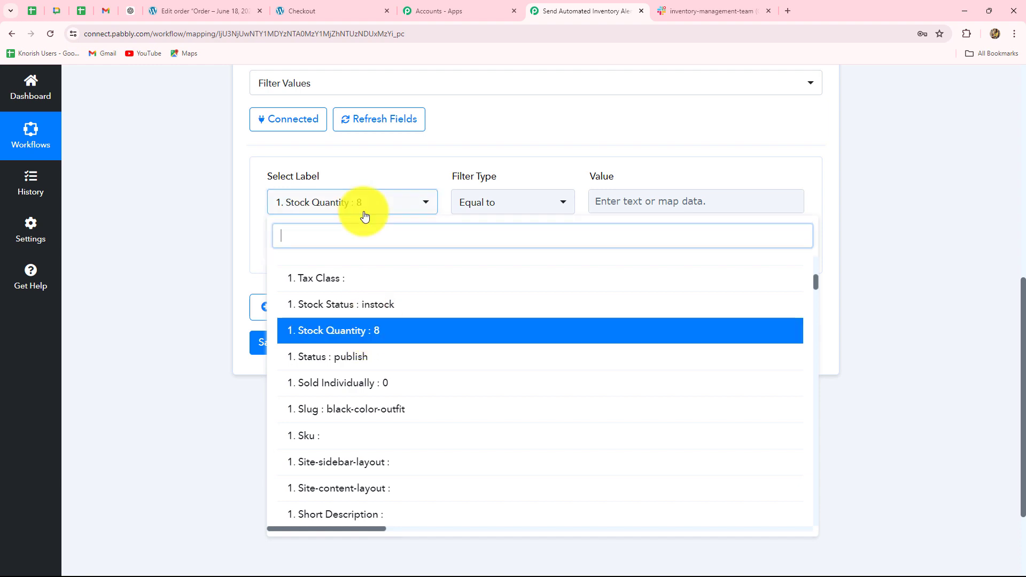
click(182, 245)
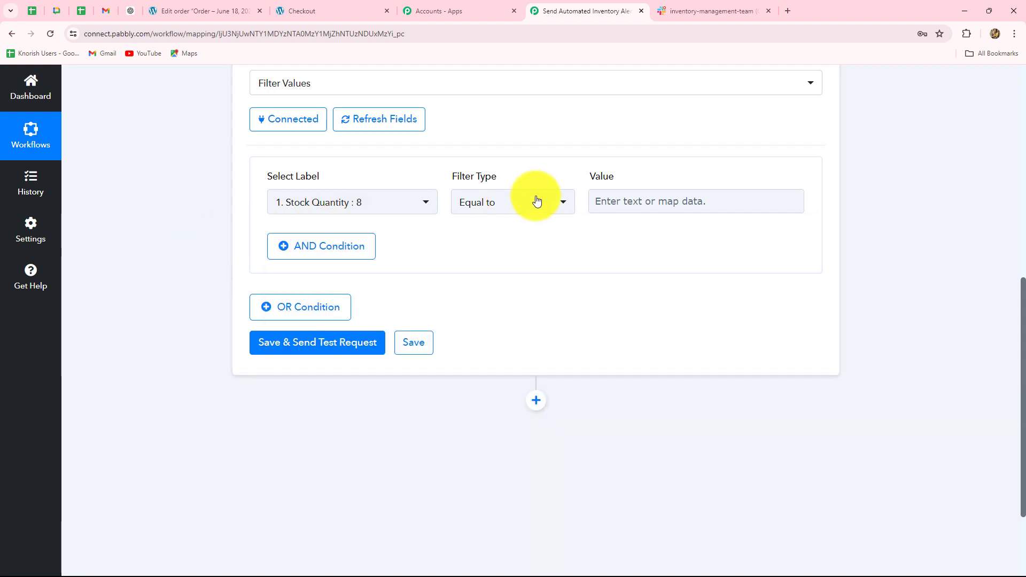
Set the filter condition's type to Less than and its value to 10.
click(511, 207)
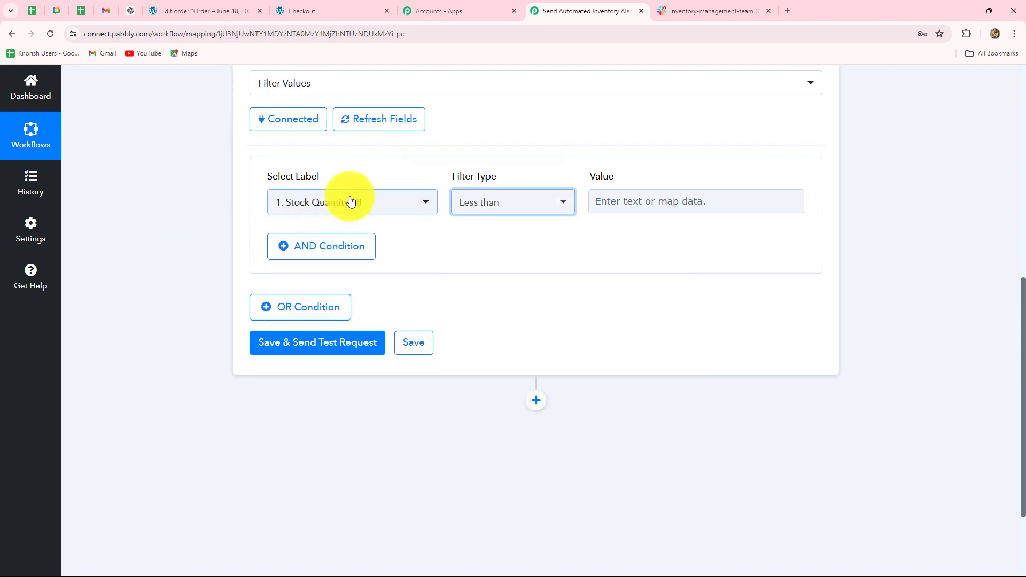
click(599, 201)
text(10)
click(897, 210)
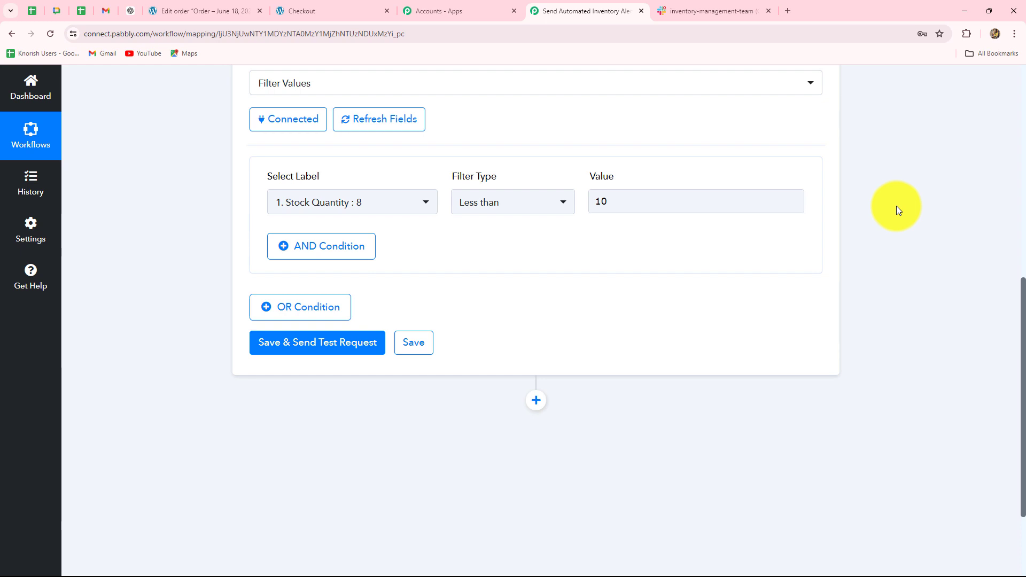
double_click(623, 201)
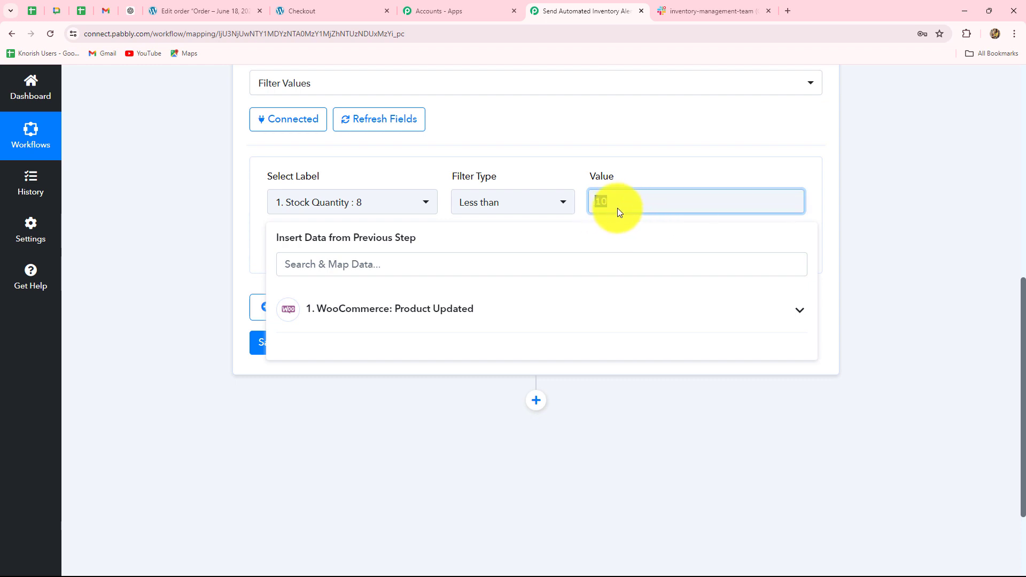
click(883, 211)
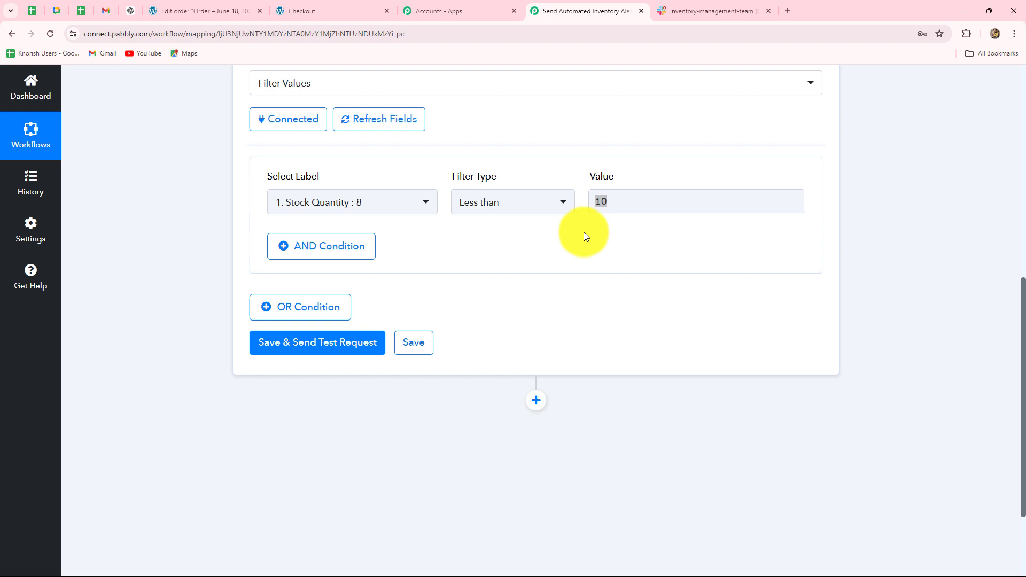
Save the filter and send a test request, and review the response's status and message against the condition.
click(330, 345)
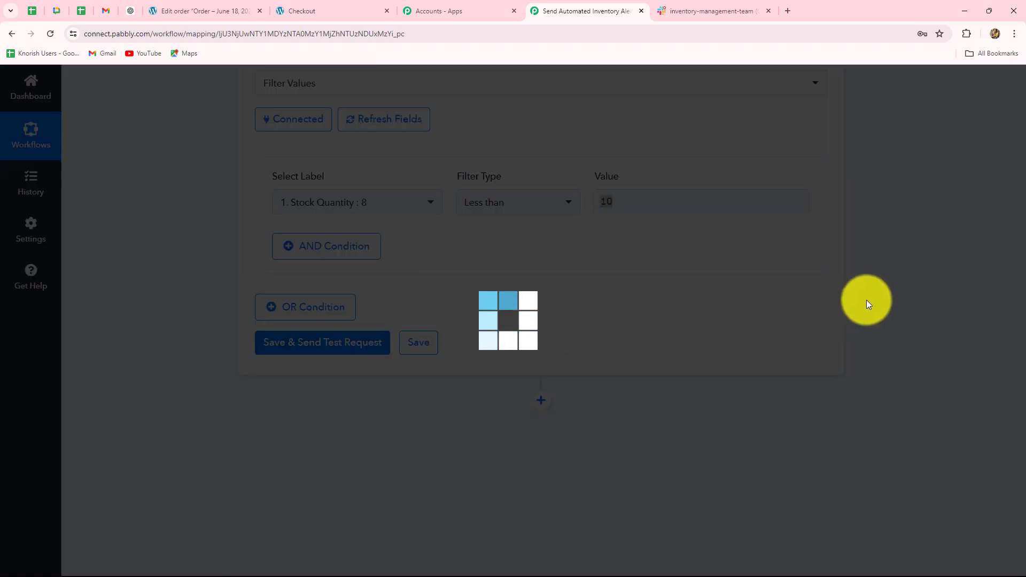
scroll(869, 297, down, 3)
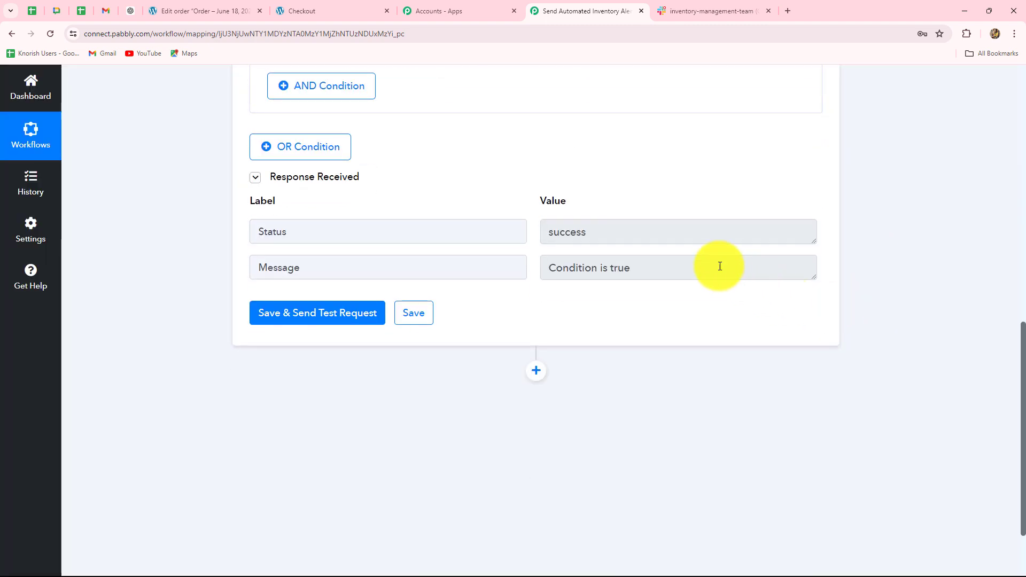
drag(717, 268, 474, 256)
scroll(534, 267, up, 3)
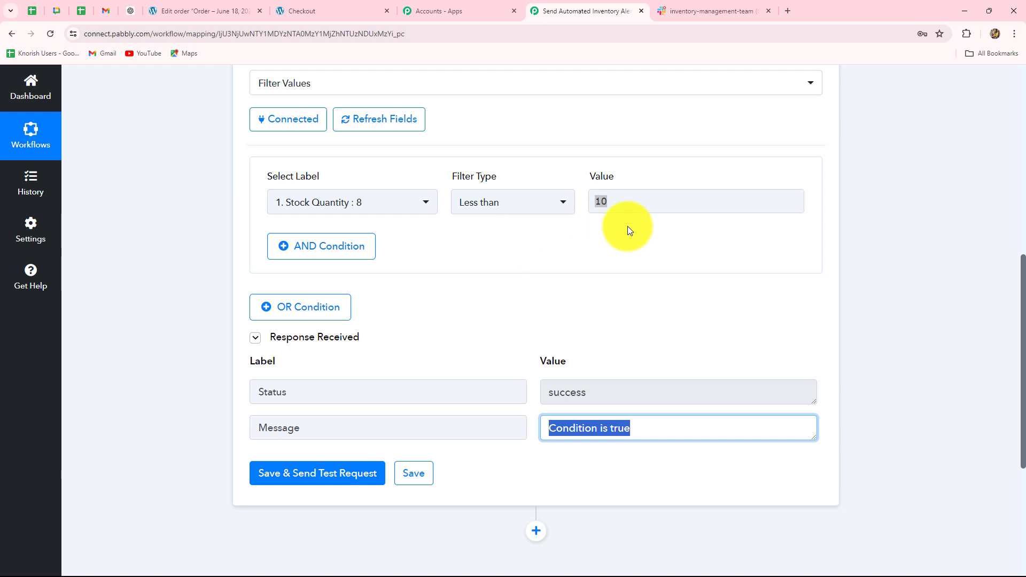
scroll(972, 374, down, 5)
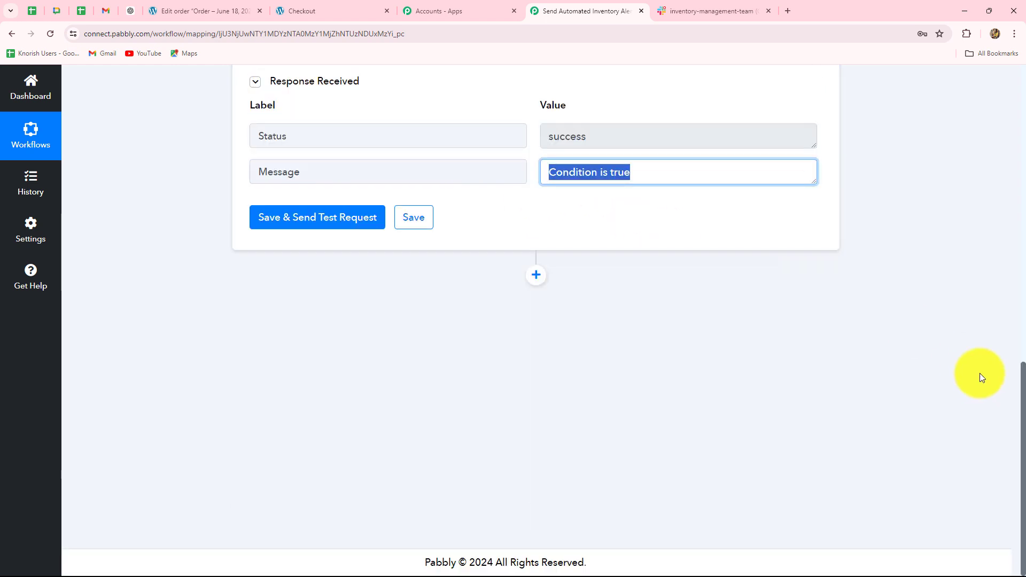
Add a Slack action after the filter with the Send Channel Message event, and open its account connection settings.
click(535, 276)
text(Sla)
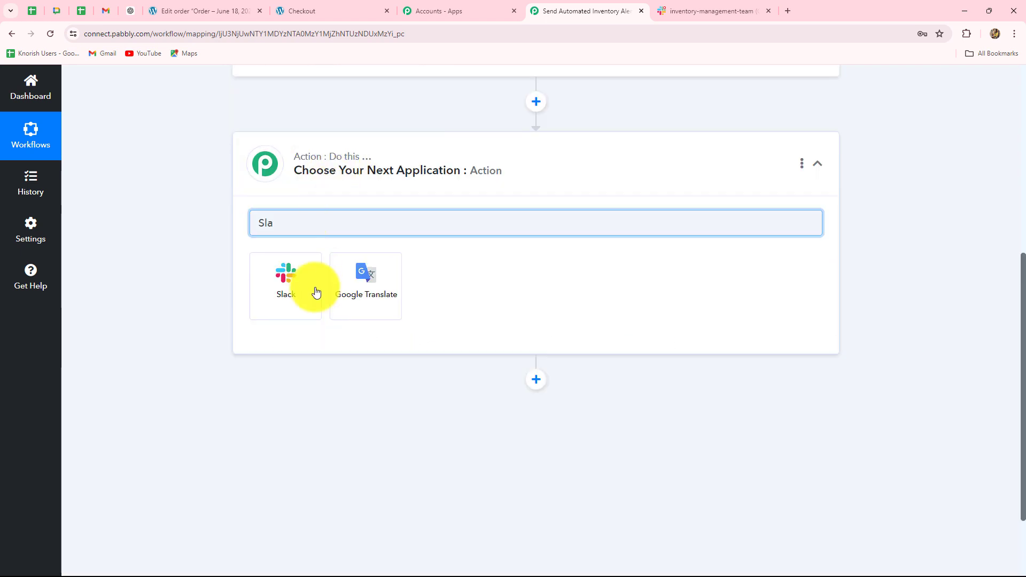
click(301, 308)
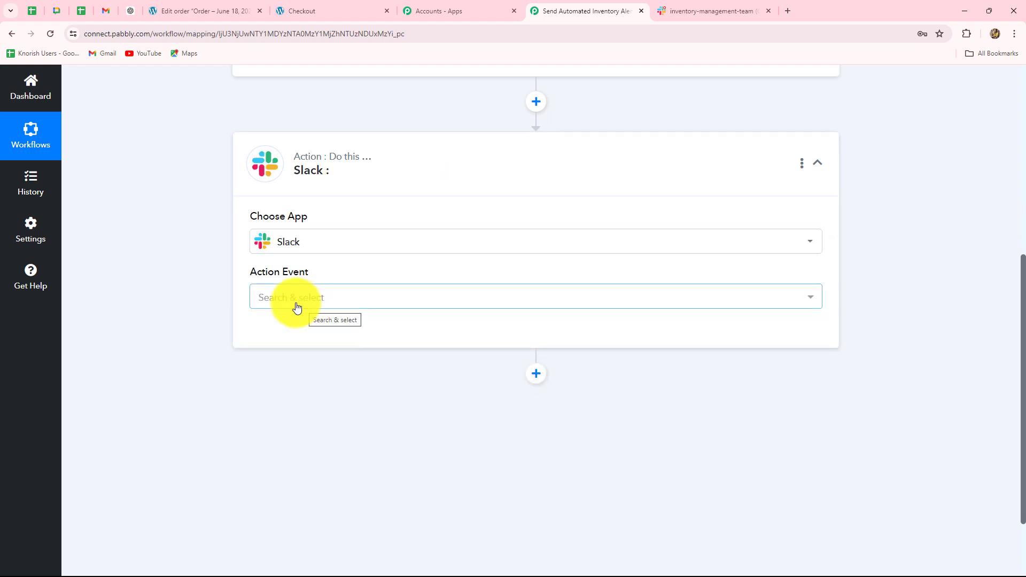
click(307, 297)
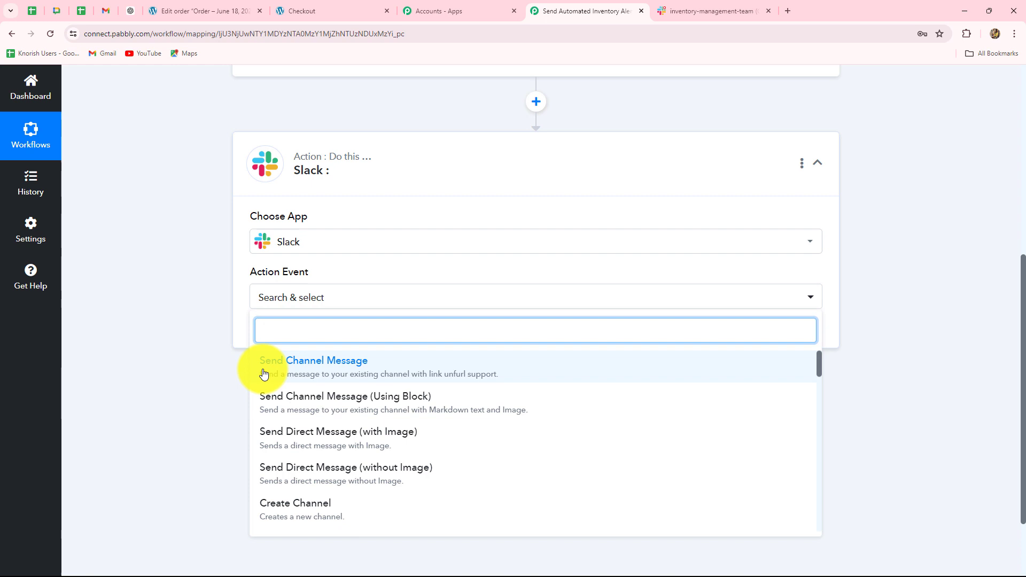
click(321, 367)
click(298, 337)
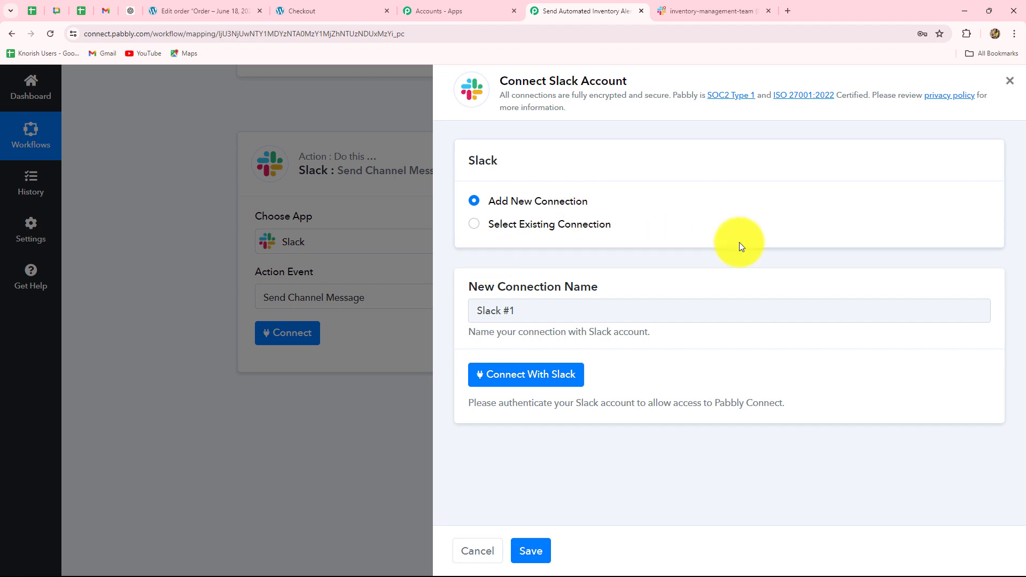
View the inventory-management-team channel in Slack, return to the Pabbly Connect workflow and start authenticating a new Slack connection.
click(705, 11)
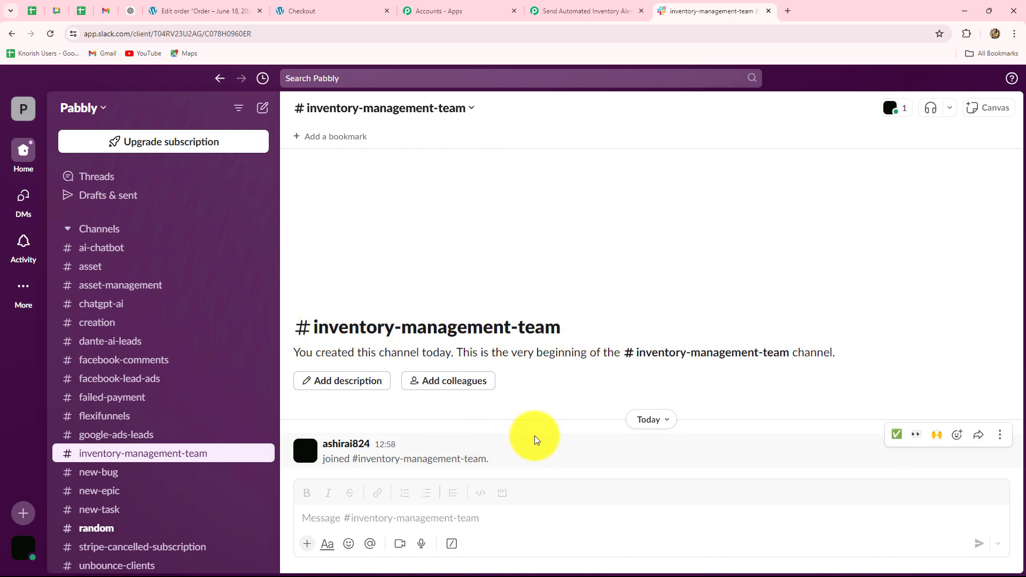
click(599, 10)
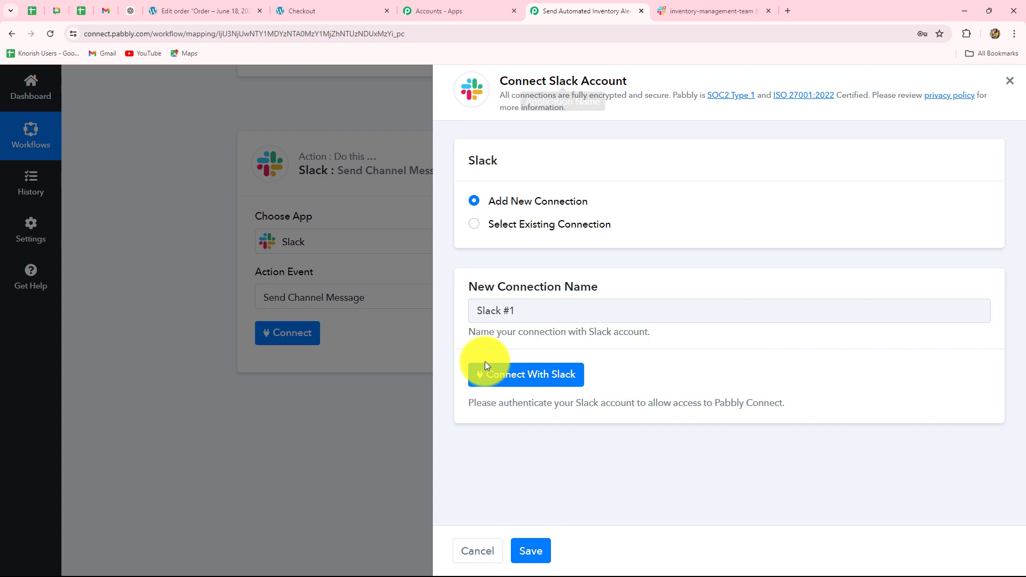
click(510, 382)
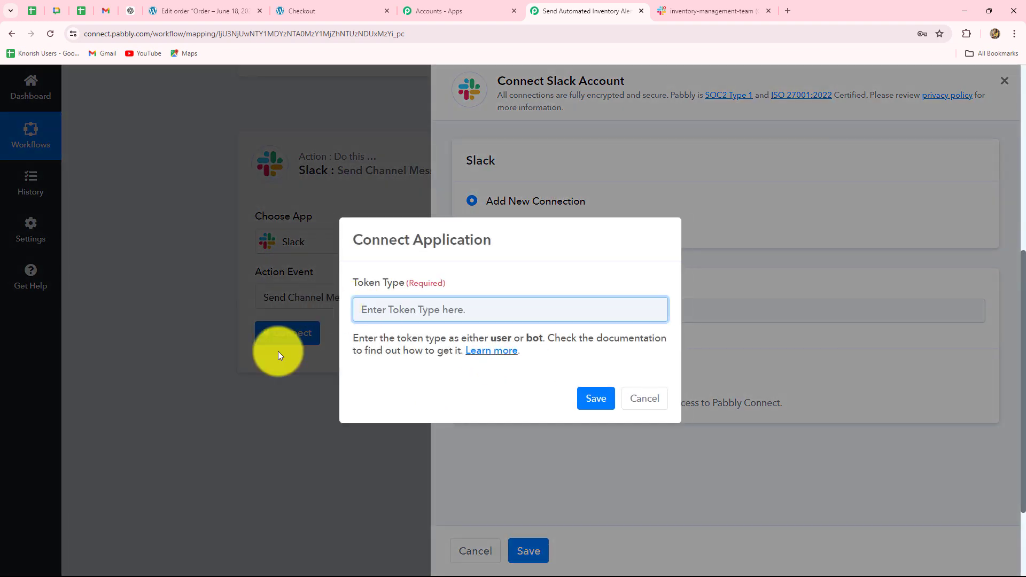
Open the Slack token type documentation and examine the permissions of the user and bot token types.
click(490, 353)
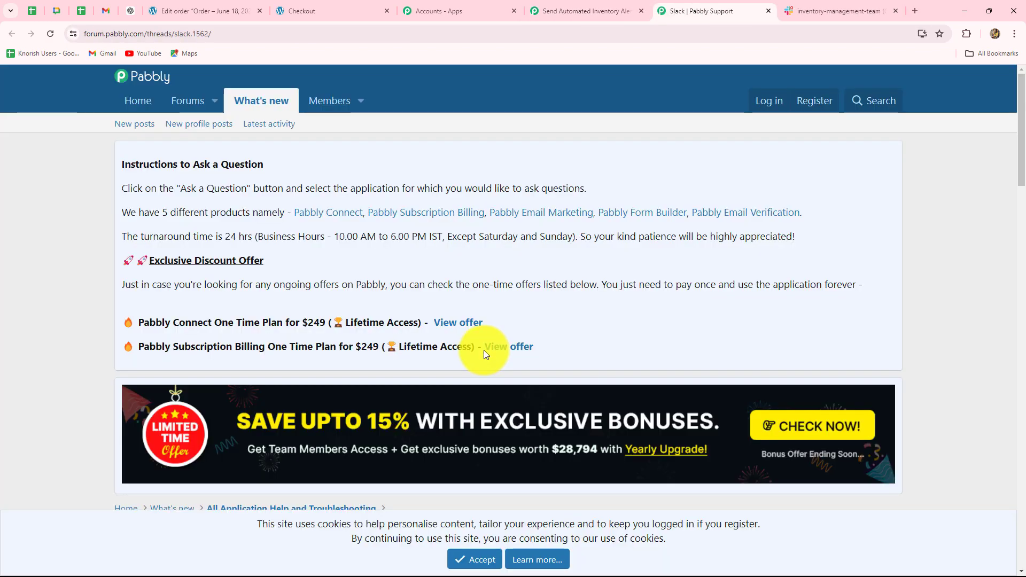
scroll(482, 351, down, 7)
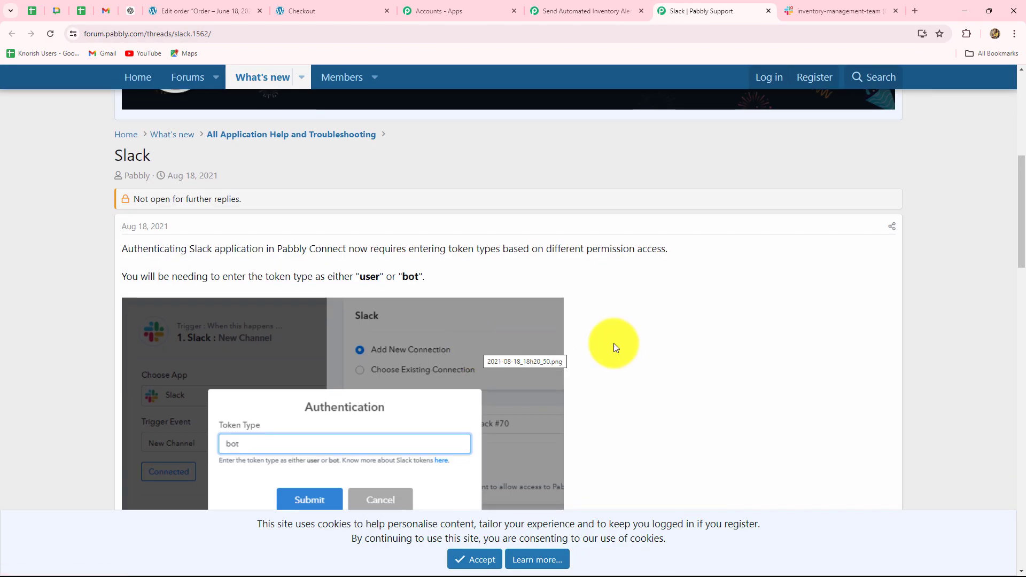
scroll(720, 345, down, 3)
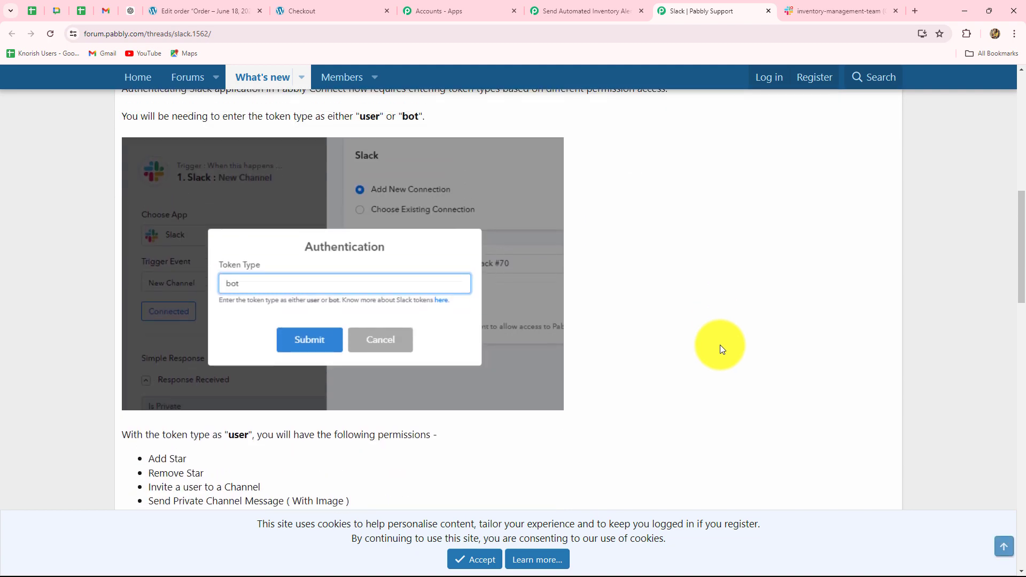
scroll(719, 344, down, 4)
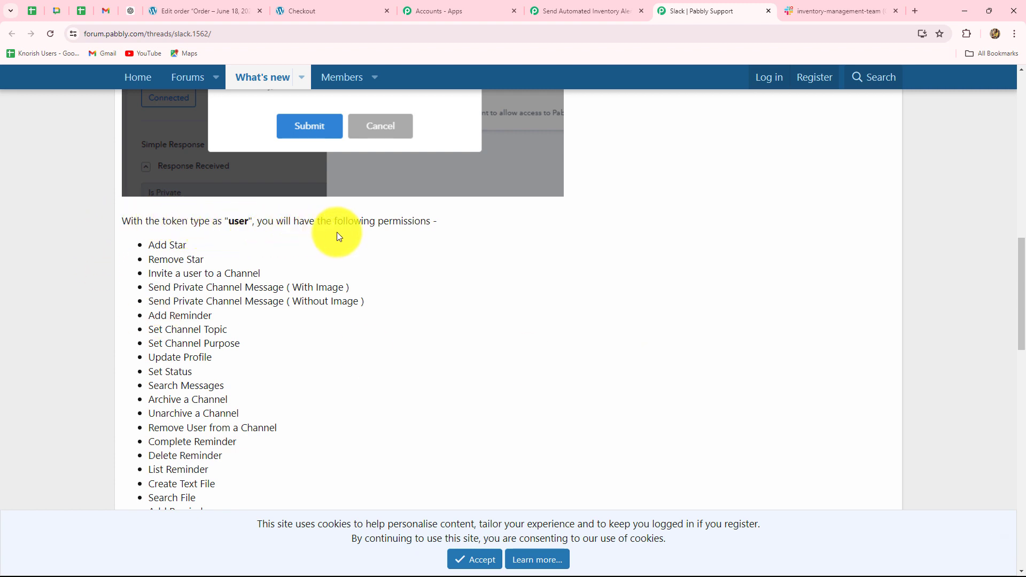
scroll(184, 155, down, 2)
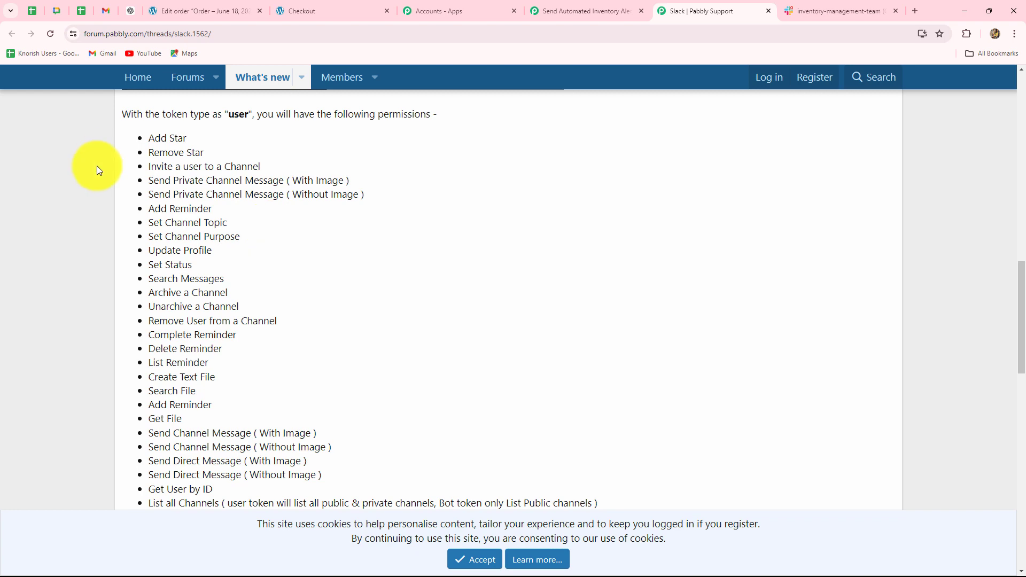
scroll(142, 267, down, 9)
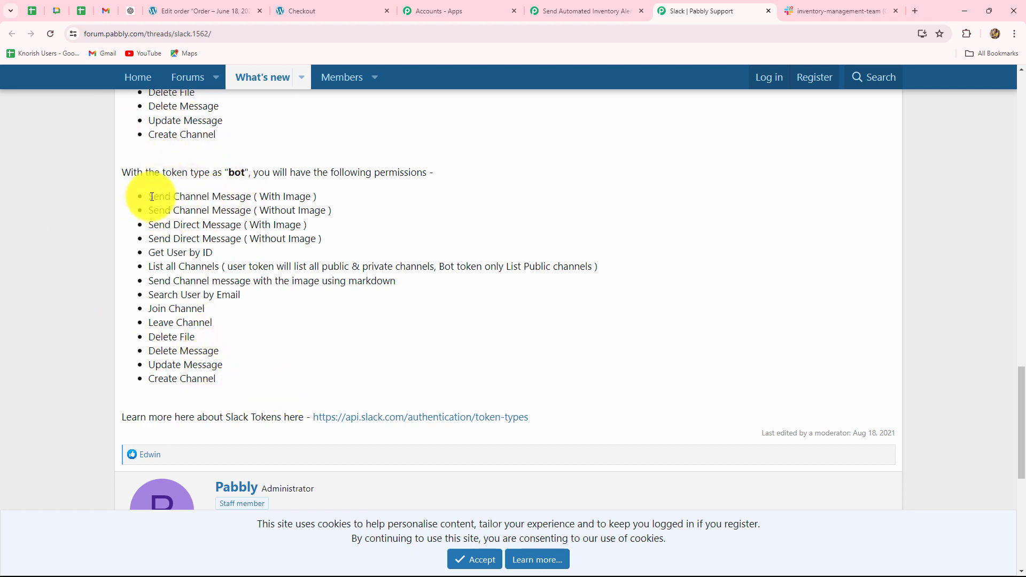
Return to the Pabbly Connect workflow and submit bot as the token type for the new Slack connection.
drag(152, 196, 268, 200)
click(582, 11)
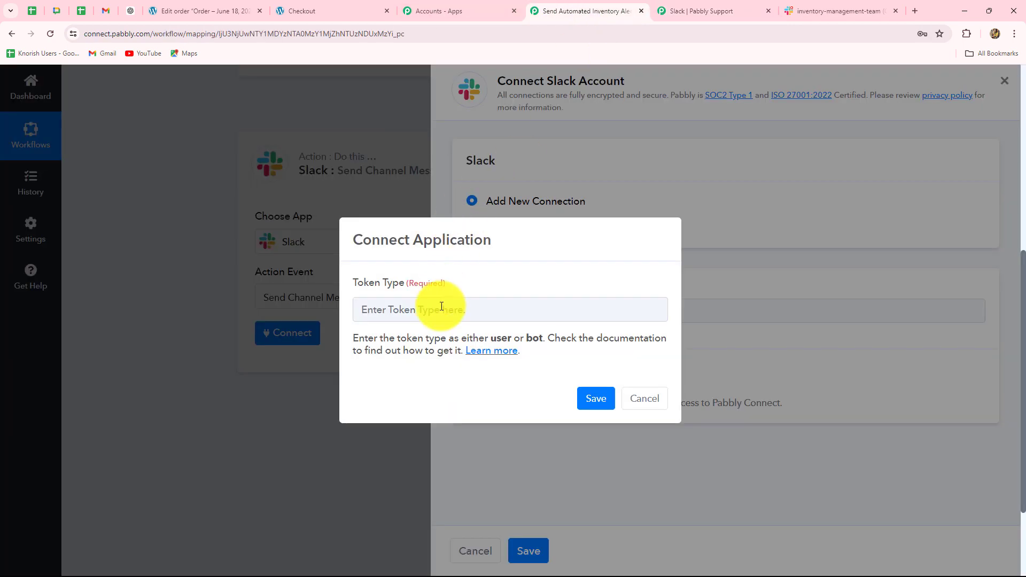
click(442, 306)
text(bot)
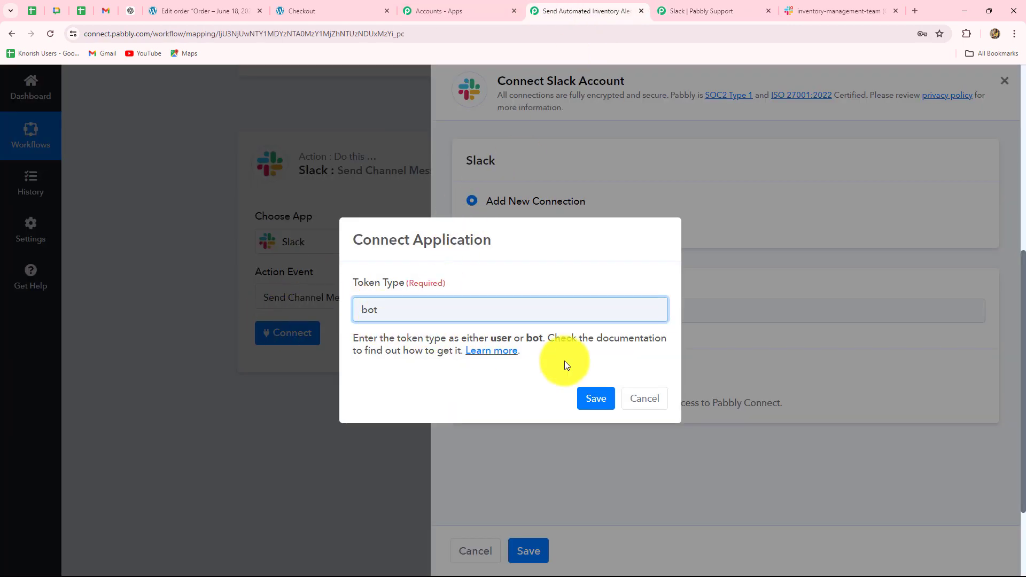
click(594, 400)
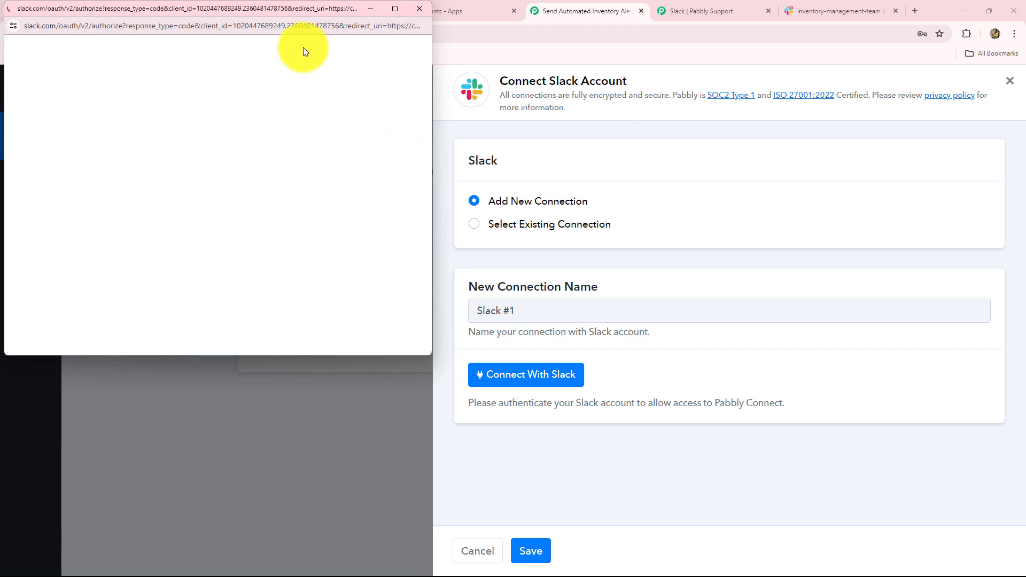
Review the requested permissions, allow Pabbly Connect to access the Pabbly Slack workspace, and close the token documentation.
scroll(104, 220, down, 5)
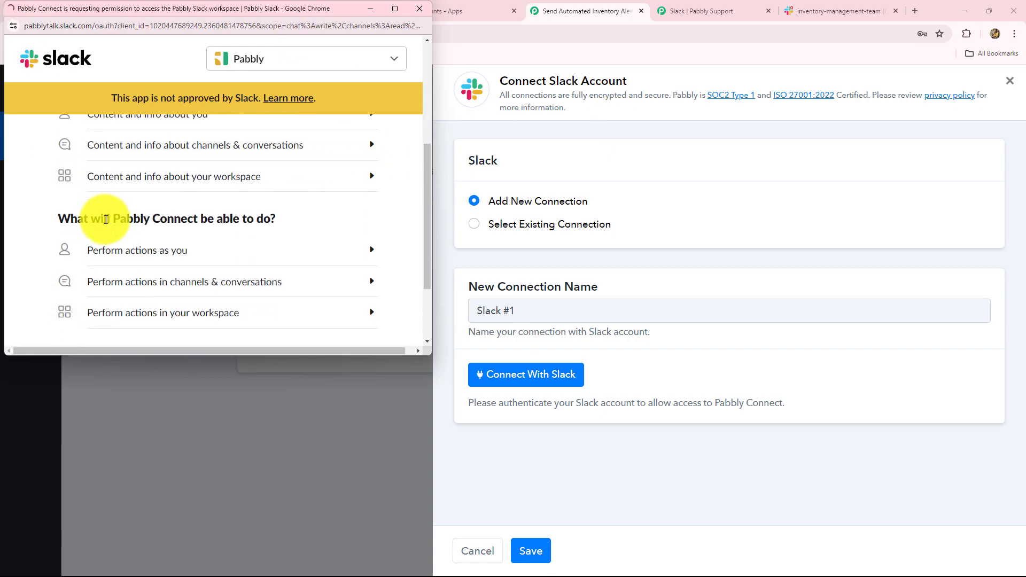
scroll(104, 219, down, 2)
scroll(105, 220, up, 6)
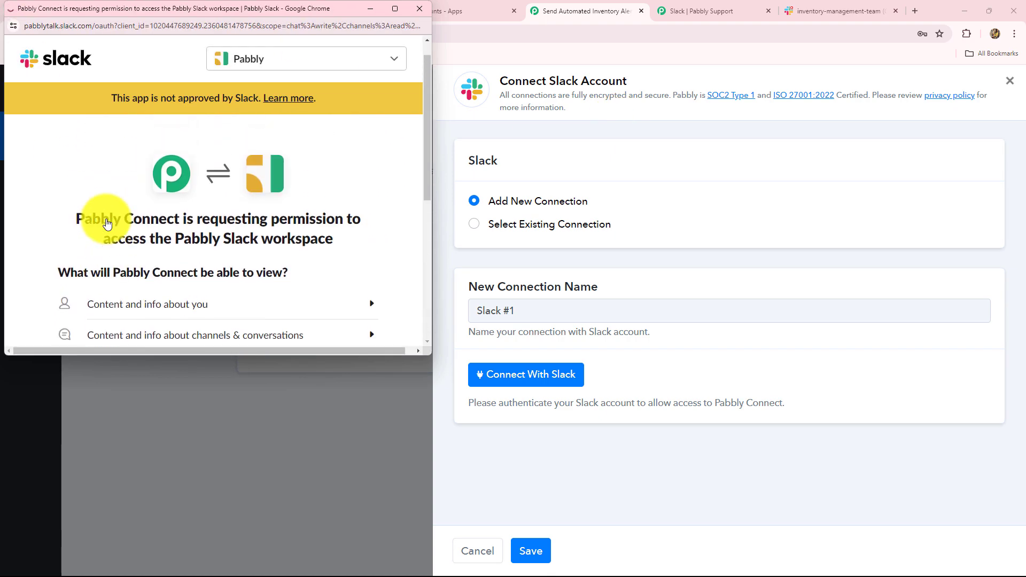
scroll(106, 220, down, 5)
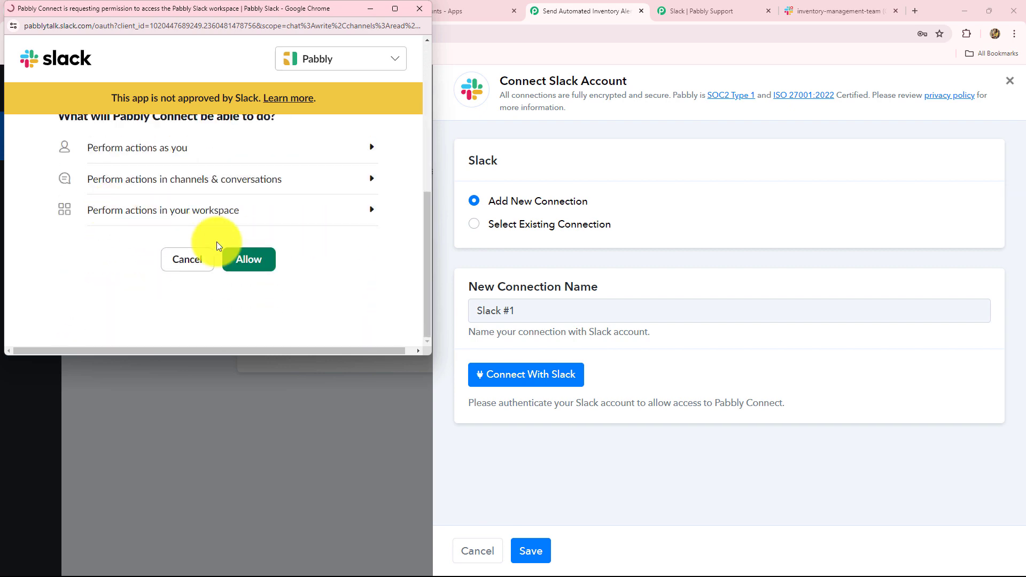
click(248, 259)
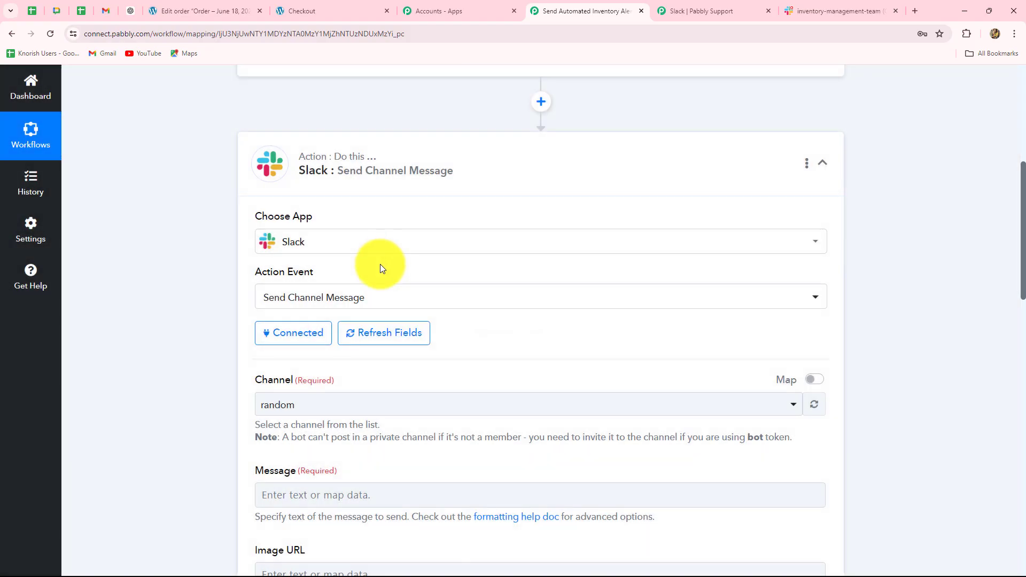
click(768, 10)
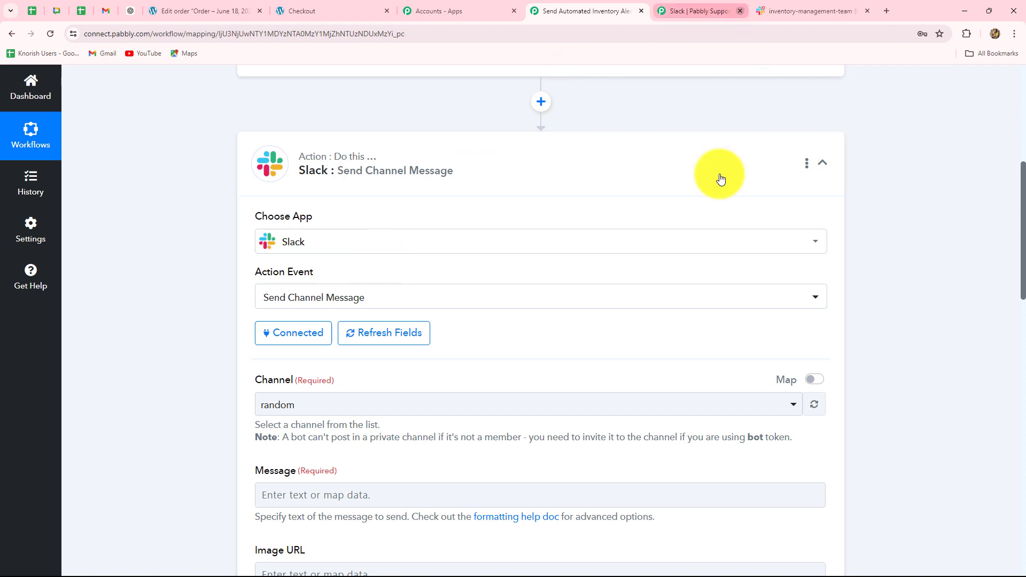
Set the Slack message's destination channel to inventory-management-team.
scroll(582, 334, down, 4)
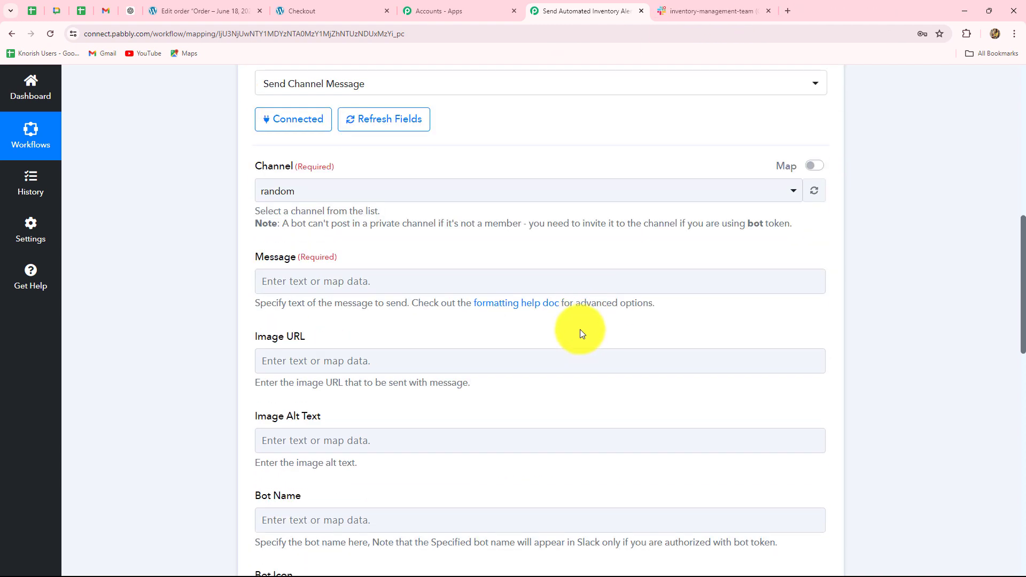
click(361, 196)
scroll(332, 435, down, 3)
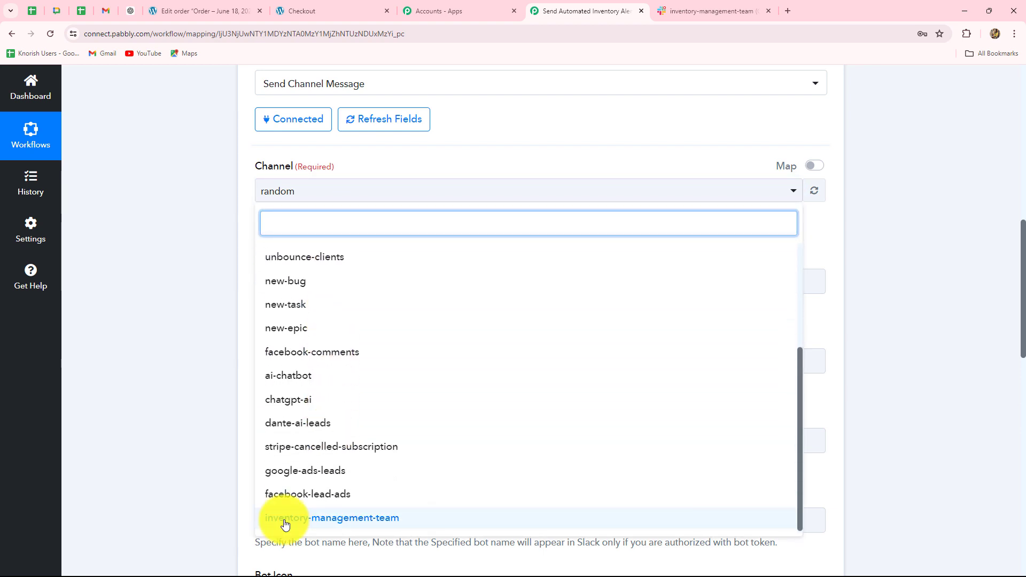
click(349, 518)
Paste the "Stock Update Required!" alert text into the message, with blank Product Name and Current Stock Level entries.
scroll(368, 423, down, 2)
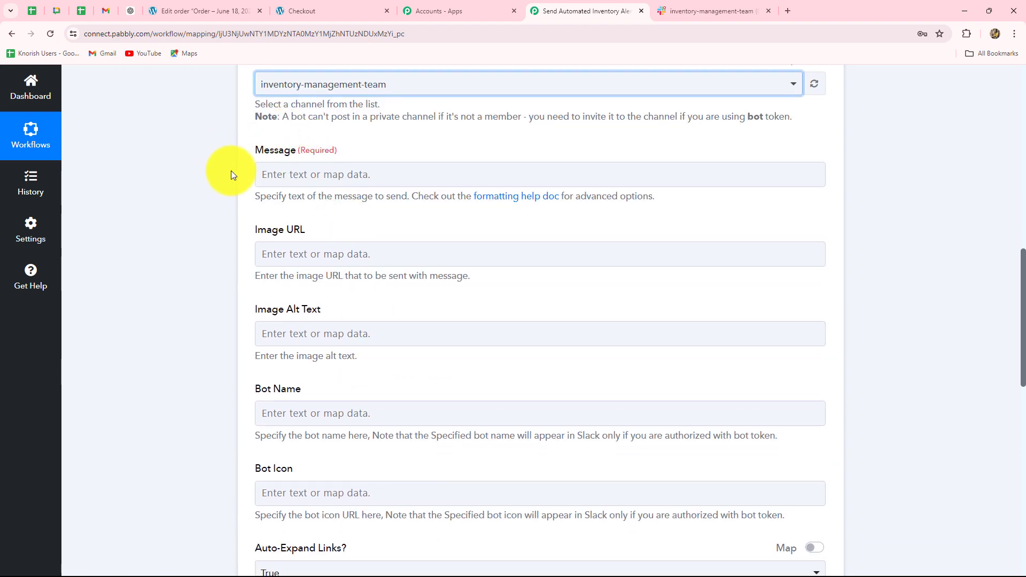
click(279, 173)
text(Stock Update Required!)
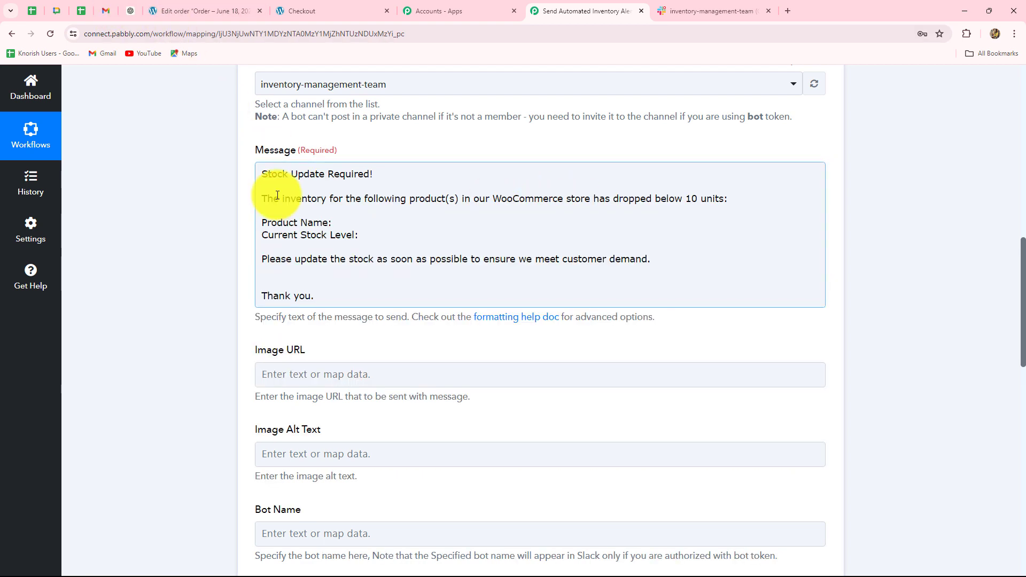
Map the WooCommerce product's Name value after "Product Name:" in the message.
click(339, 221)
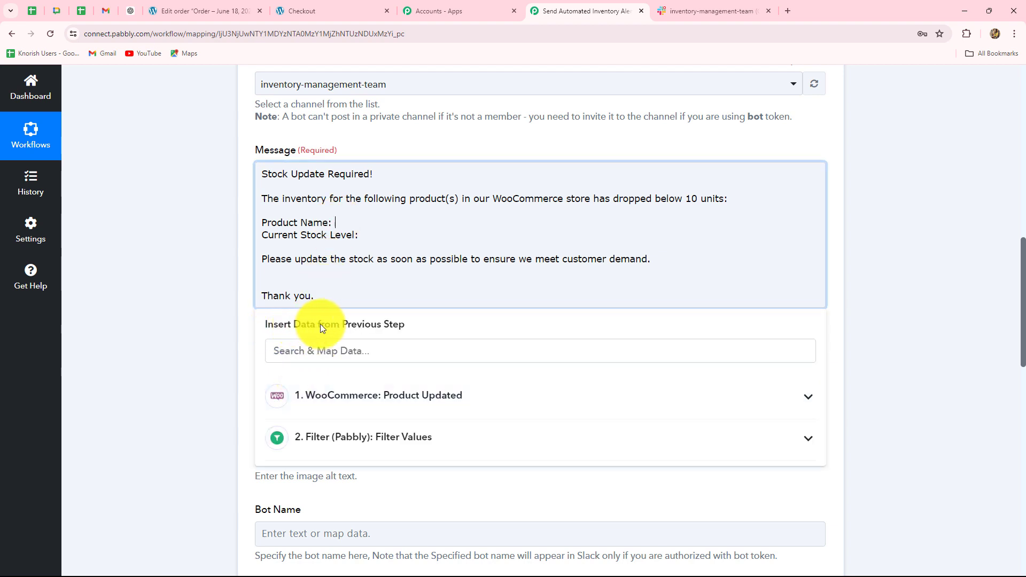
click(399, 394)
scroll(435, 490, down, 4)
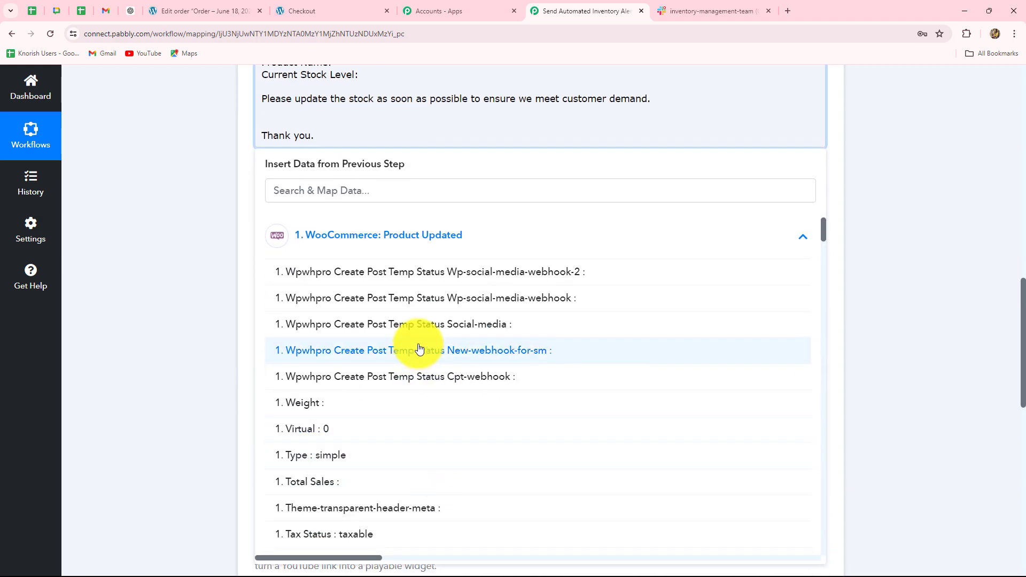
scroll(419, 349, down, 2)
scroll(425, 348, up, 2)
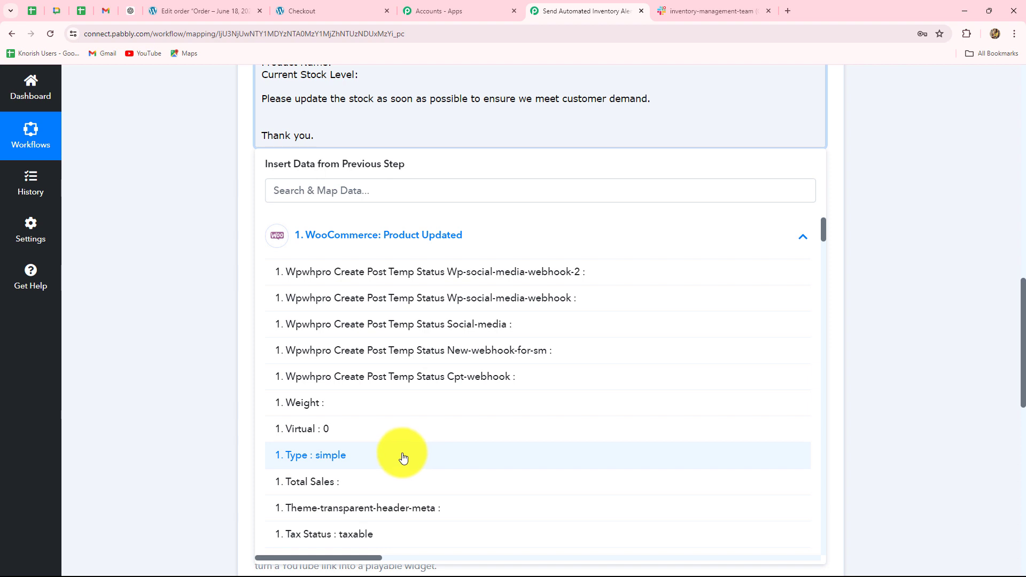
scroll(403, 457, up, 3)
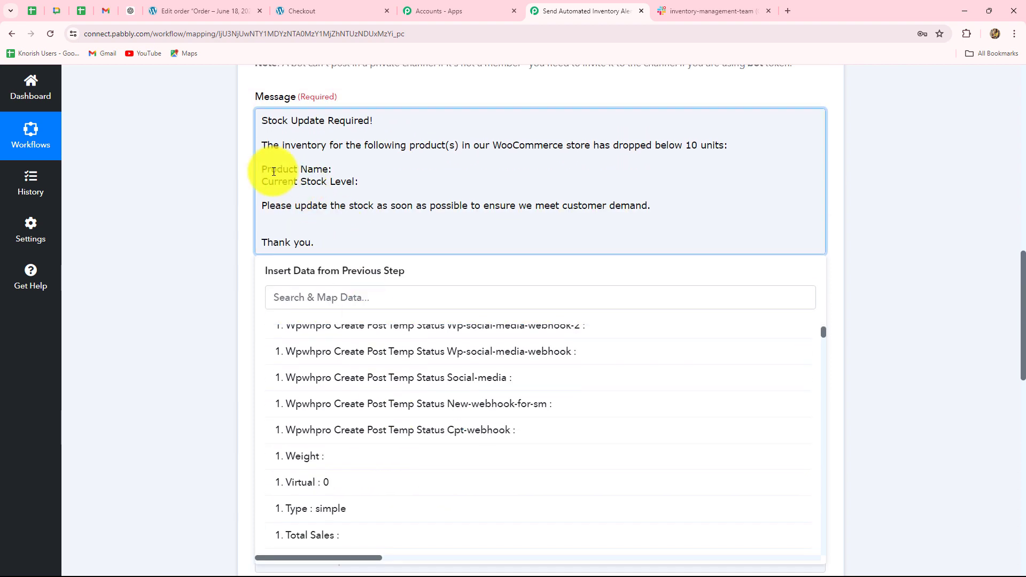
scroll(385, 476, down, 1)
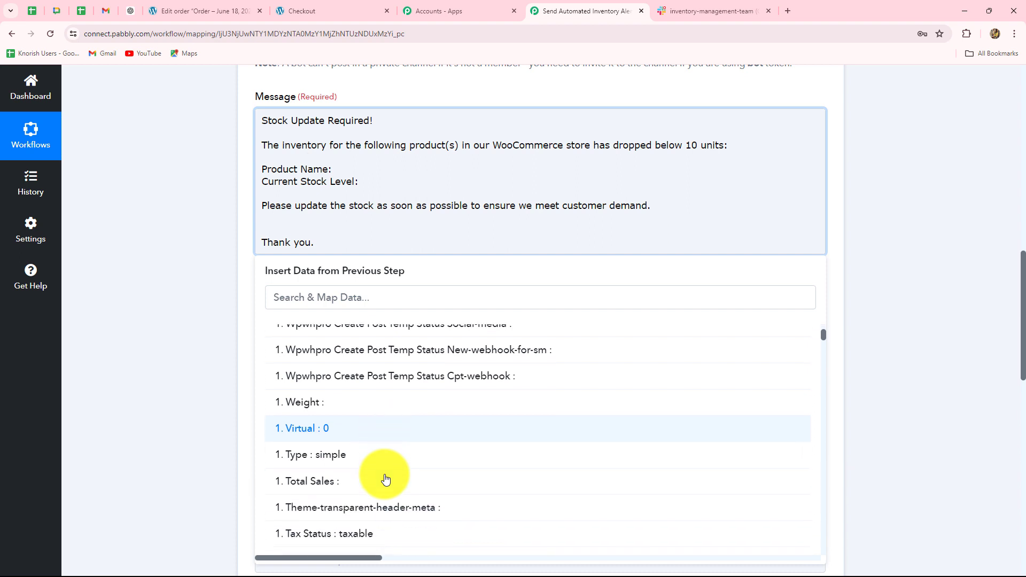
text(name)
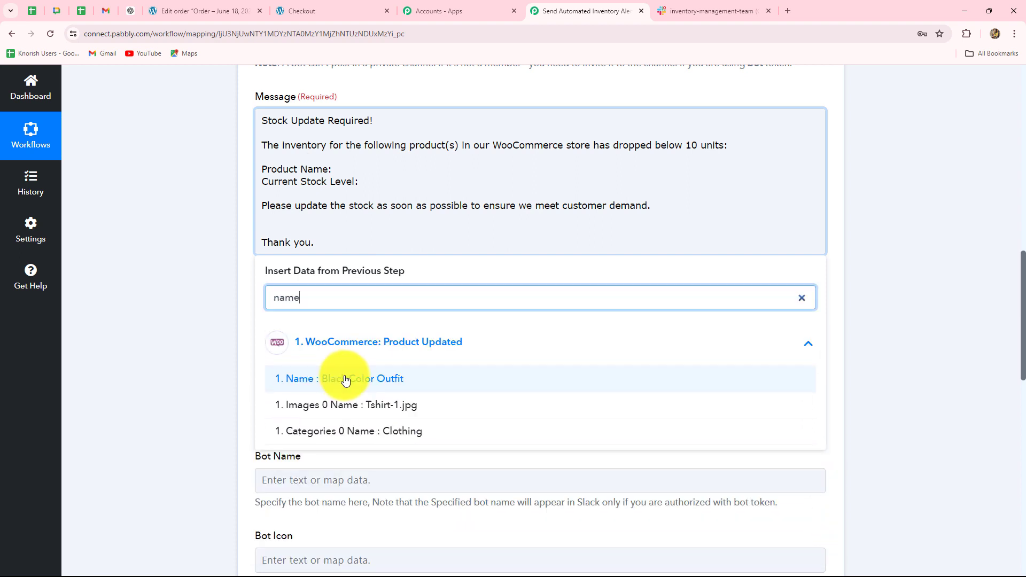
click(378, 385)
Map the WooCommerce product's Stock Quantity value after "Current Stock Level:" in the message.
click(368, 194)
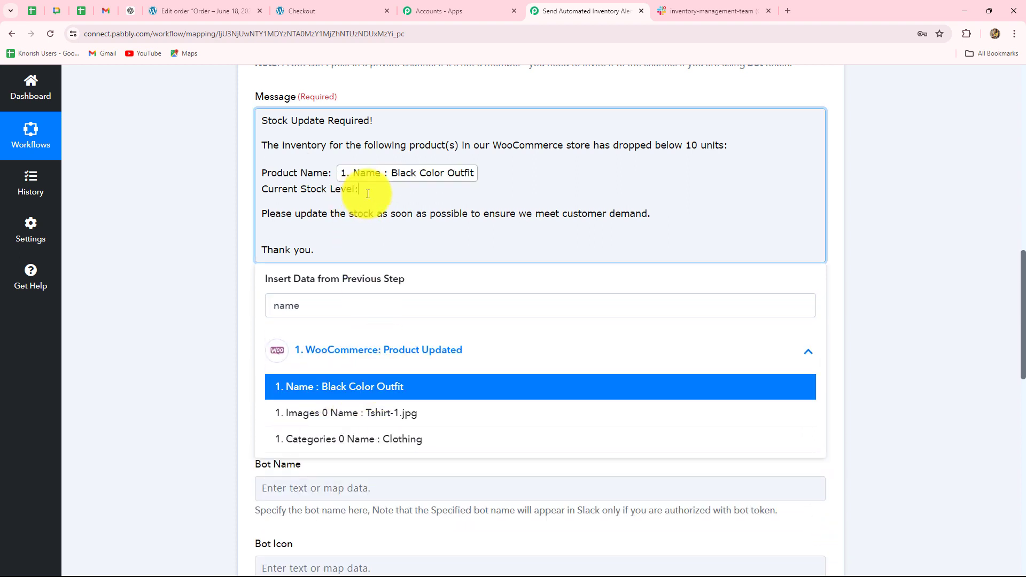
click(385, 354)
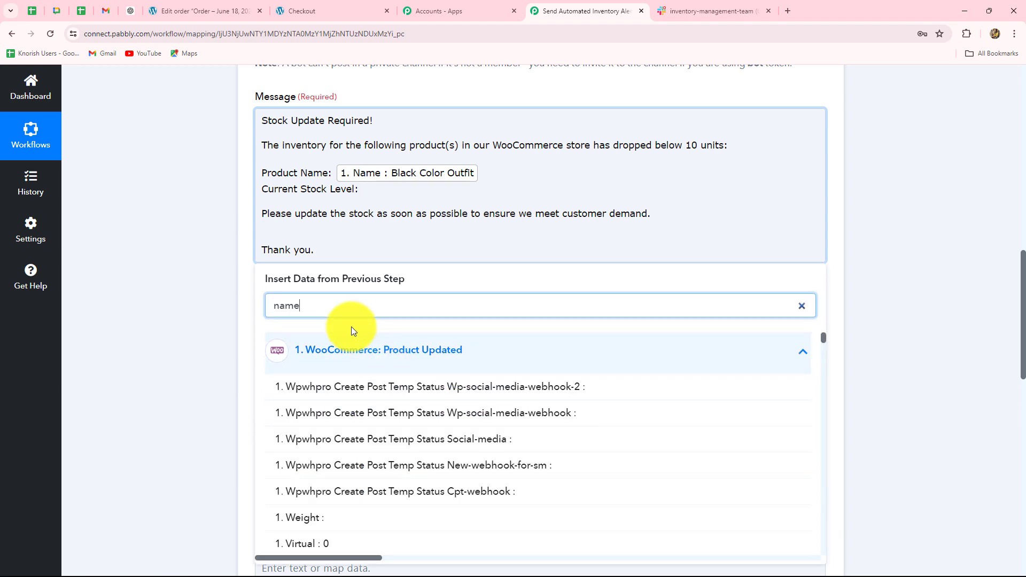
double_click(297, 305)
key(BackSpace)
scroll(499, 460, down, 4)
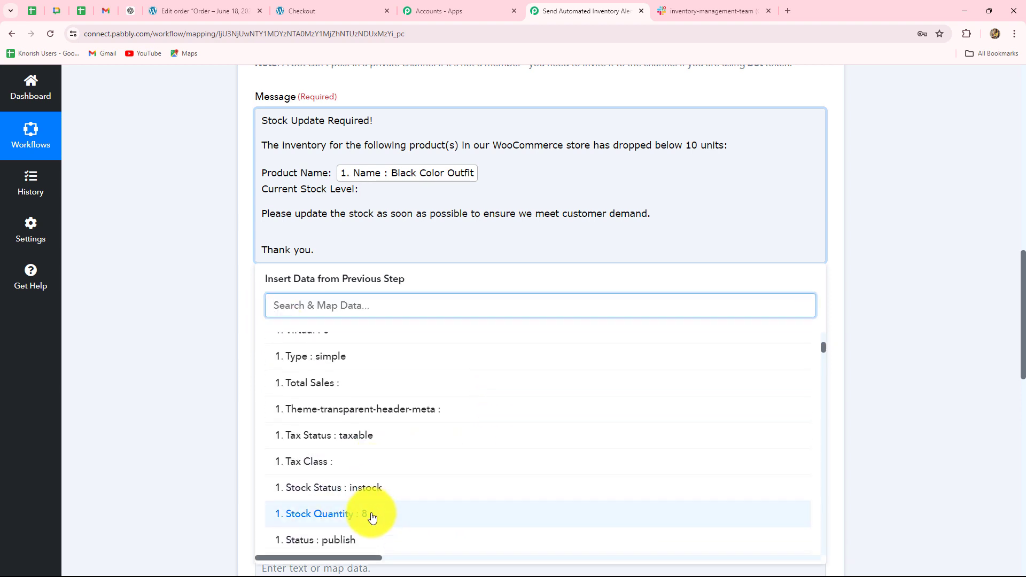
click(373, 512)
click(963, 370)
click(363, 180)
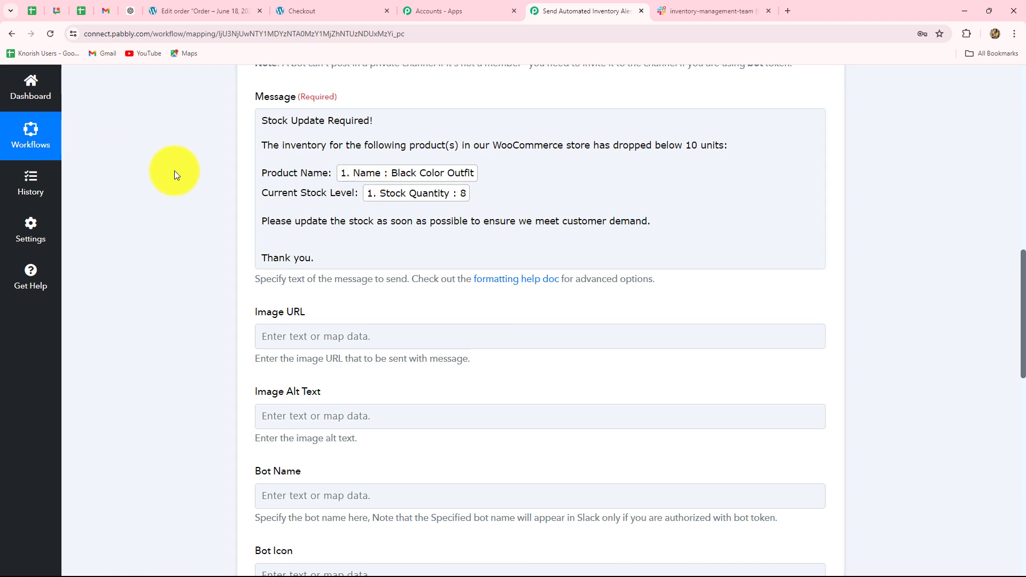
Leave the image fields empty and set the bot name to "Inventory Alert!".
scroll(175, 171, down, 3)
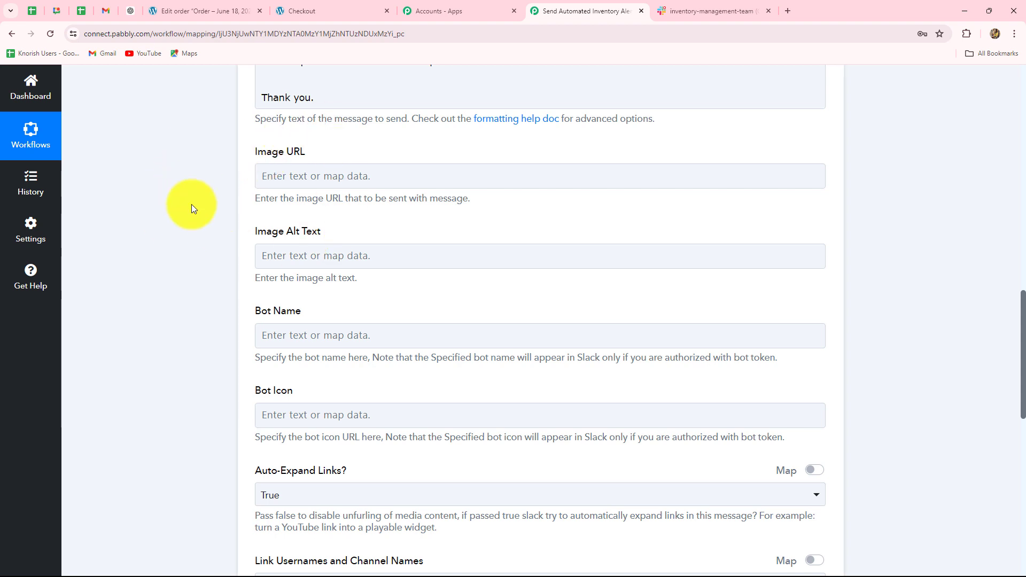
click(335, 178)
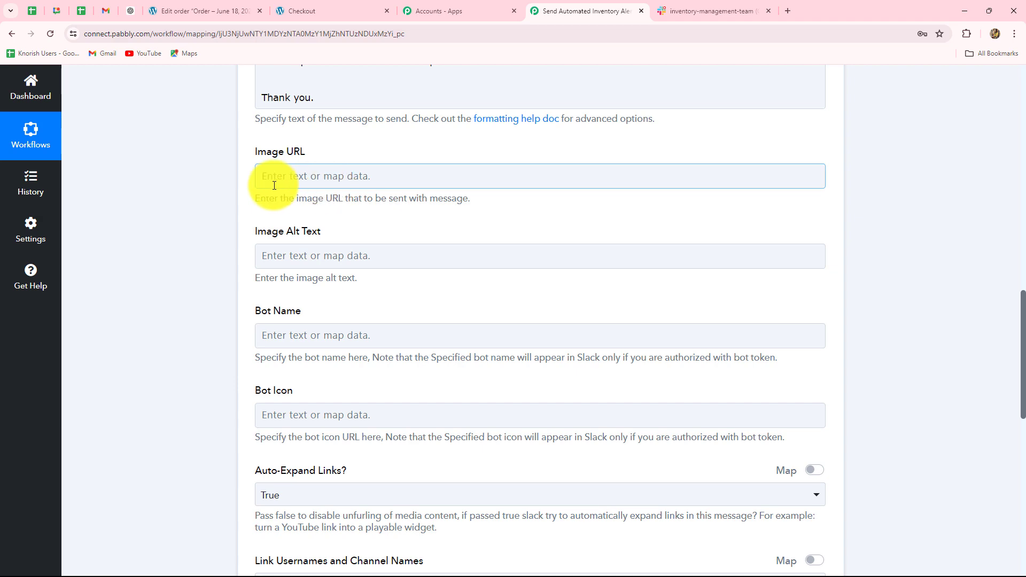
scroll(418, 217, down, 3)
scroll(418, 218, down, 1)
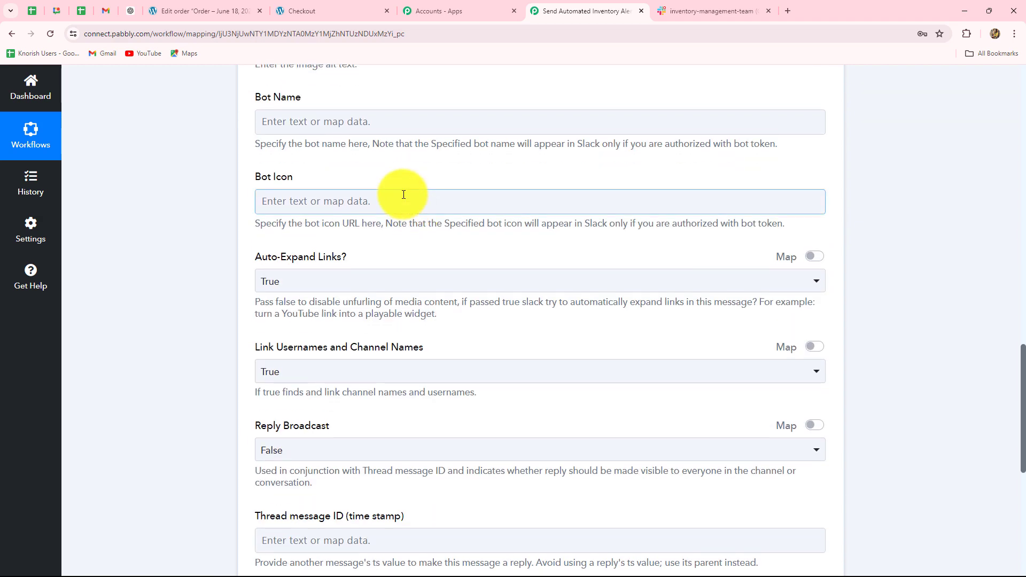
click(358, 122)
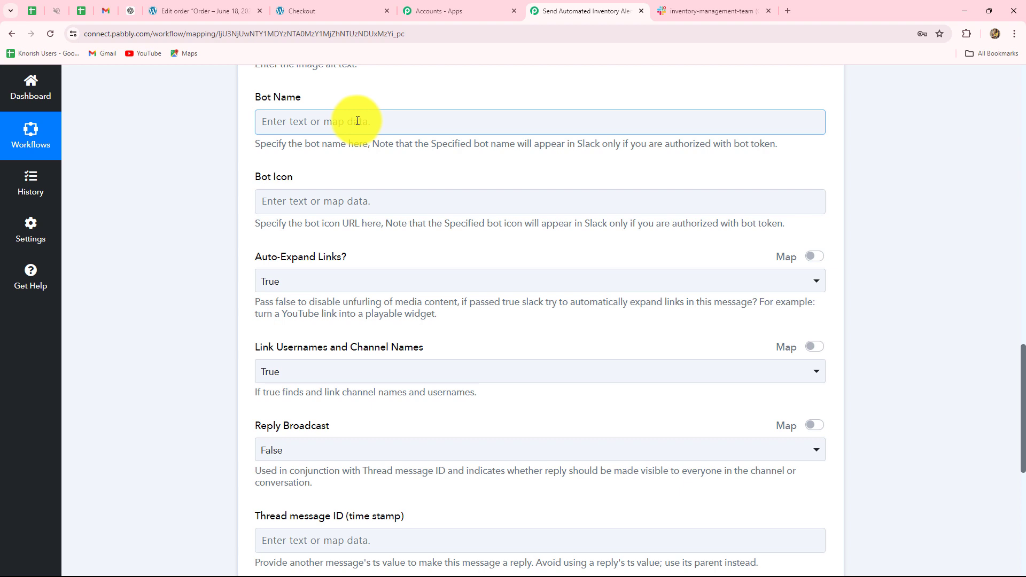
click(358, 121)
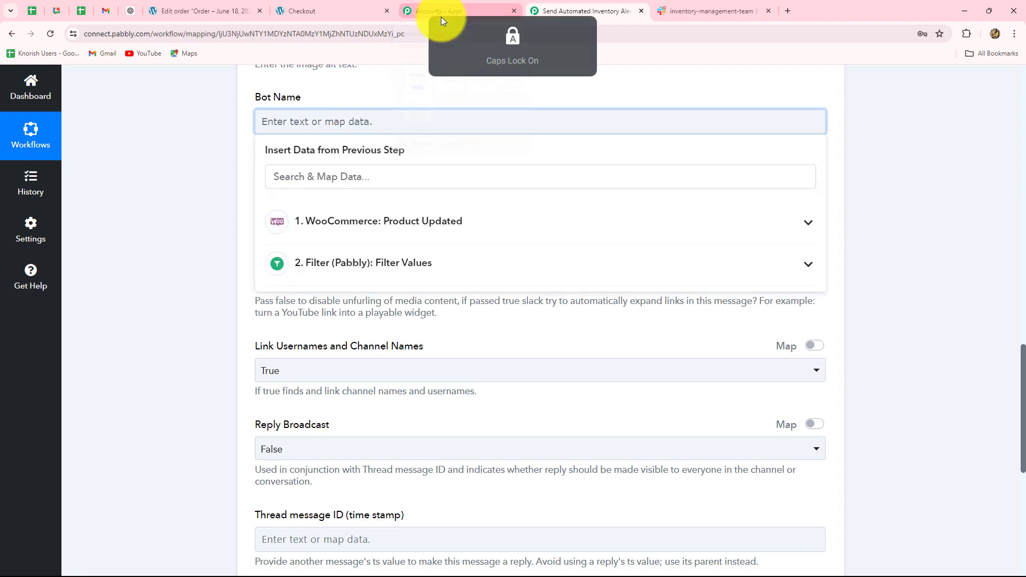
text(Inventory Alert!)
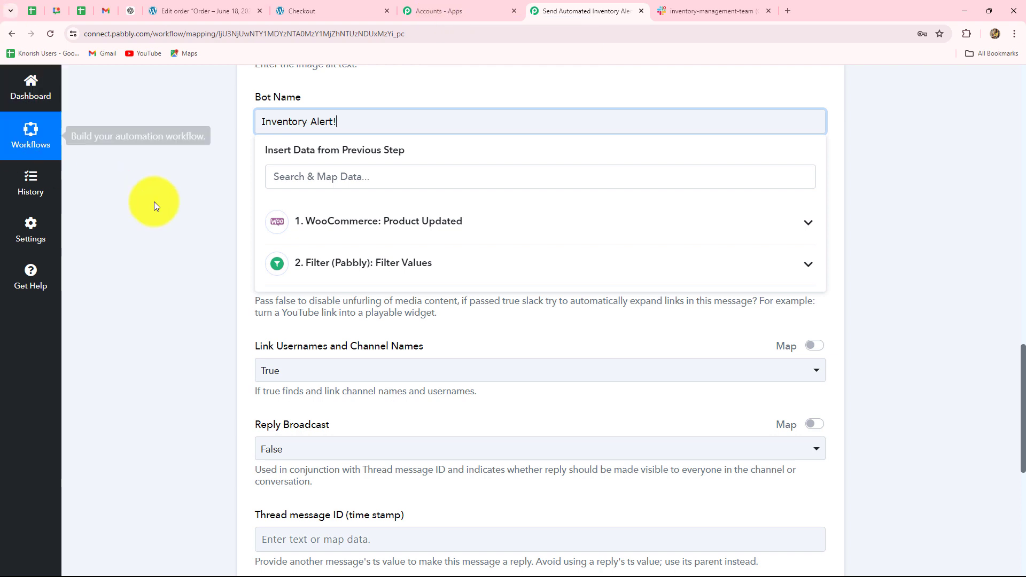
click(155, 201)
Leave the bot icon and remaining options at their defaults, then save the Slack action and send a test request.
scroll(155, 201, down, 2)
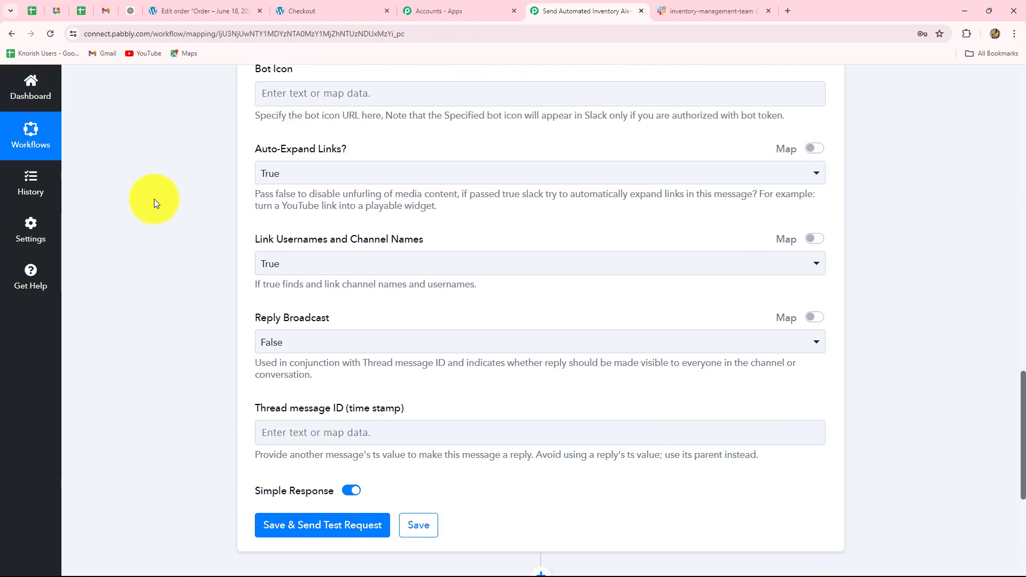
click(322, 95)
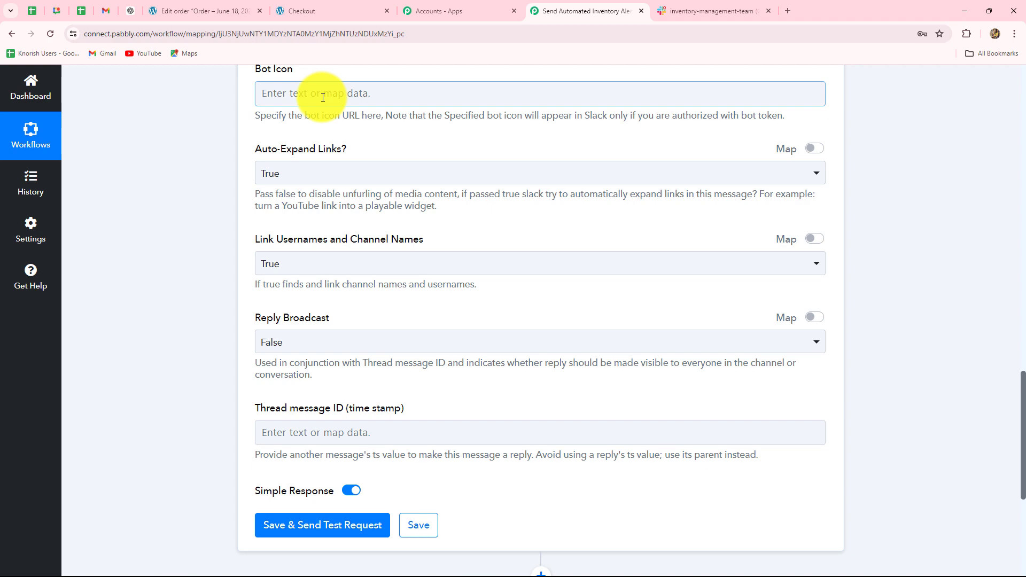
scroll(421, 373, down, 4)
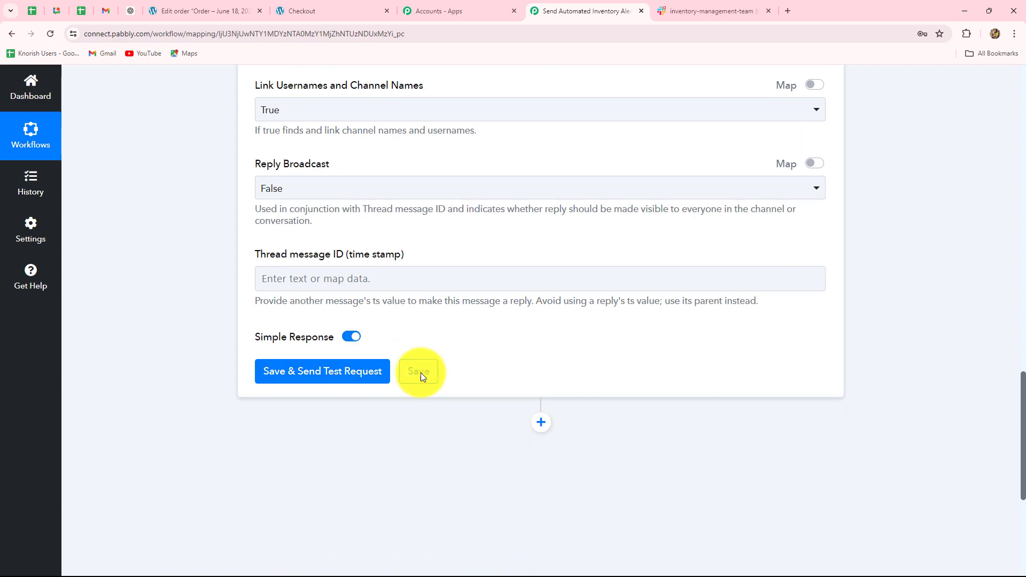
click(341, 320)
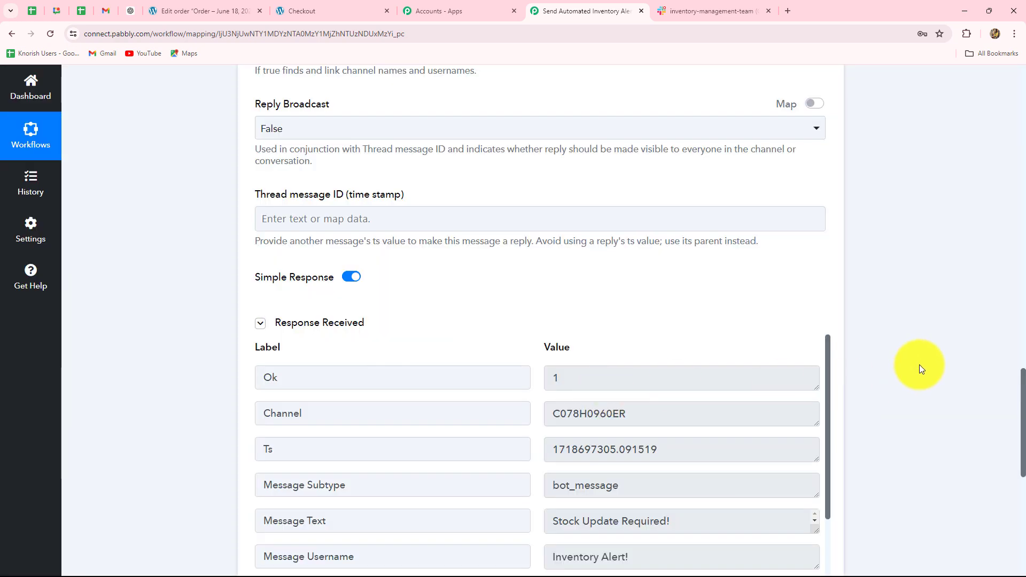
Examine the channel, message type and message username values in the Slack test response.
scroll(919, 365, down, 4)
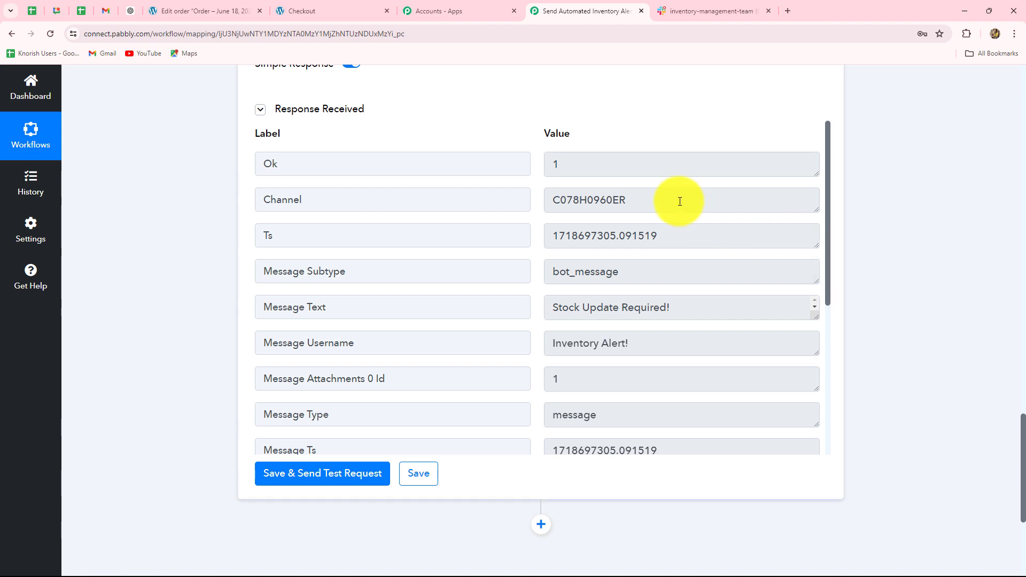
drag(678, 201, 517, 202)
scroll(627, 268, up, 3)
scroll(627, 288, down, 1)
drag(598, 526, 541, 519)
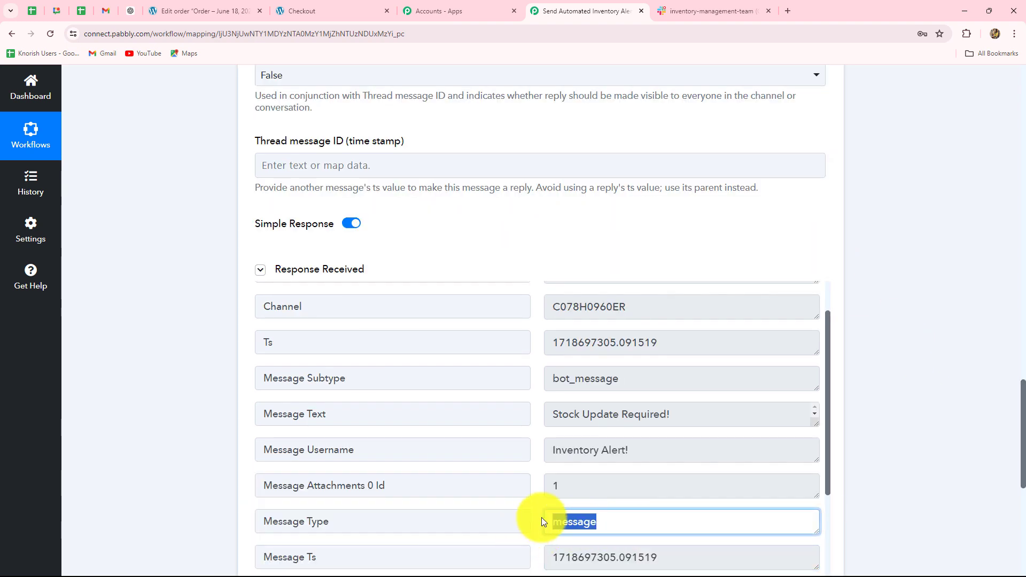
click(655, 447)
drag(655, 446, 519, 448)
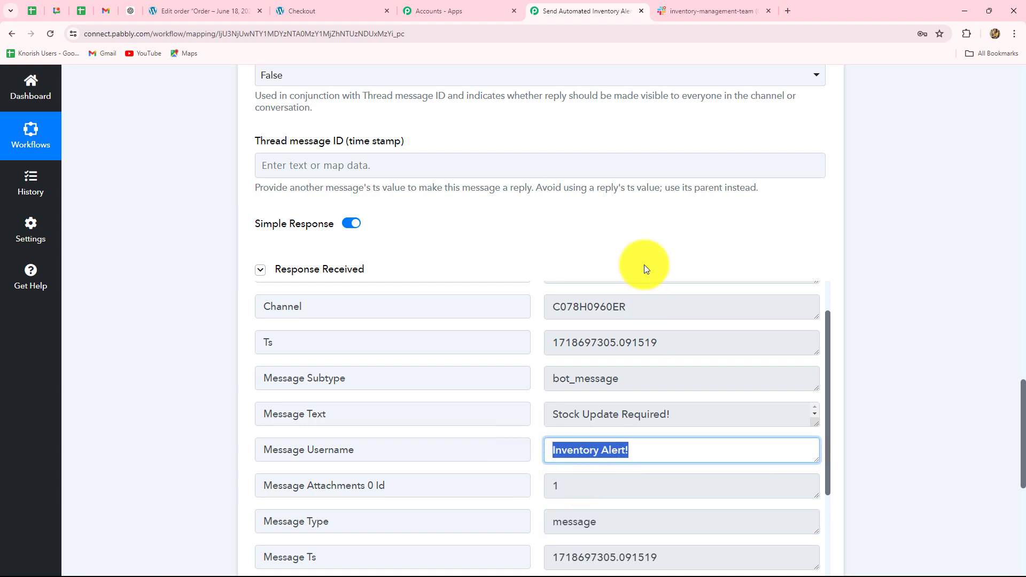
Check the test alert in the inventory-management-team Slack channel, then return to the Pabbly Connect workflow and collapse the Slack action.
click(681, 11)
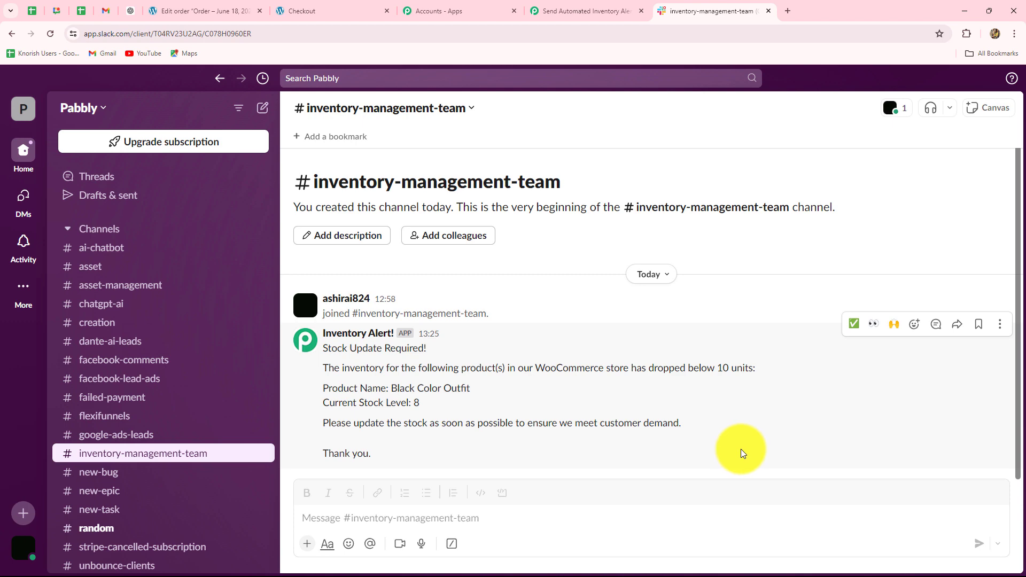
click(566, 10)
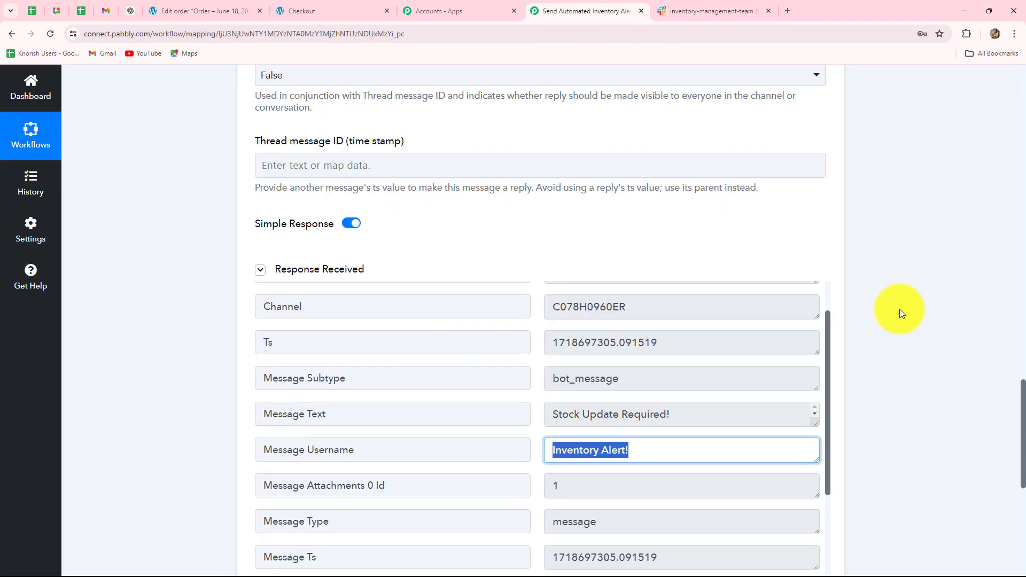
scroll(877, 369, up, 10)
click(821, 484)
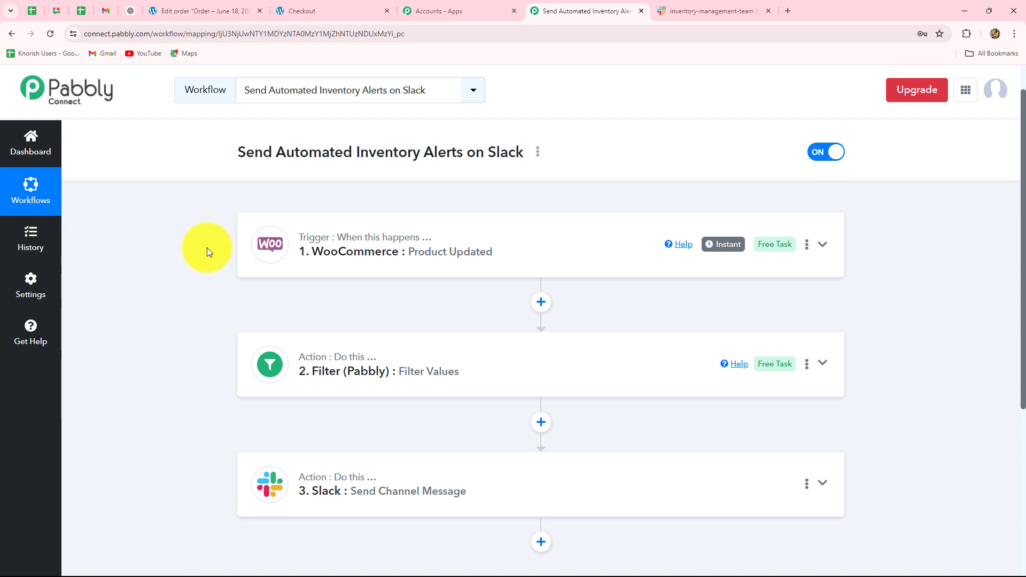
In WordPress, find Cooler in the product list, view its store page in a new tab and add one unit to the cart.
click(192, 11)
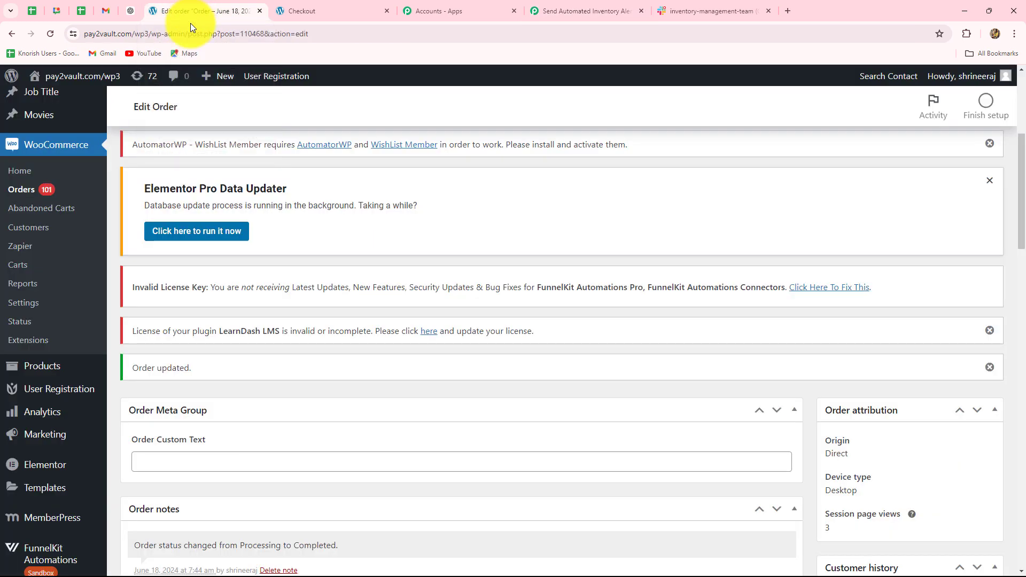
click(36, 365)
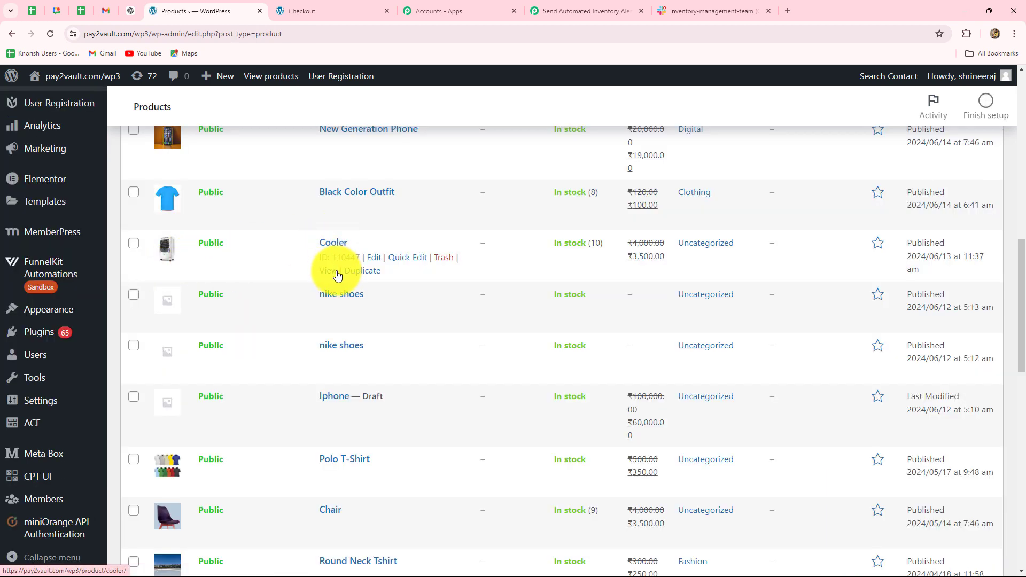
right_click(337, 275)
click(350, 280)
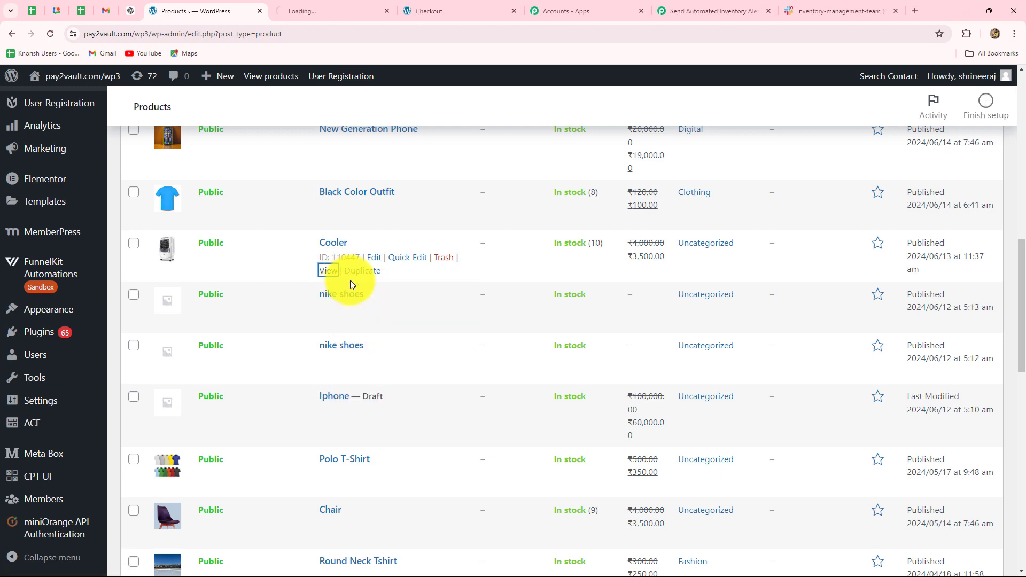
key(ctrl+Tab)
scroll(521, 382, down, 3)
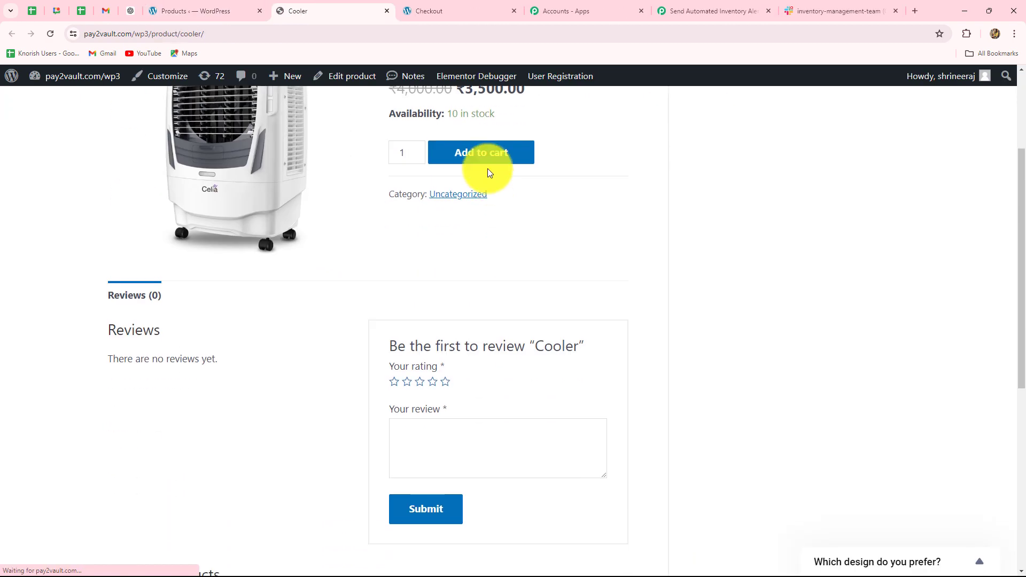
click(481, 152)
Open the Cooler product for editing in the WordPress admin and check its inventory quantity.
click(185, 12)
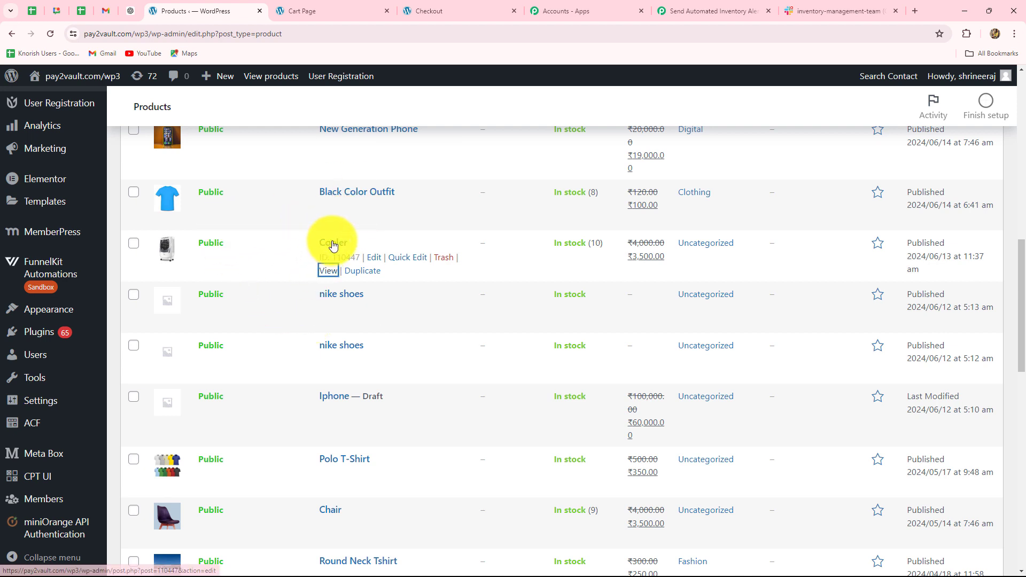
click(373, 261)
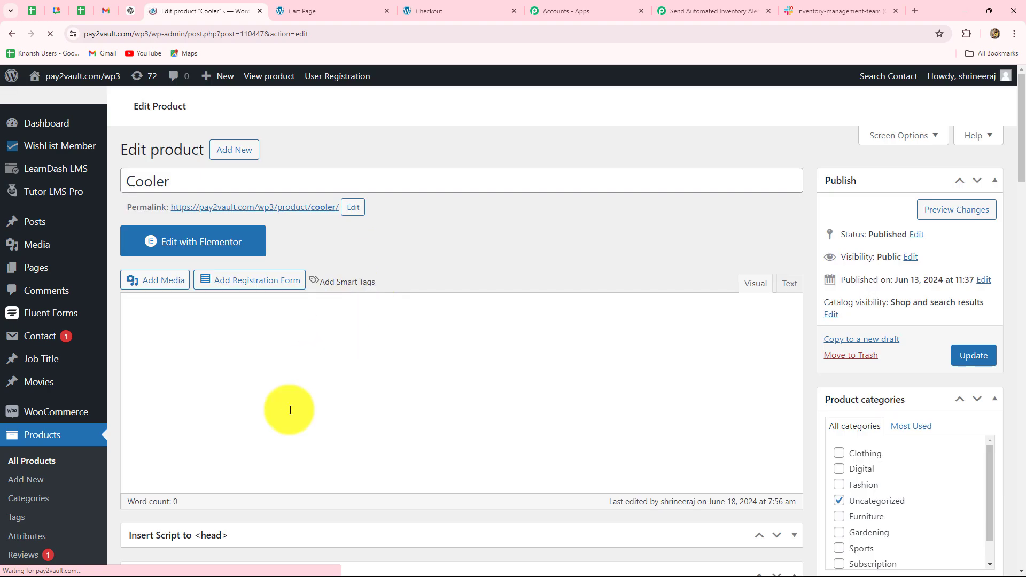
scroll(337, 267, down, 10)
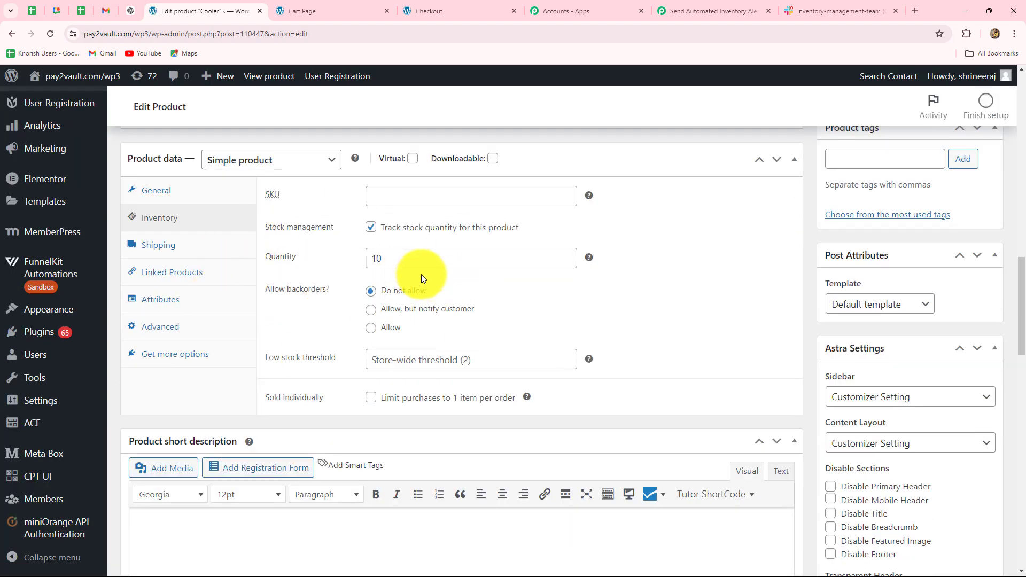
Check out the cart with one Cooler, place the order with cash on delivery, and review the order confirmation.
click(323, 10)
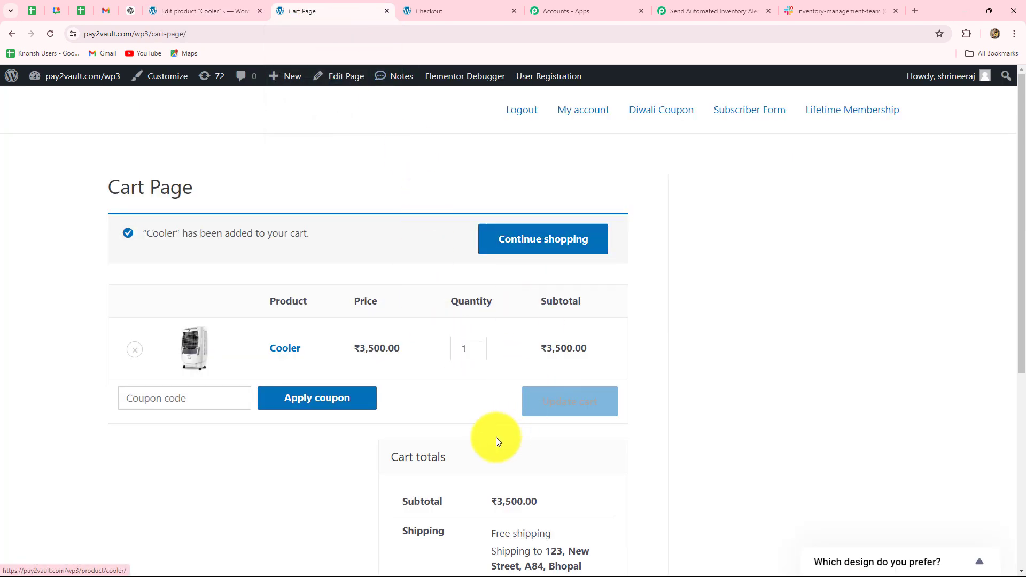
scroll(496, 437, down, 6)
click(491, 423)
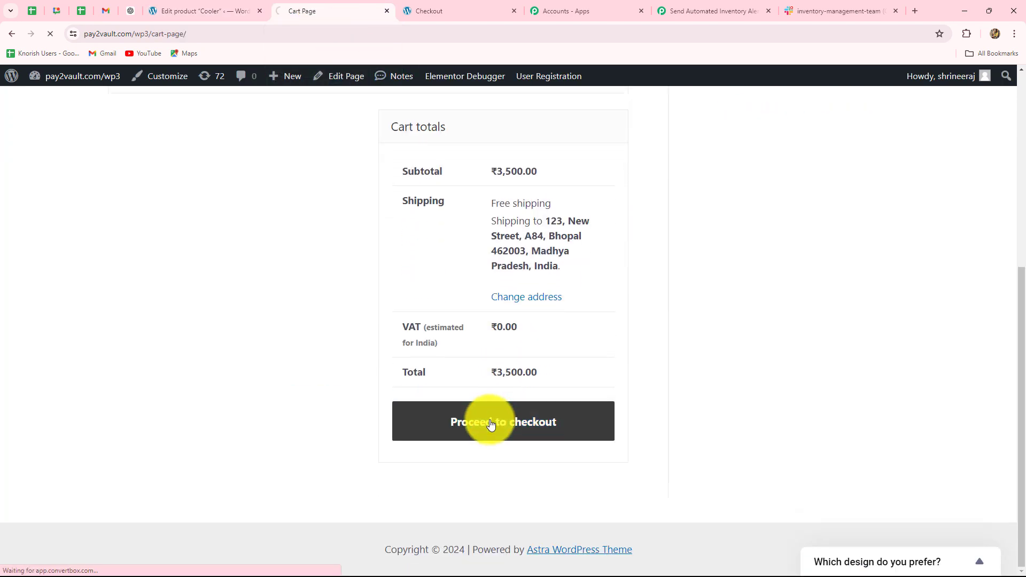
click(511, 261)
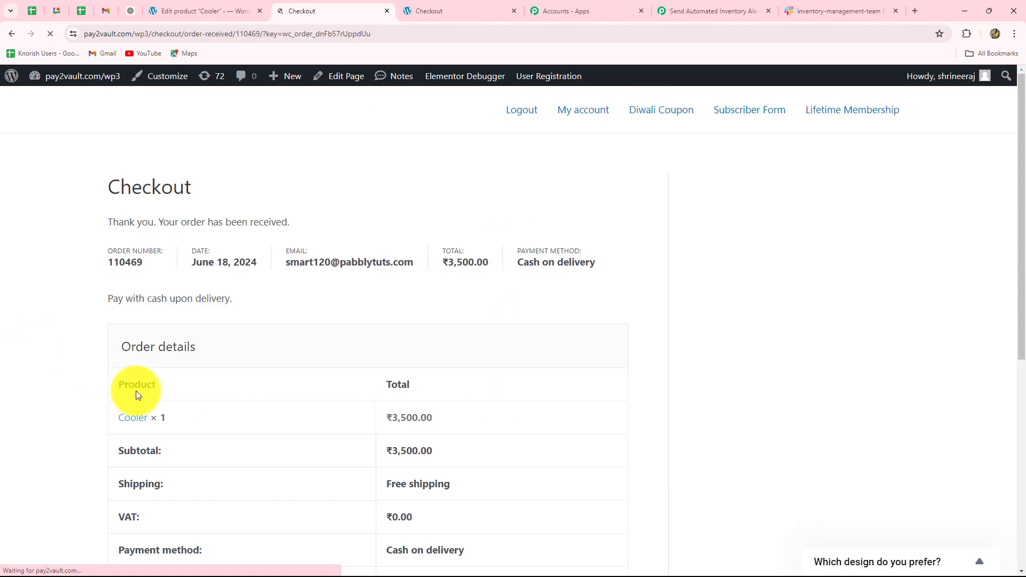
scroll(237, 416, down, 7)
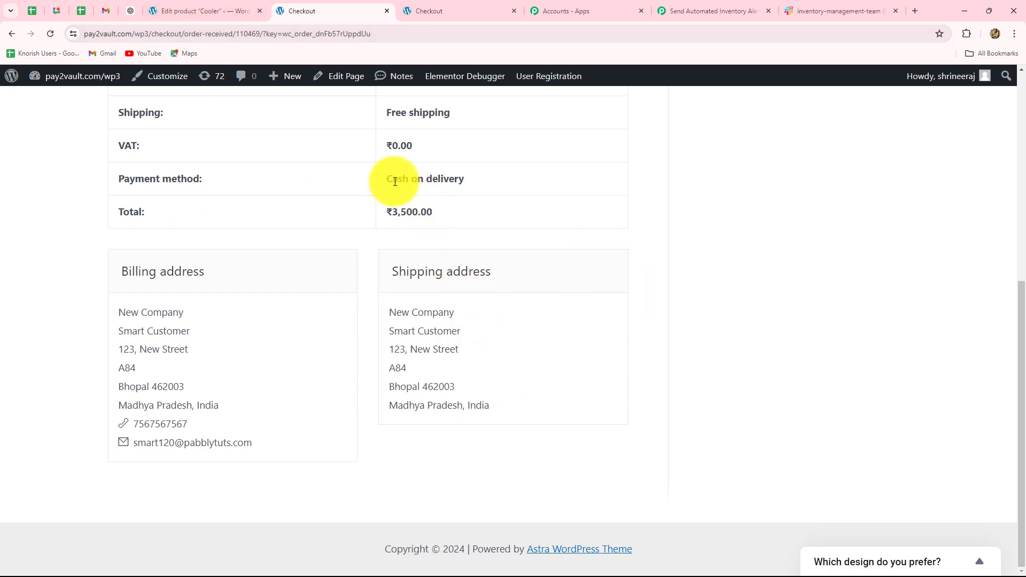
drag(382, 179, 525, 199)
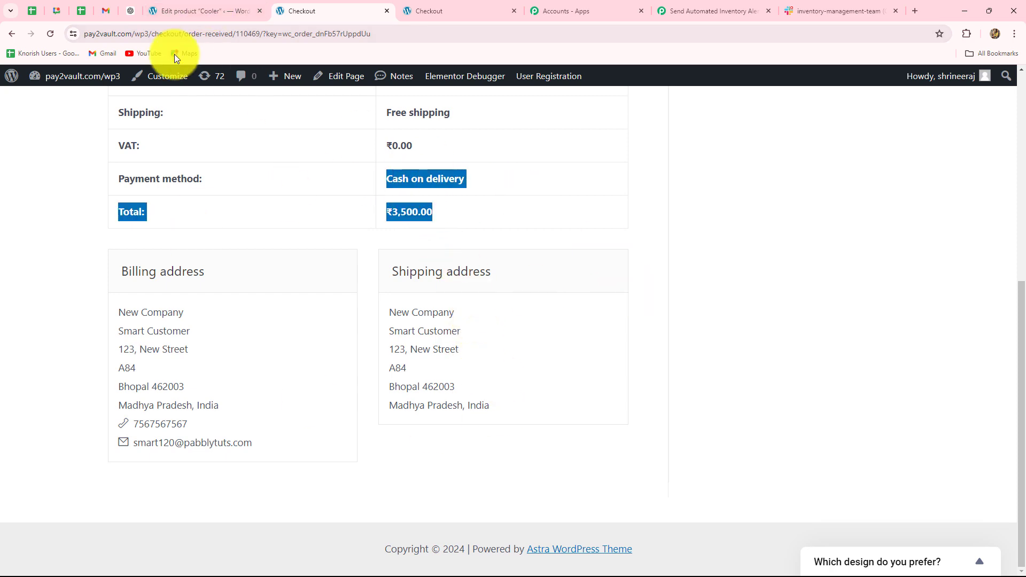
Open the new Cooler order in the WordPress admin, set its status to Completed and update the order.
click(173, 12)
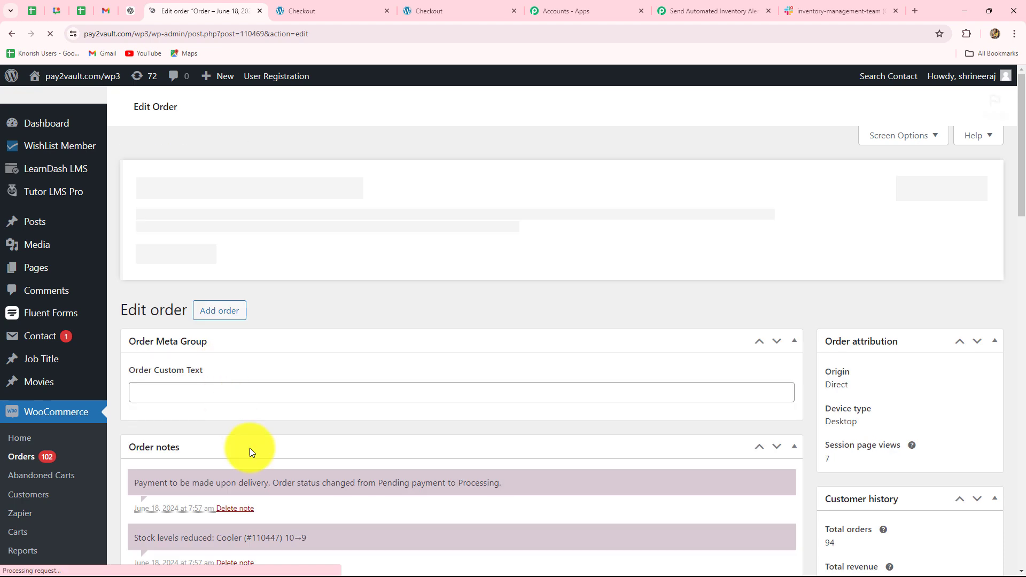
scroll(293, 471, down, 6)
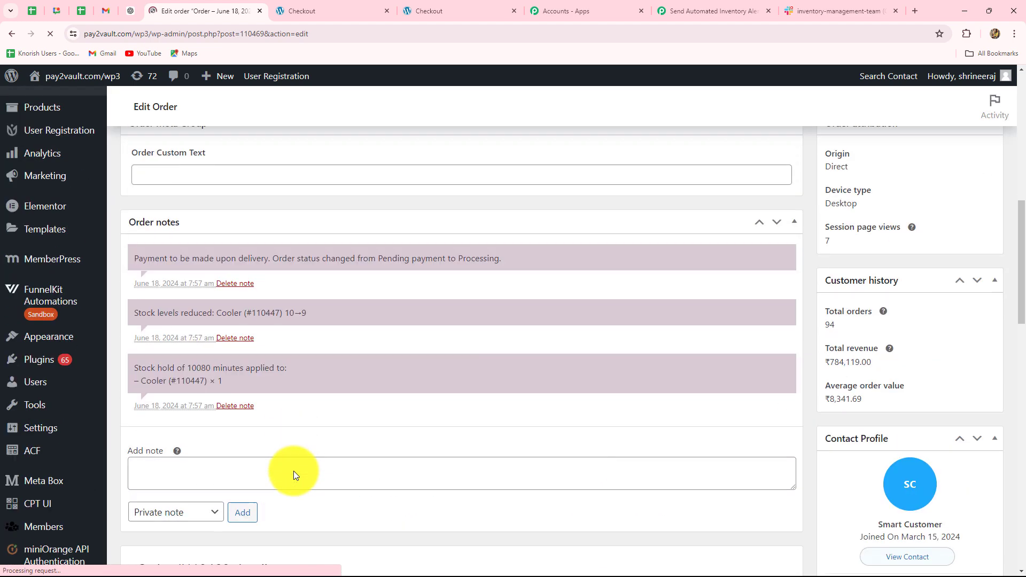
scroll(296, 470, down, 10)
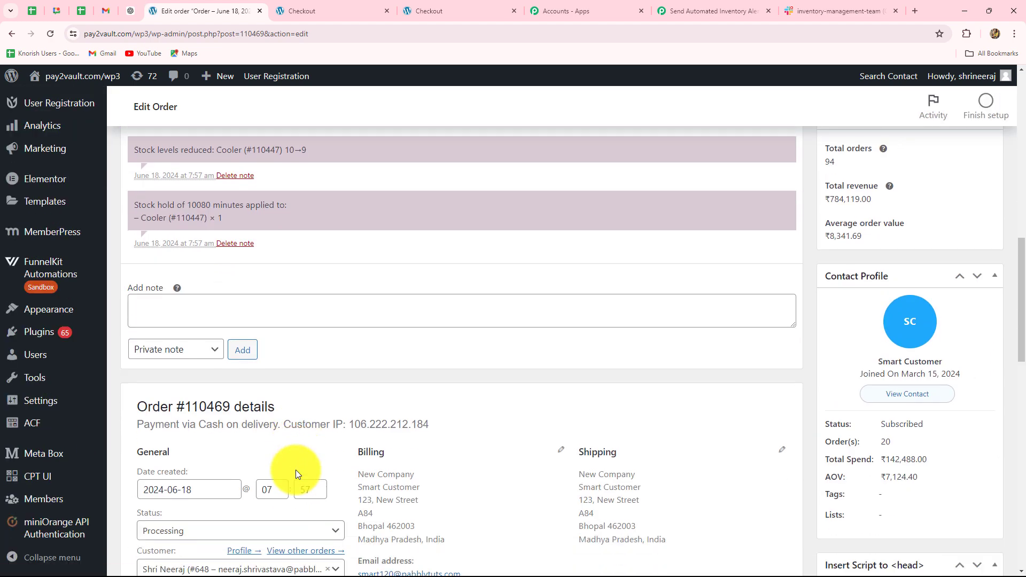
click(230, 303)
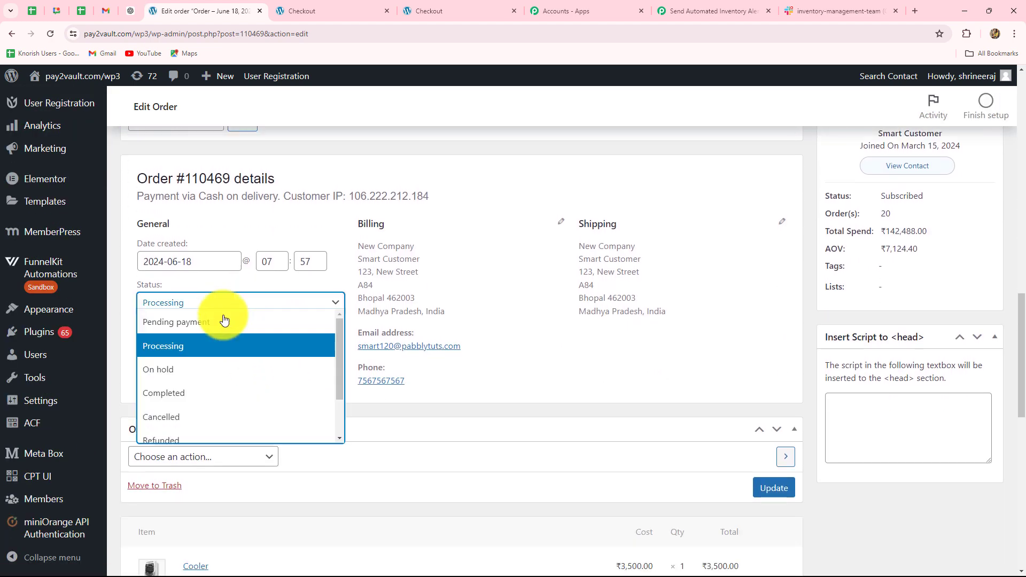
click(172, 392)
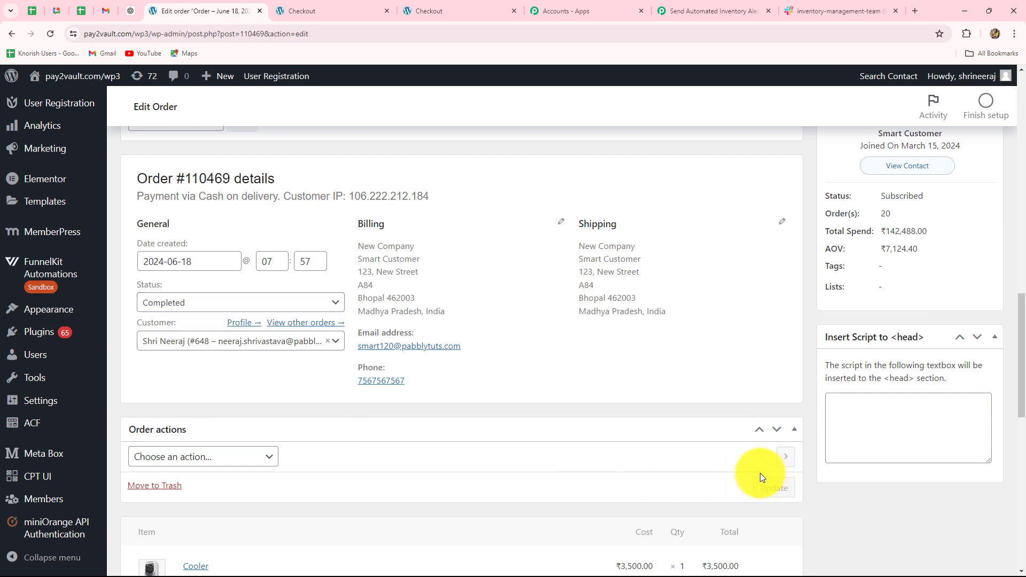
click(763, 486)
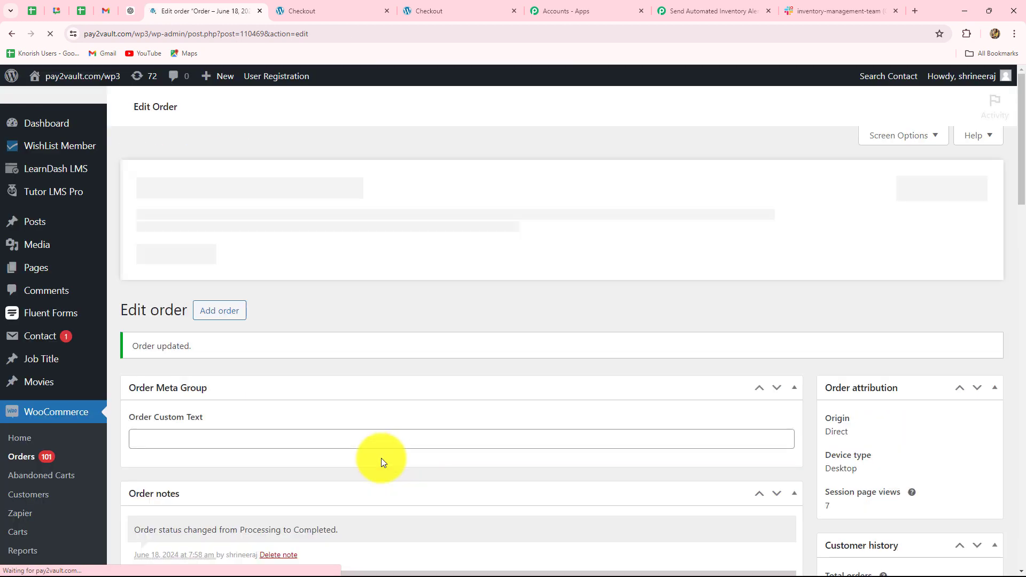
scroll(381, 457, down, 5)
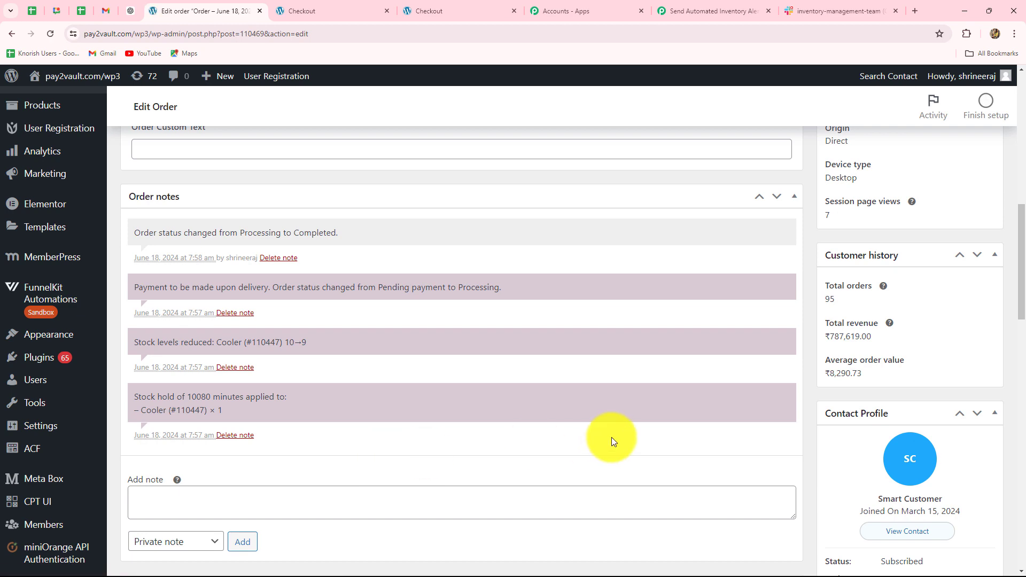
Switch to Slack and examine the product name and current stock level in the newest inventory-management-team alert.
click(816, 12)
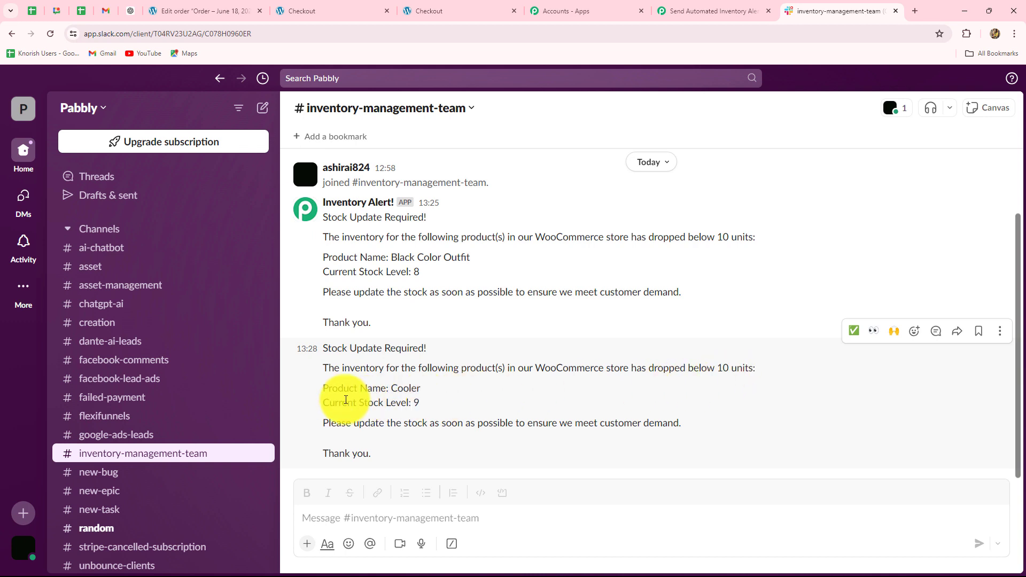
double_click(404, 388)
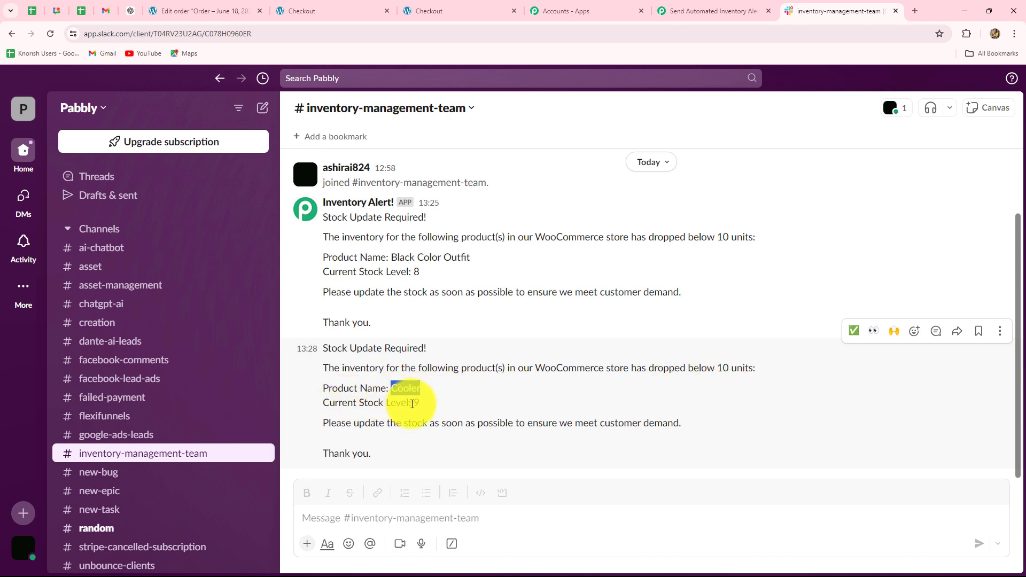
double_click(417, 403)
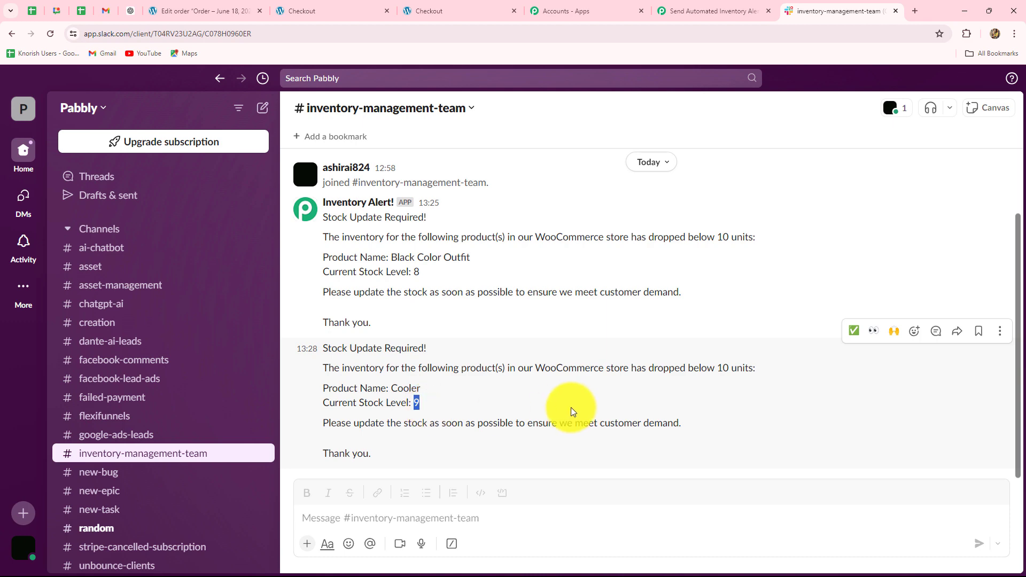
scroll(568, 408, up, 3)
Return to the Pabbly Connect workflow and review its WooCommerce trigger, filter and Slack action.
click(705, 11)
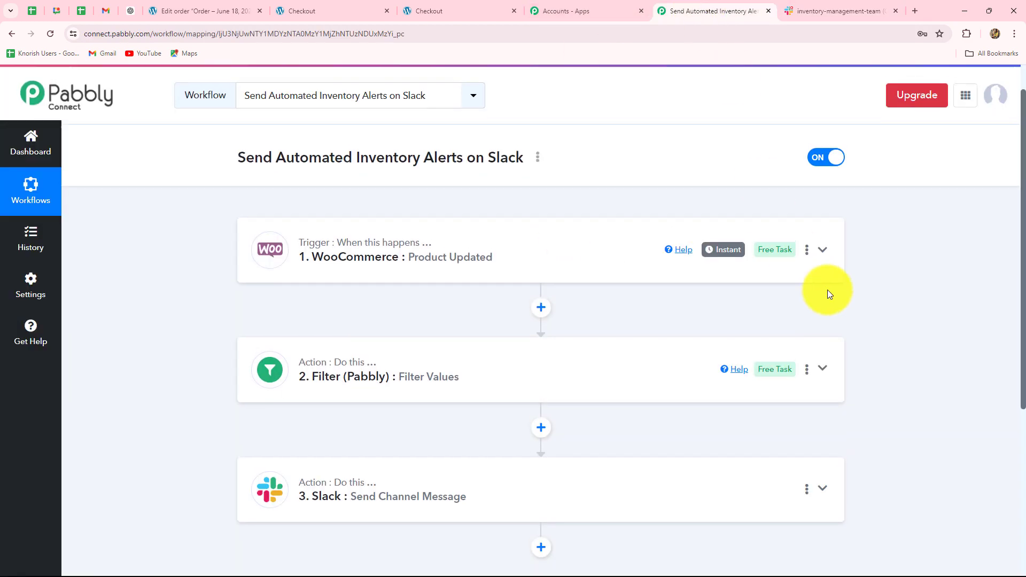
scroll(827, 290, down, 5)
scroll(810, 346, up, 5)
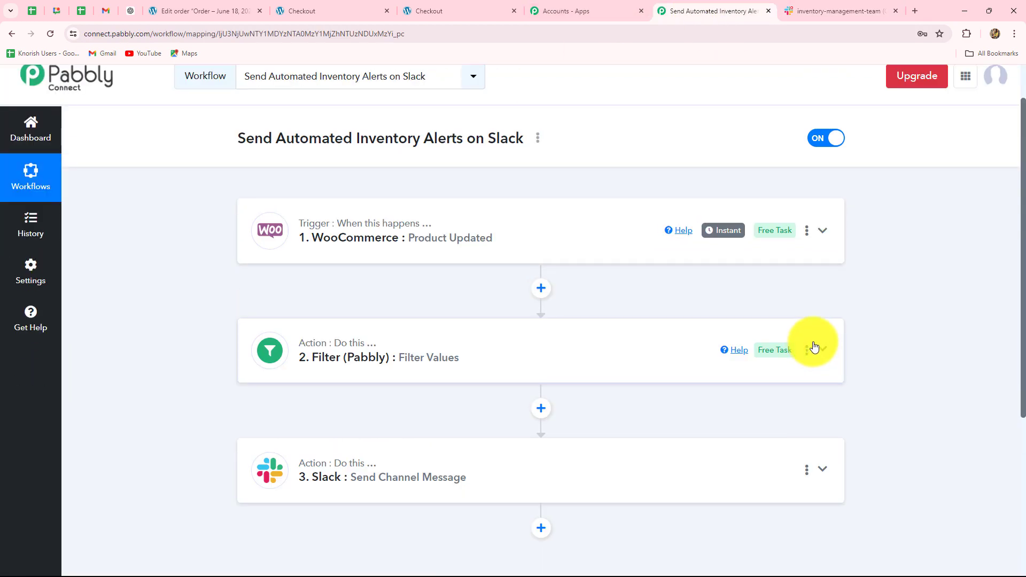